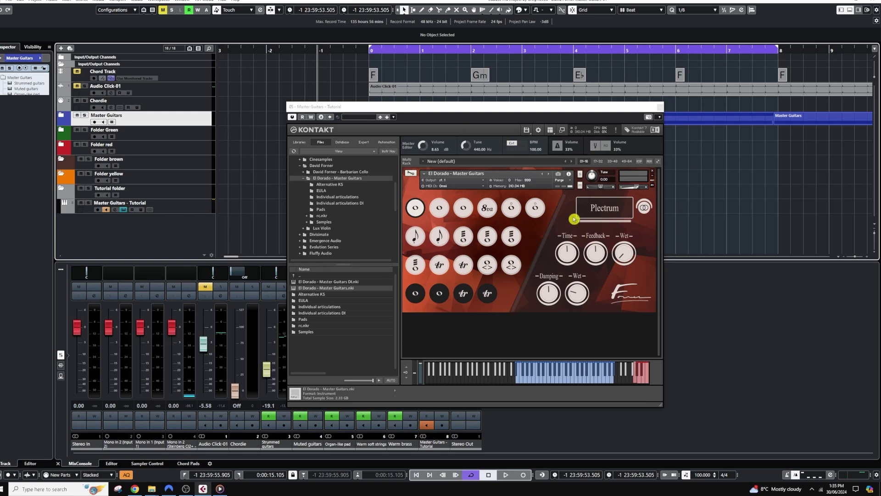
# Compare the first-row Plectrum and Finger articulations, ending on the first Plectrum articulation
pyautogui.click(352, 286)
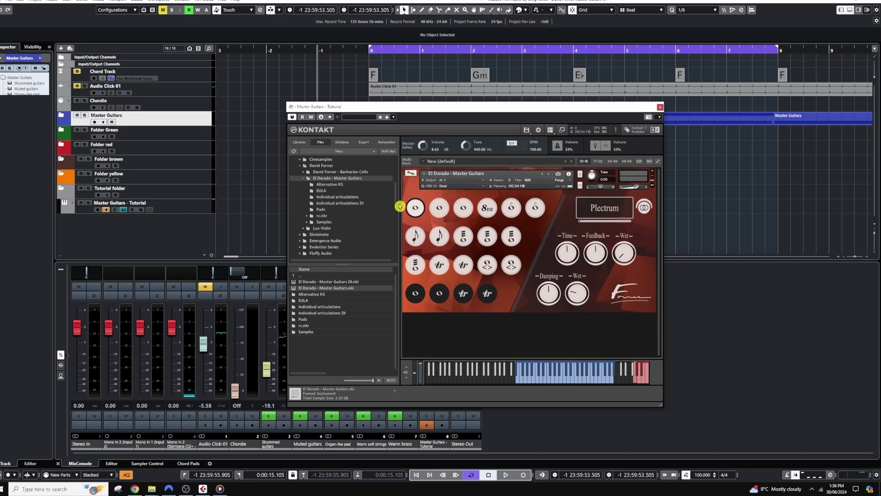
pyautogui.click(439, 208)
pyautogui.click(465, 209)
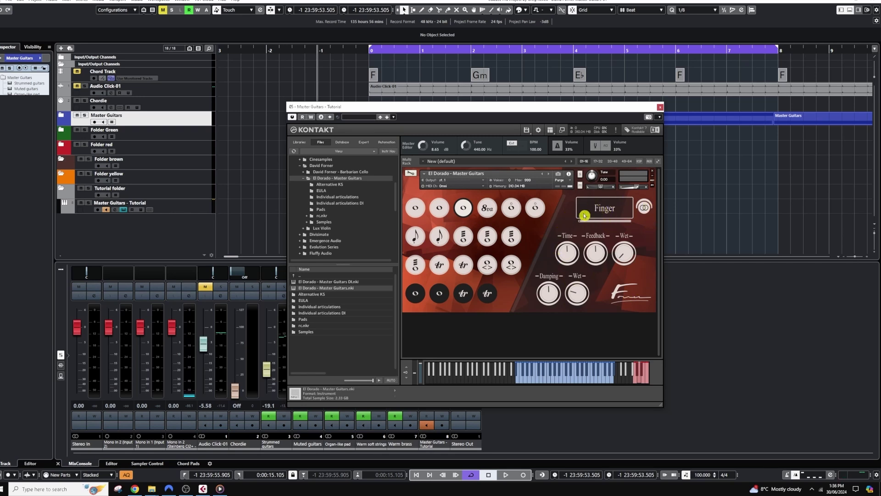
pyautogui.click(415, 207)
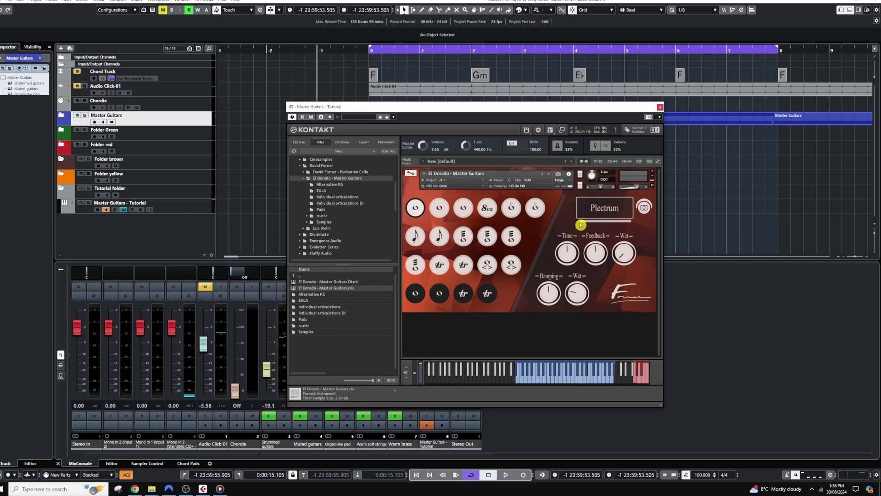
# Set the slider below the articulation name to 73% and toggle the double-circle option beside that name
pyautogui.moveTo(581, 221)
pyautogui.mouseDown()
pyautogui.moveTo(624, 221)
pyautogui.moveTo(578, 226)
pyautogui.mouseUp()
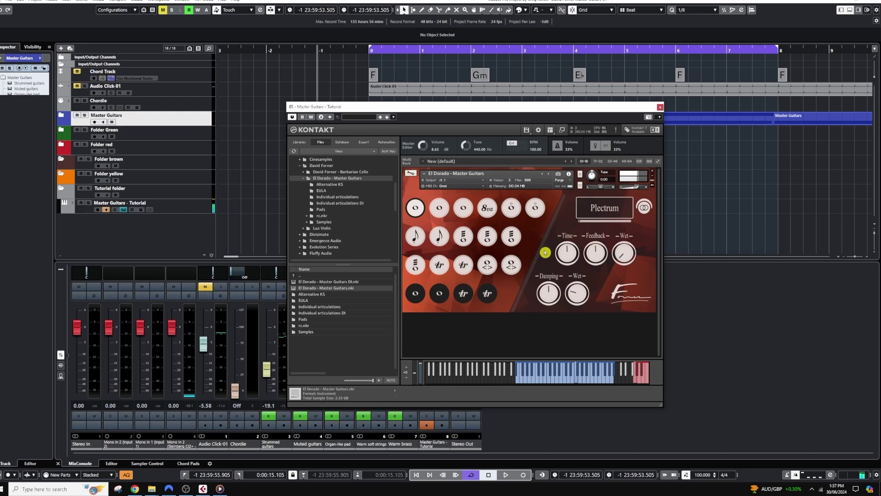
pyautogui.moveTo(579, 222); pyautogui.dragTo(623, 226)
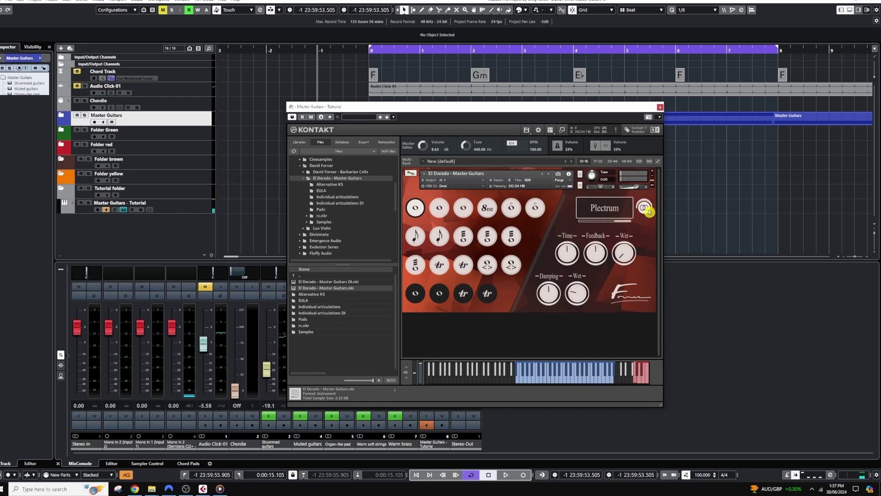
pyautogui.click(644, 210)
pyautogui.moveTo(644, 204); pyautogui.dragTo(632, 223)
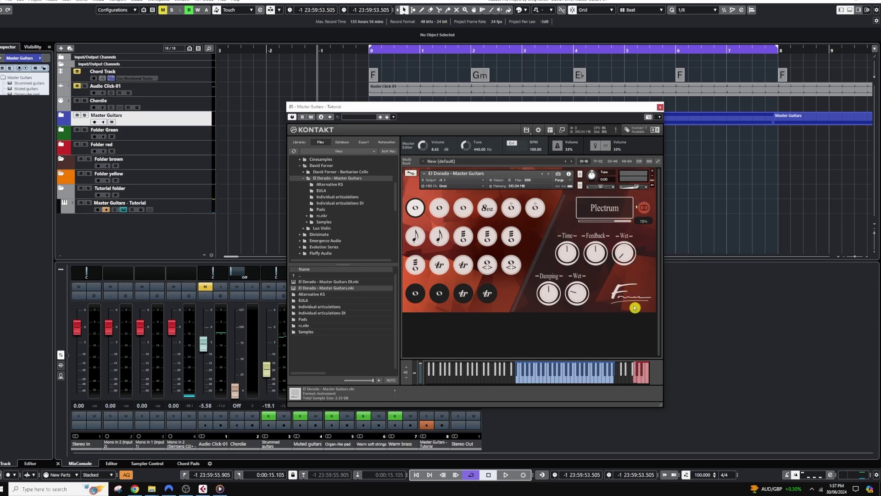
pyautogui.click(632, 224)
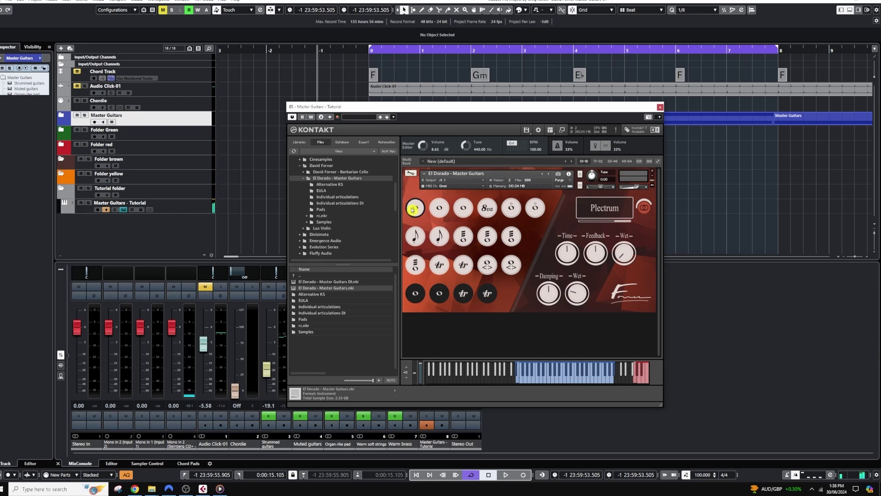
# Audition the second Plectrum articulation and the Finger articulation in the first row
pyautogui.click(441, 294)
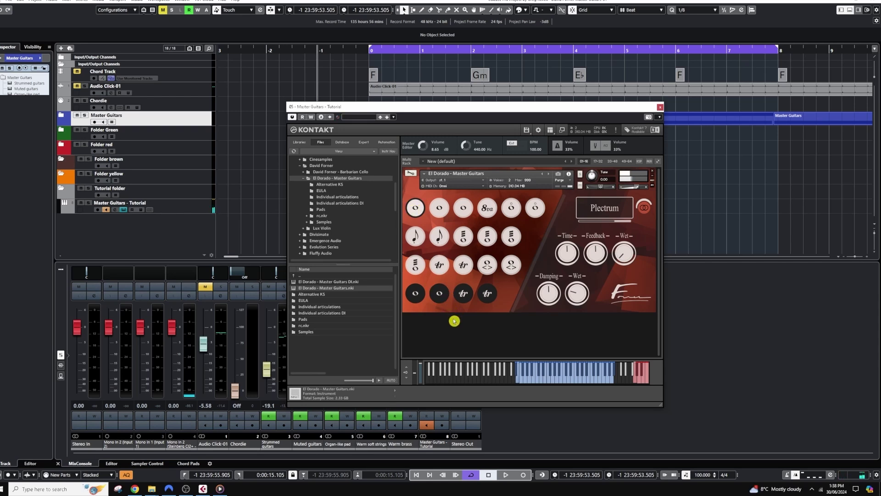
pyautogui.click(445, 234)
pyautogui.click(440, 210)
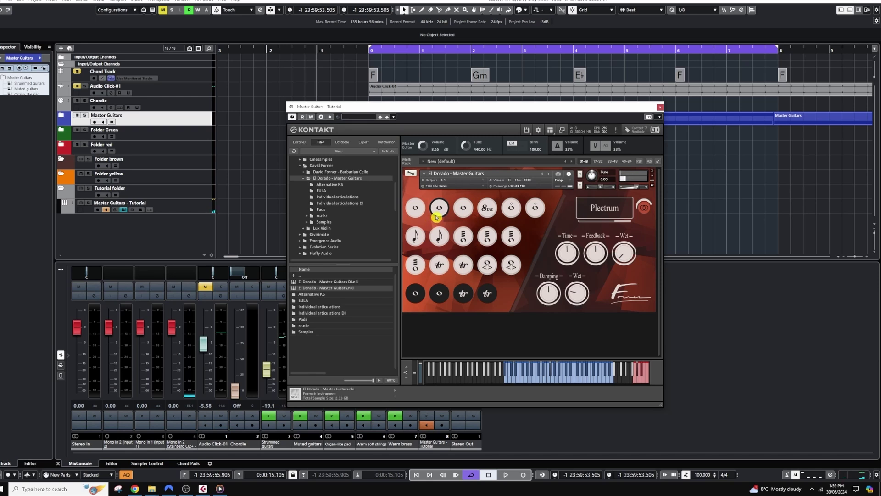
pyautogui.click(464, 206)
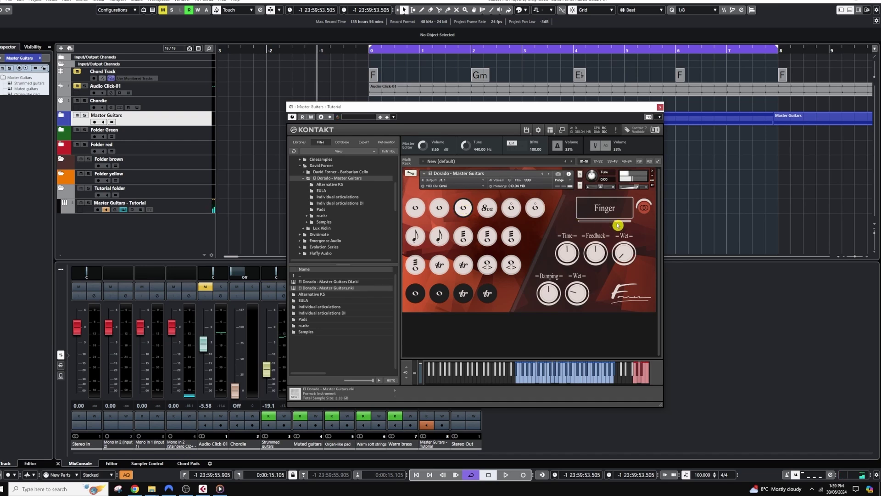
pyautogui.moveTo(582, 228)
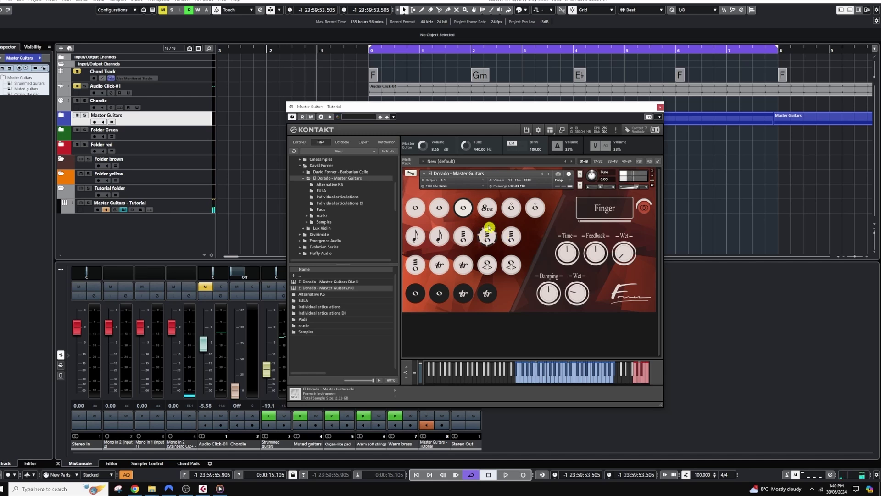
# Audition the 8va articulation, both Harmonics articulations and both Muted articulations in order
pyautogui.click(487, 208)
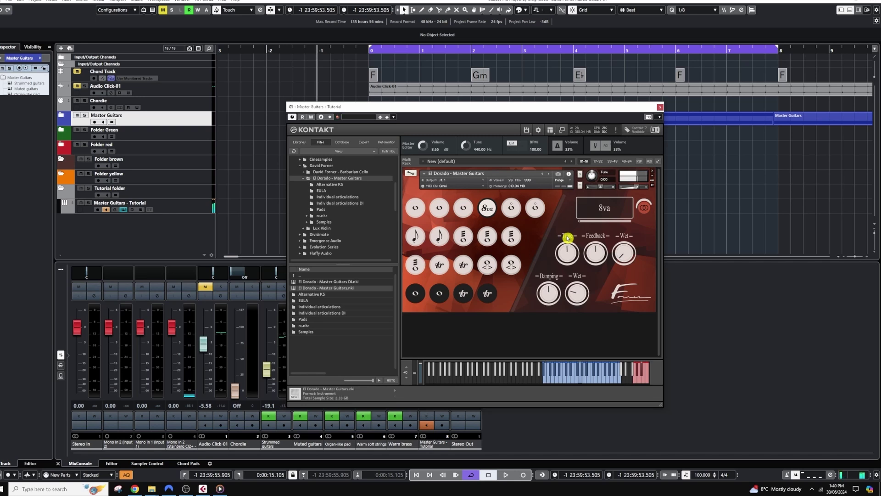
pyautogui.click(511, 207)
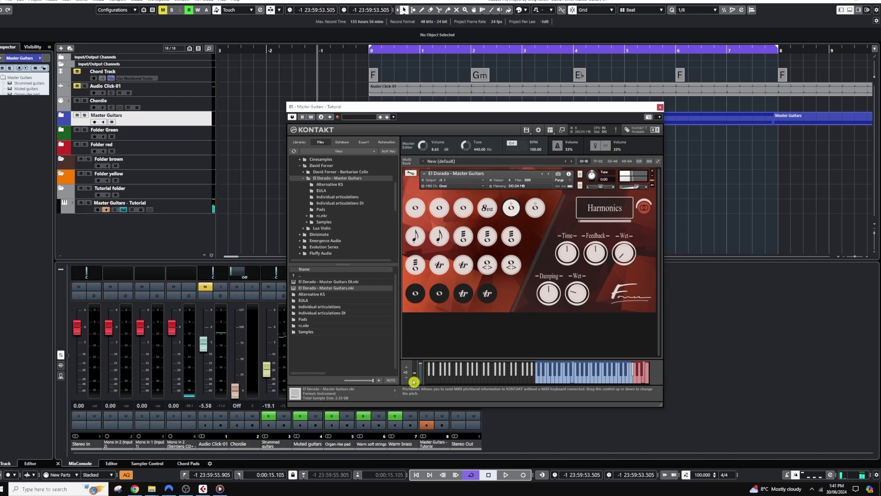
pyautogui.click(535, 208)
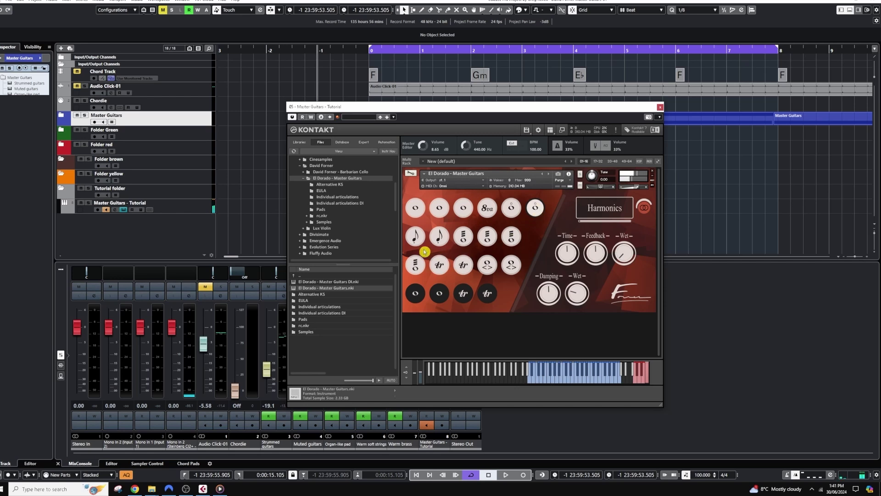
pyautogui.click(415, 237)
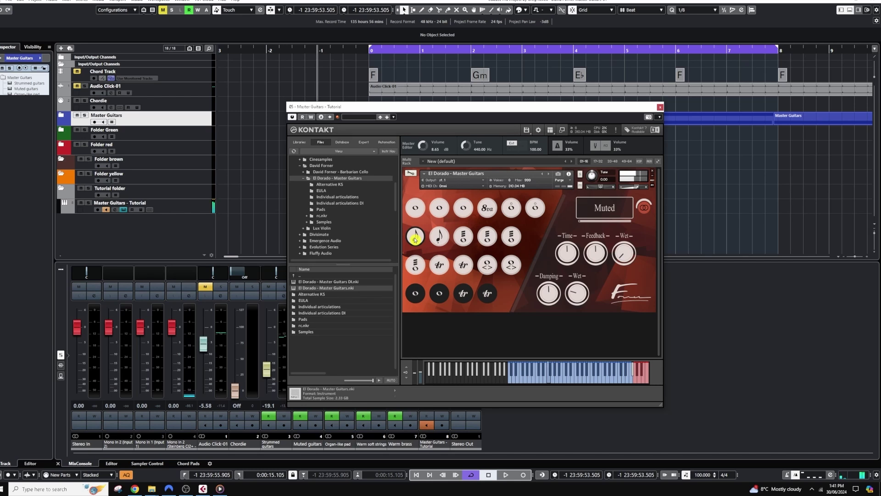
pyautogui.click(440, 238)
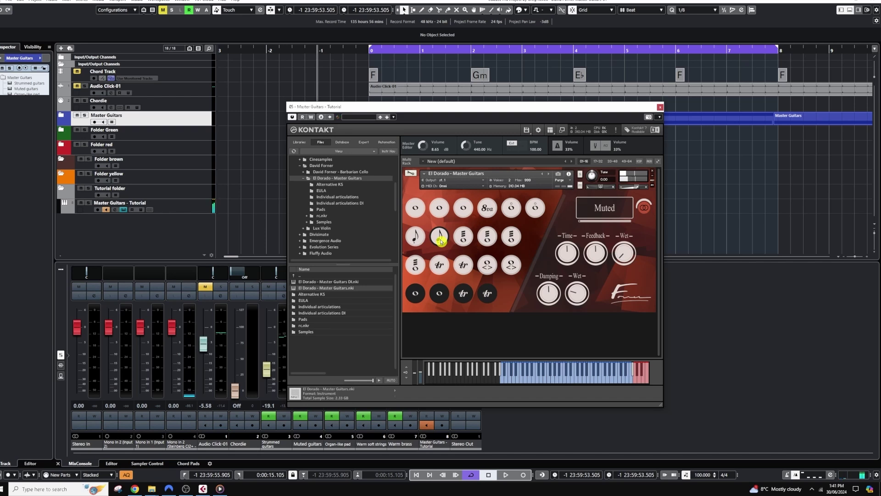
# Audition the Tremolo, Slow tremolo, Fing. tremolo and Dirty tremolo articulations
pyautogui.click(461, 232)
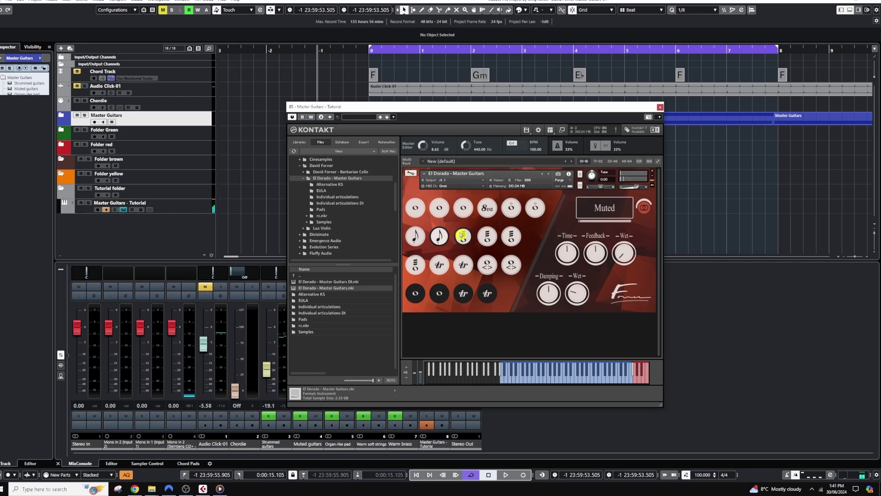
pyautogui.click(486, 233)
pyautogui.click(511, 235)
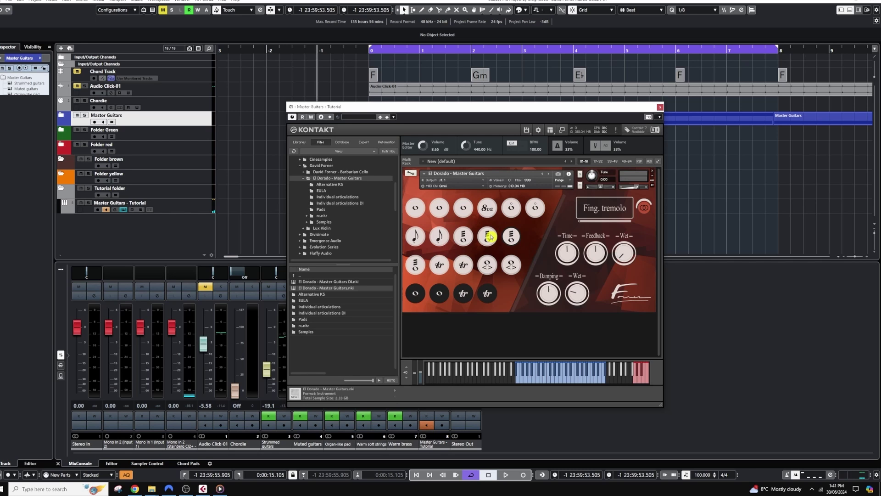
pyautogui.click(464, 236)
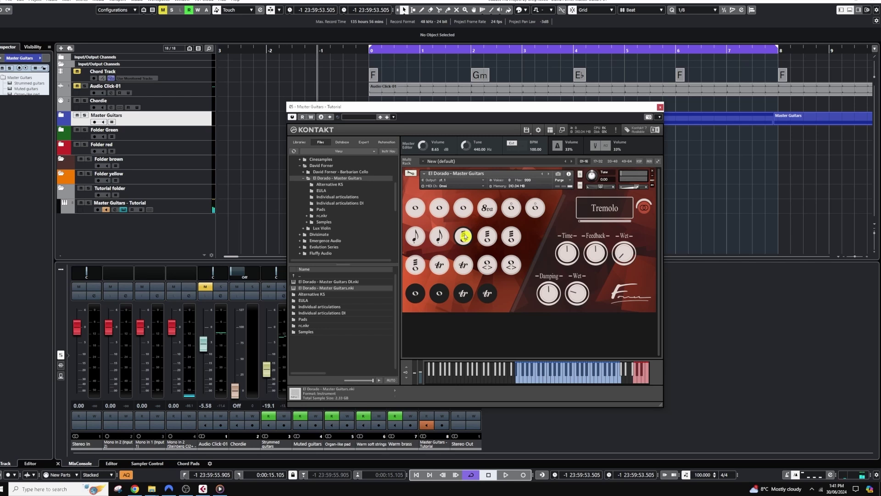
pyautogui.click(490, 235)
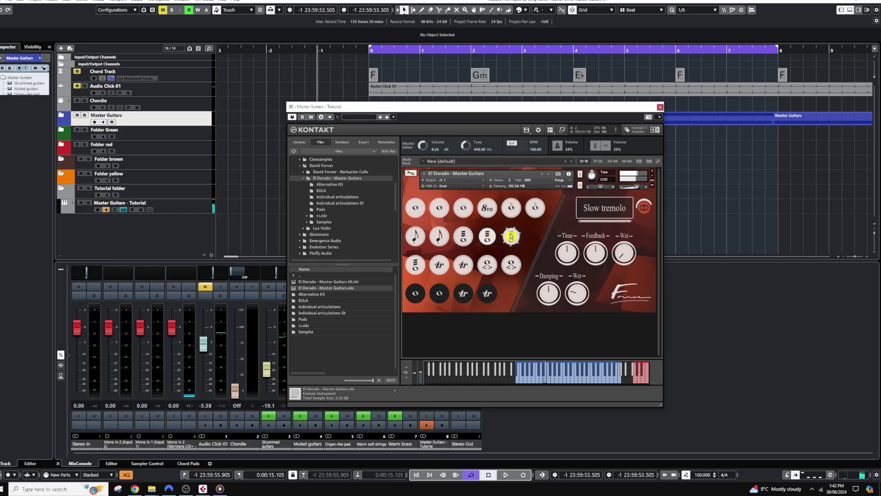
pyautogui.click(510, 235)
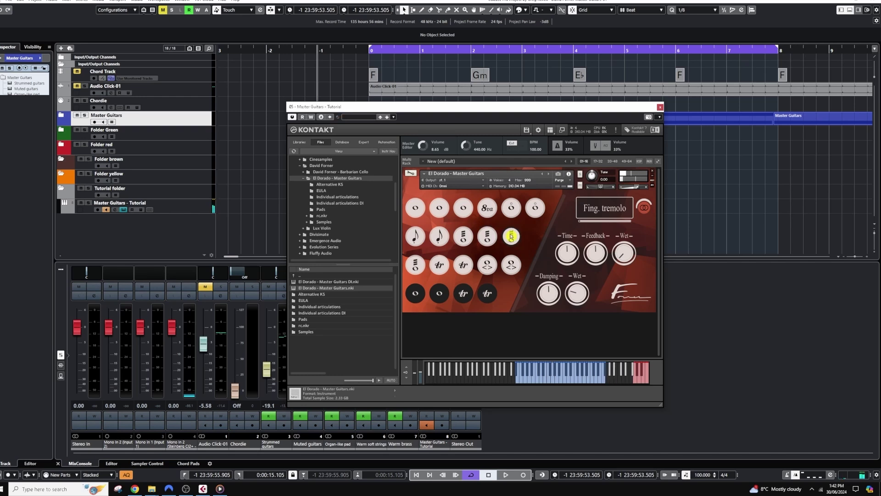
pyautogui.click(416, 265)
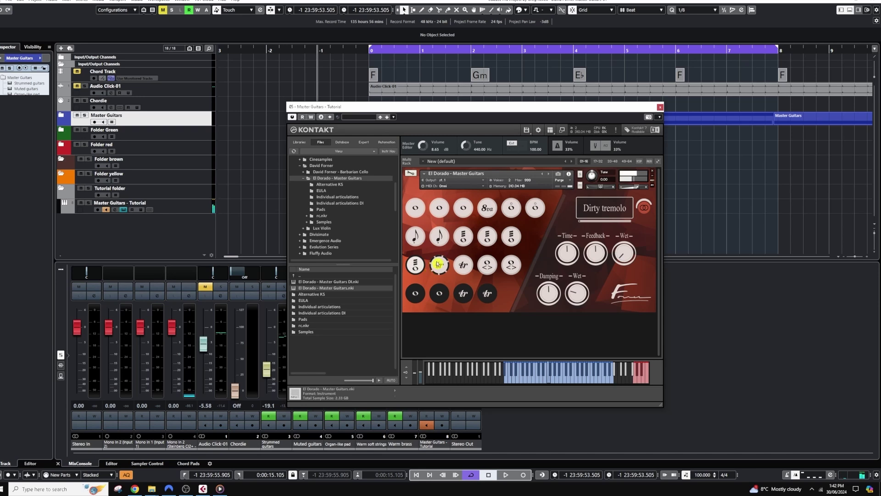
# Audition the Trill (minor 2nd), Trill (major 2nd) and both Swell articulations in the third row
pyautogui.click(439, 264)
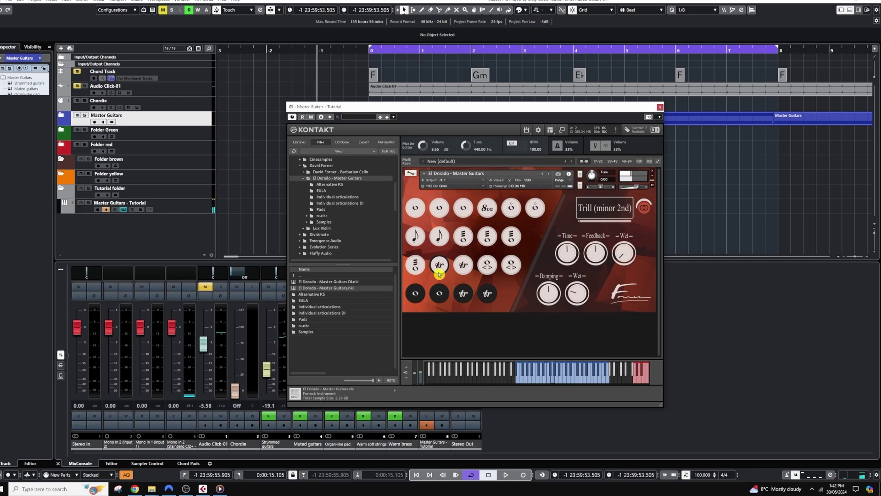
pyautogui.click(463, 265)
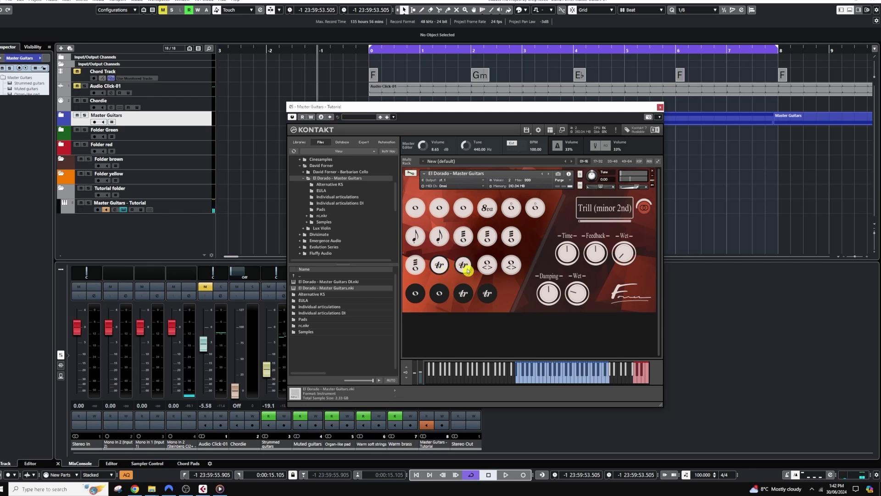
pyautogui.click(464, 266)
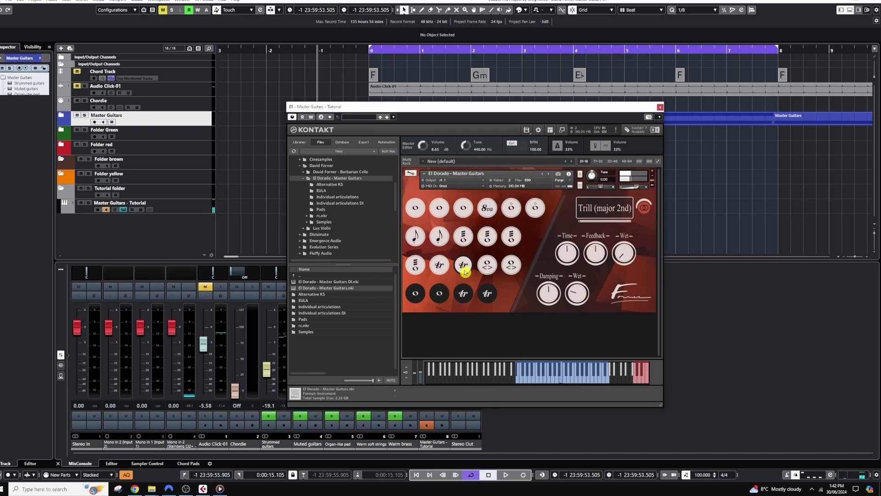
pyautogui.click(485, 265)
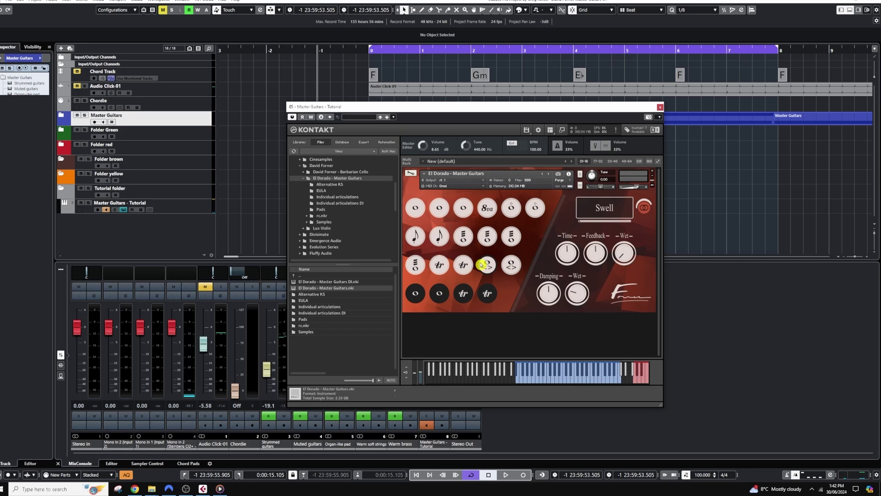
pyautogui.click(486, 265)
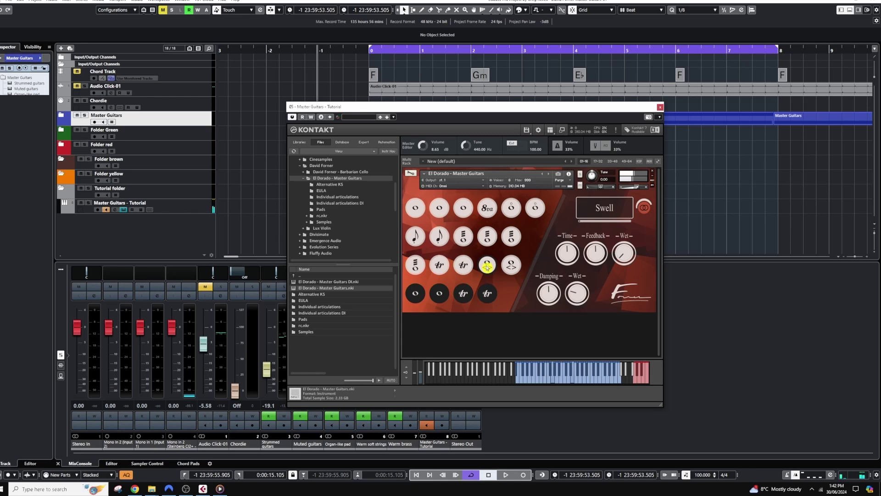
pyautogui.moveTo(486, 264); pyautogui.dragTo(507, 265)
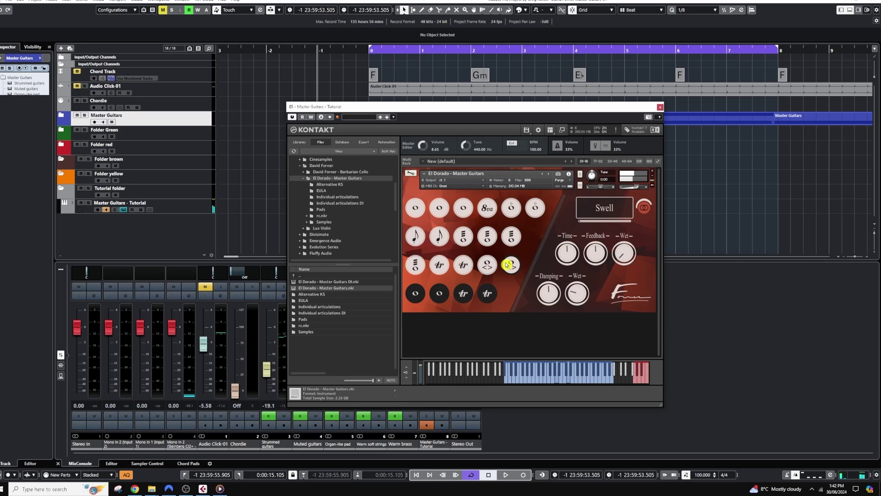
# Audition the dark-coloured EBow (non vib.), EBow (vib.) and Trill (minor 2nd) articulations
pyautogui.click(415, 296)
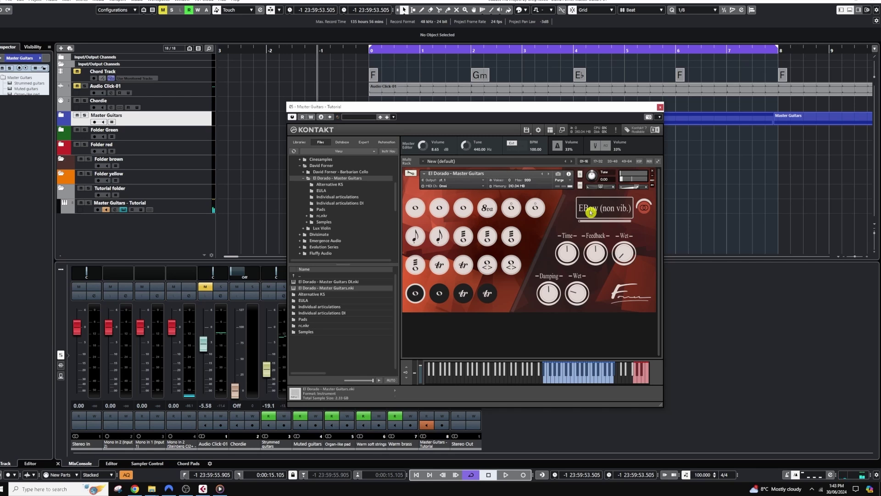
pyautogui.click(434, 296)
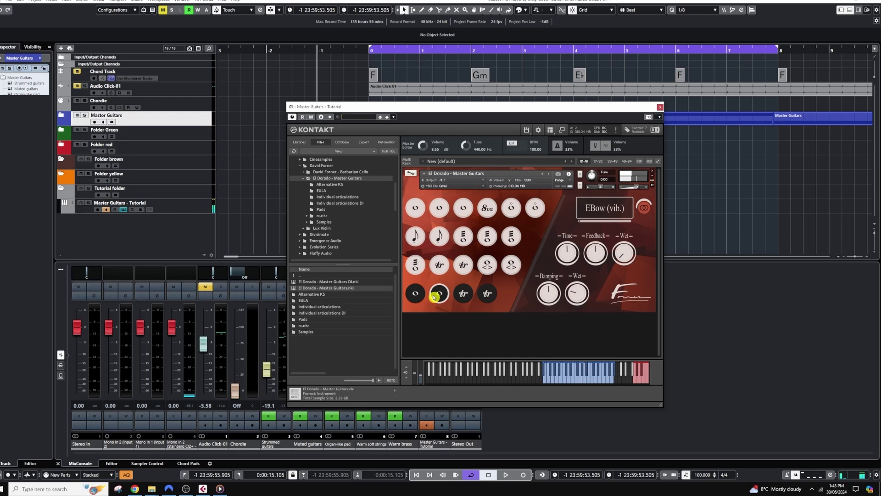
pyautogui.click(464, 295)
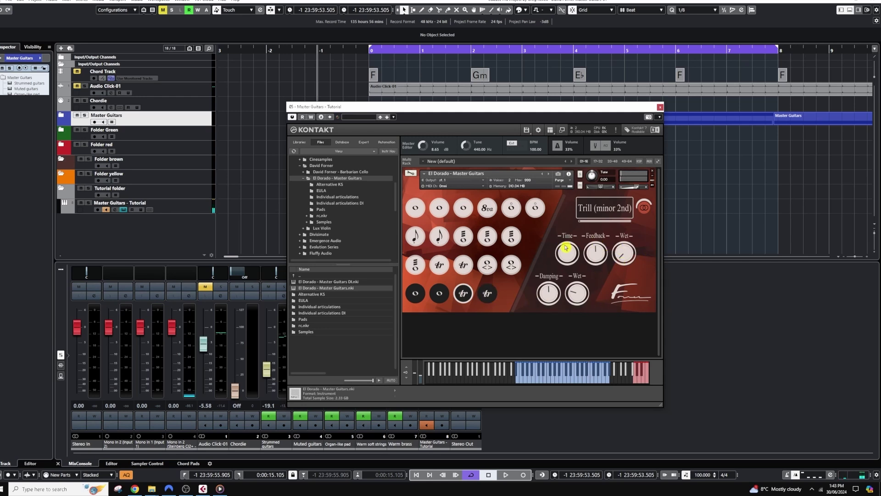
# Select the first Muted articulation and adjust the Time knob and the Wet amounts beside Feedback and Damping
pyautogui.click(415, 206)
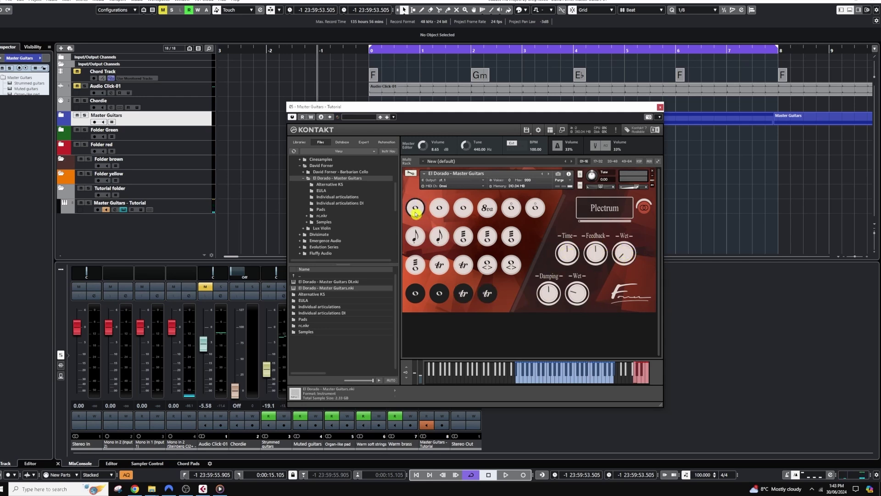
pyautogui.click(417, 236)
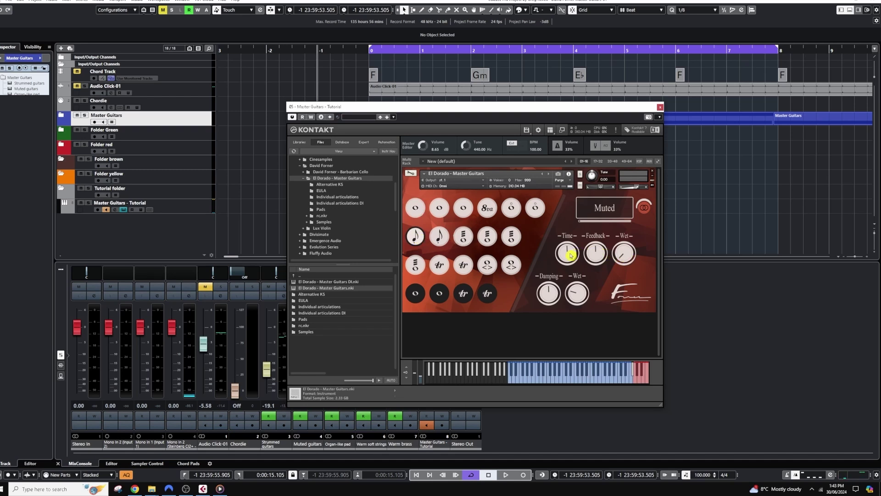
pyautogui.moveTo(618, 255); pyautogui.dragTo(572, 211)
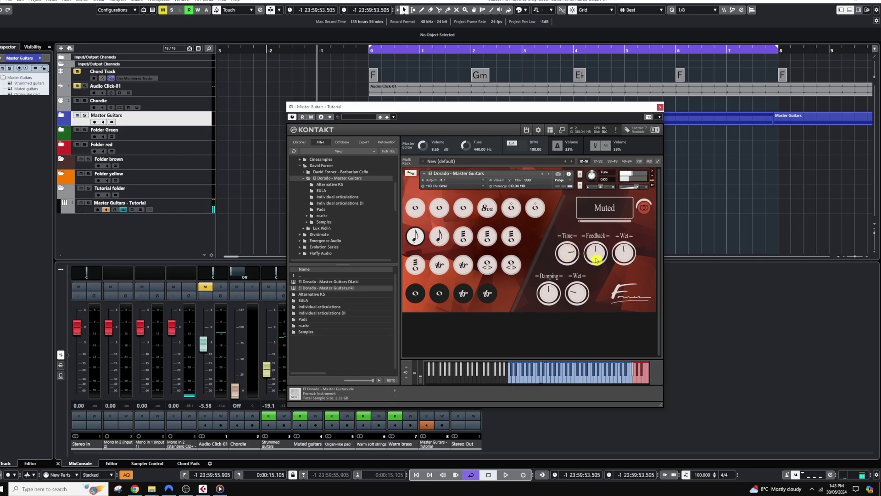
pyautogui.moveTo(615, 265); pyautogui.dragTo(575, 308)
pyautogui.click(481, 289)
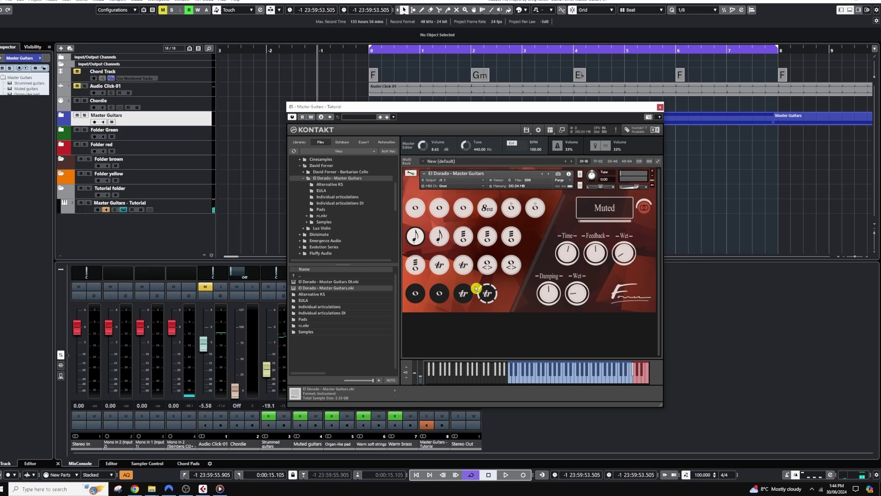
# Select the light-coloured Trill (major 2nd) articulation in the third row
pyautogui.click(511, 237)
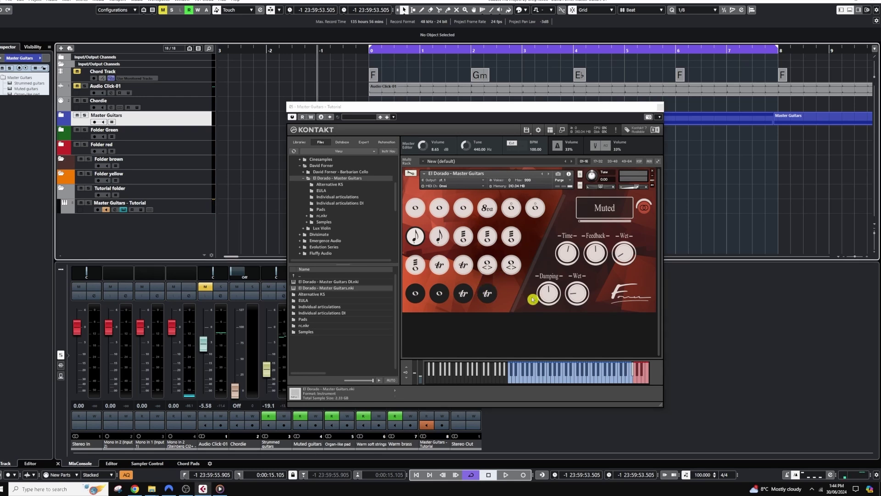
pyautogui.click(464, 265)
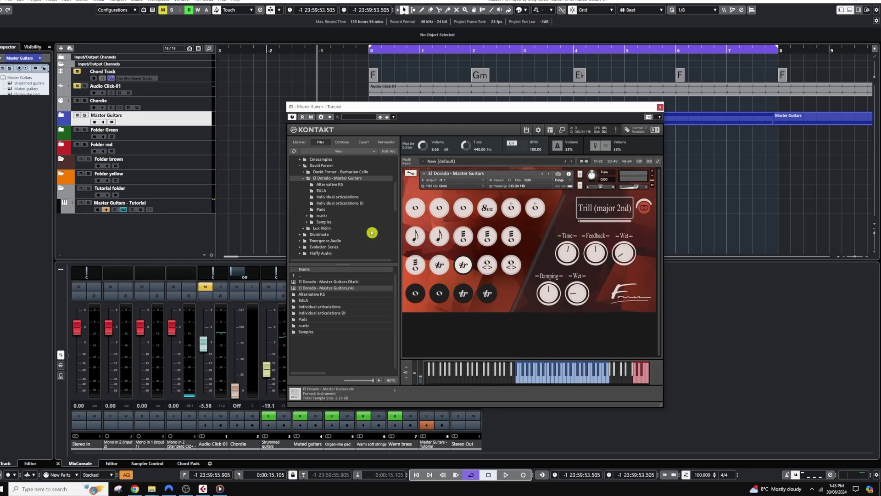
# Load 04 - Rubrum.nki from the Pads folder, replacing the current Master Guitars instrument
pyautogui.click(321, 209)
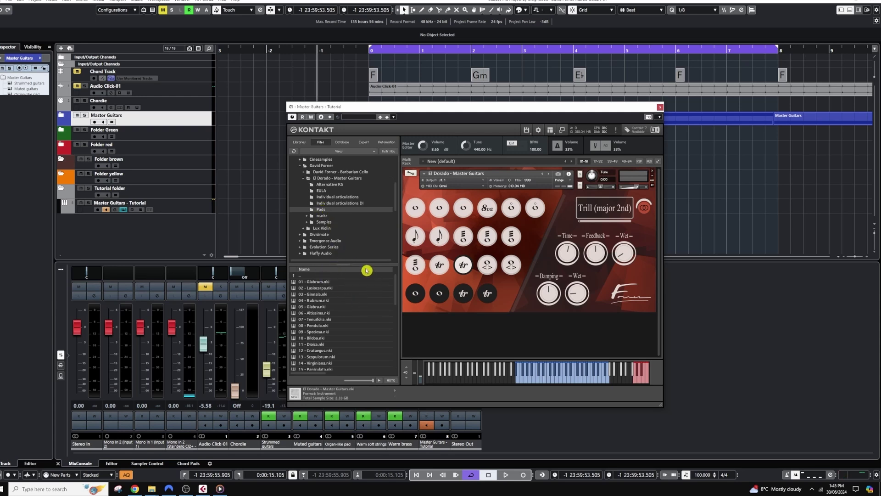
pyautogui.moveTo(345, 265); pyautogui.dragTo(345, 244)
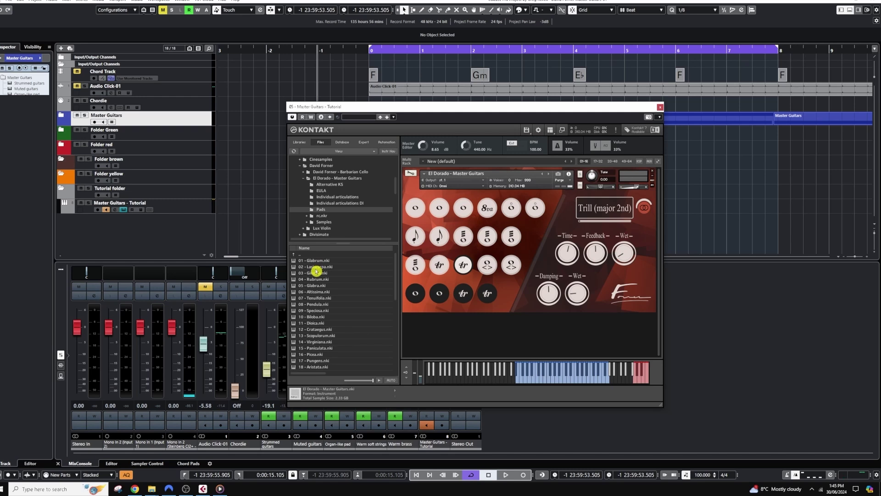
pyautogui.click(314, 279)
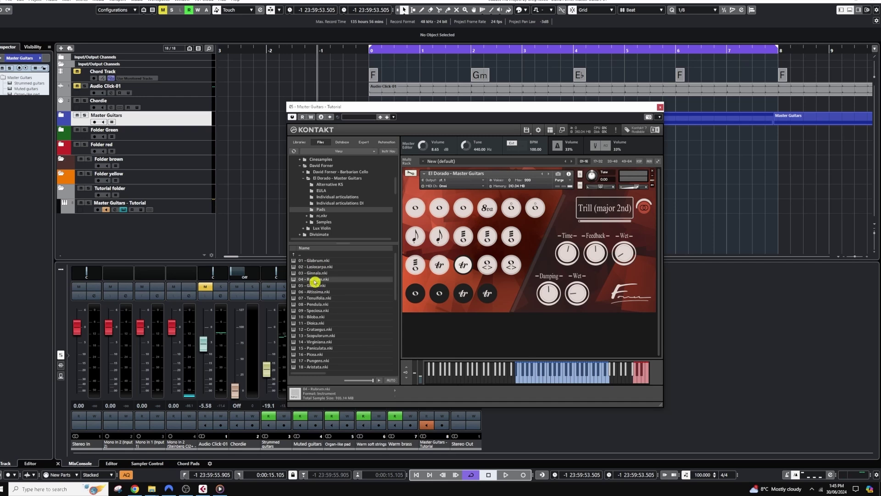
pyautogui.doubleClick(314, 280)
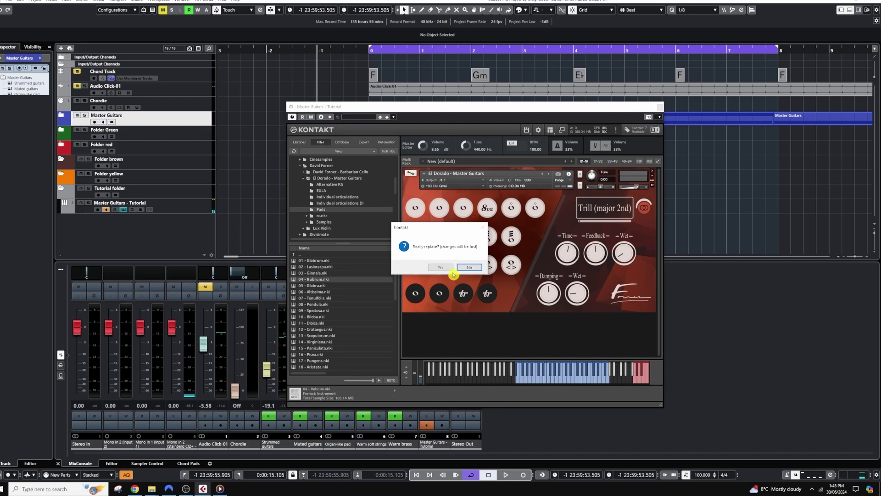
pyautogui.click(441, 267)
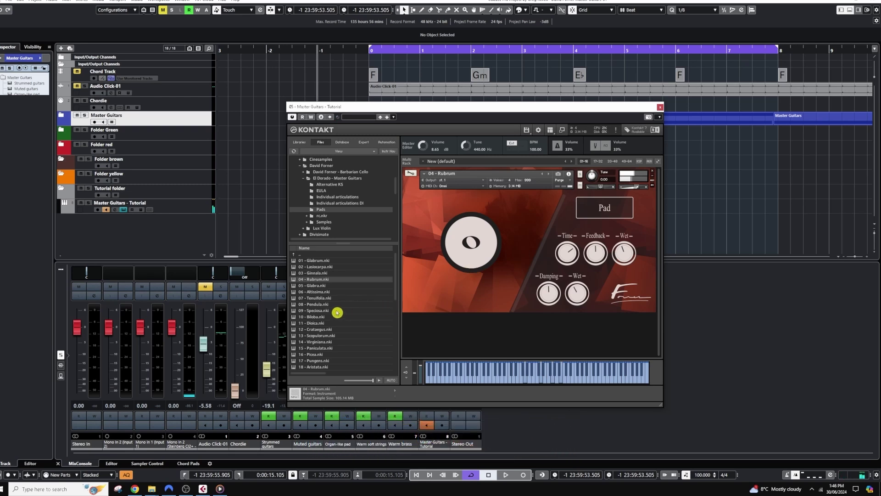
# Audition the pads 01 - Glabrum, 07 - Tenuifolia, 10 - Biloba and 17 - Pungens by loading each in turn
pyautogui.moveTo(314, 260); pyautogui.dragTo(479, 278)
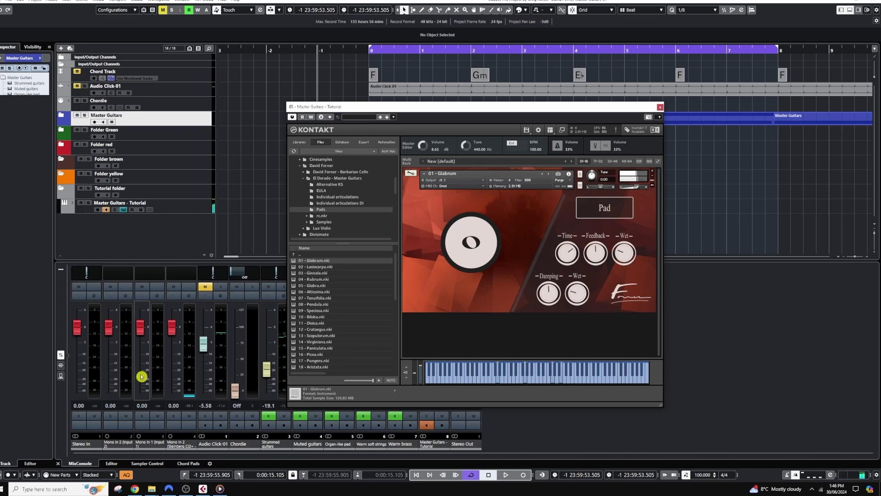
pyautogui.moveTo(317, 300); pyautogui.dragTo(466, 288)
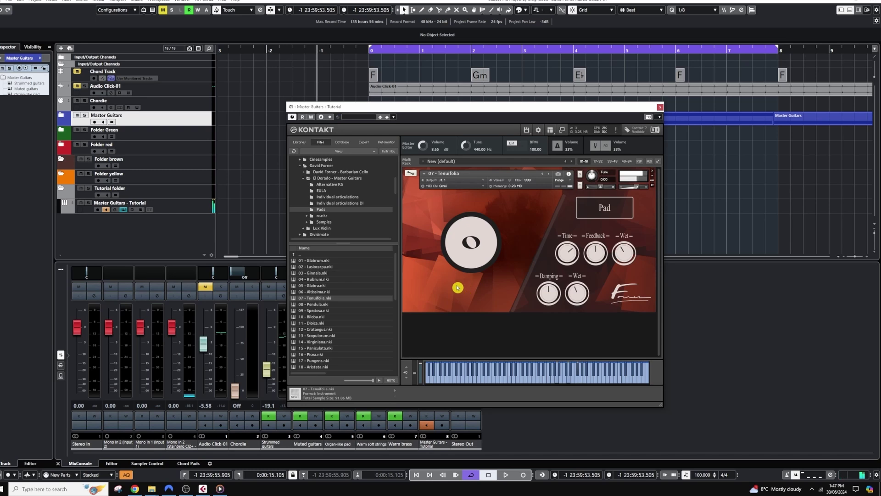
pyautogui.click(319, 316)
pyautogui.moveTo(318, 317); pyautogui.dragTo(448, 287)
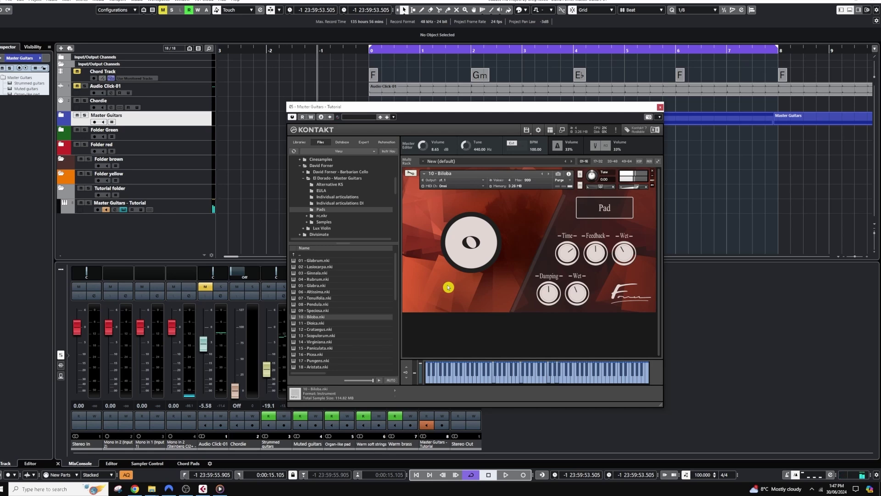
pyautogui.doubleClick(322, 361)
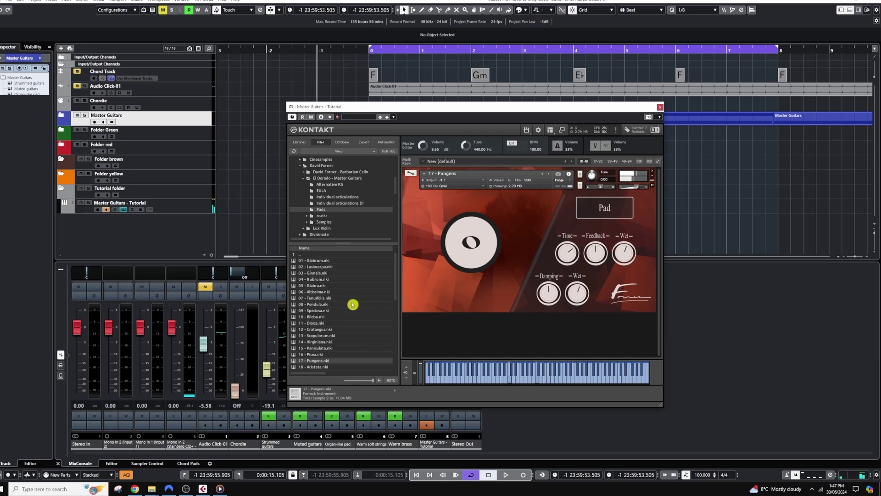
# Load the pads 26 - Sargentii and 31 - Gambelii in turn, and select 40 - Fraxinus.nki in the file list
pyautogui.scroll(-4, 349, 299)
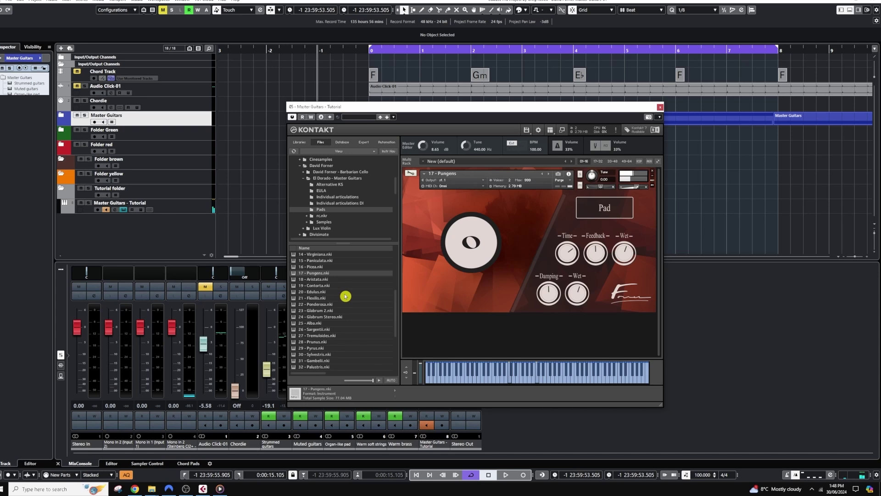
pyautogui.click(316, 329)
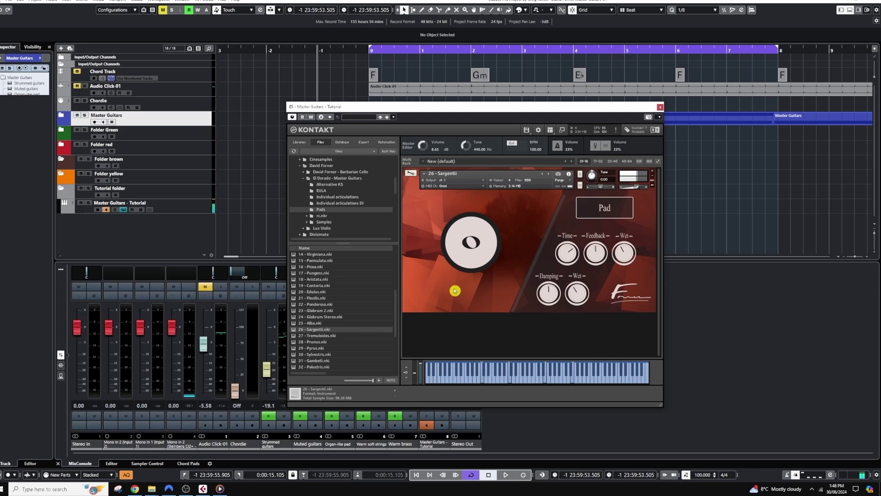
pyautogui.click(326, 360)
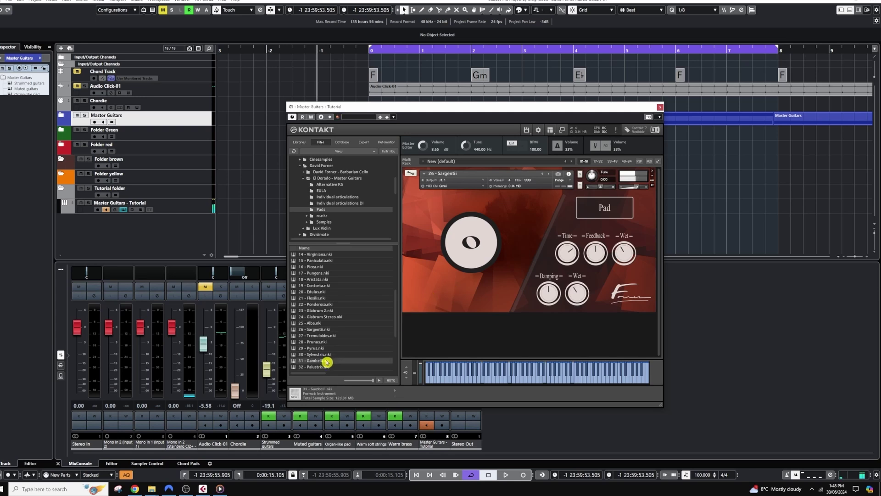
pyautogui.moveTo(327, 362); pyautogui.dragTo(448, 301)
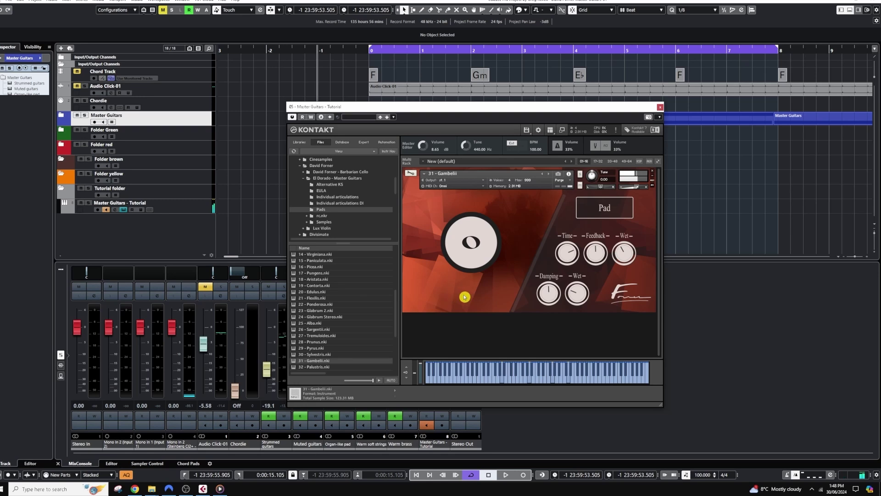
pyautogui.scroll(-4, 340, 321)
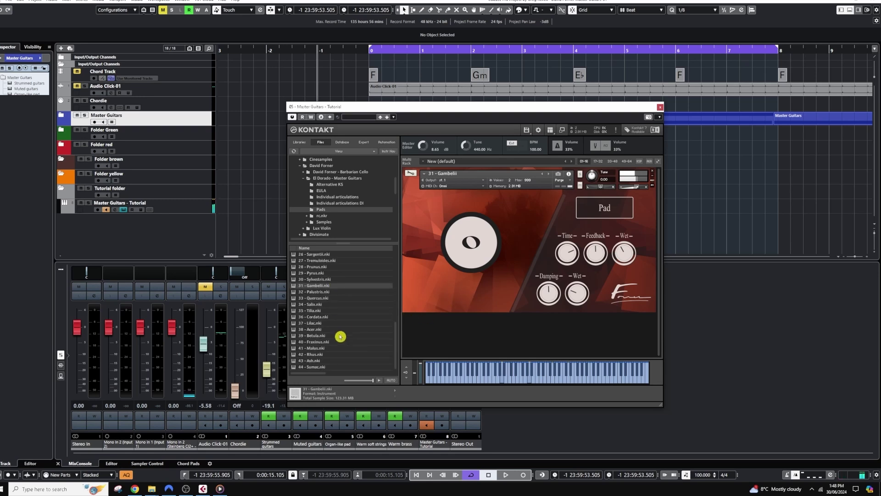
pyautogui.click(318, 342)
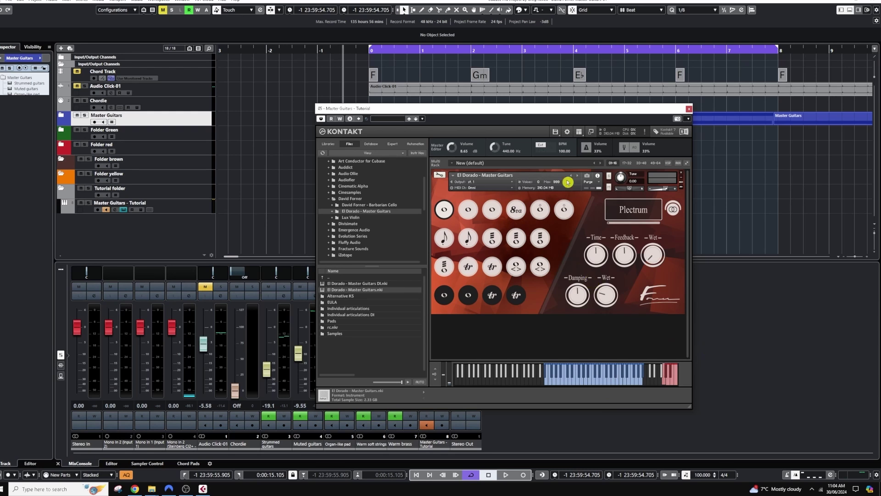
# Audition the Harmonics, Muted, Tremolo, Trill (minor 2nd) and Trill (major 2nd) articulations of the Master Guitars instrument
pyautogui.click(540, 211)
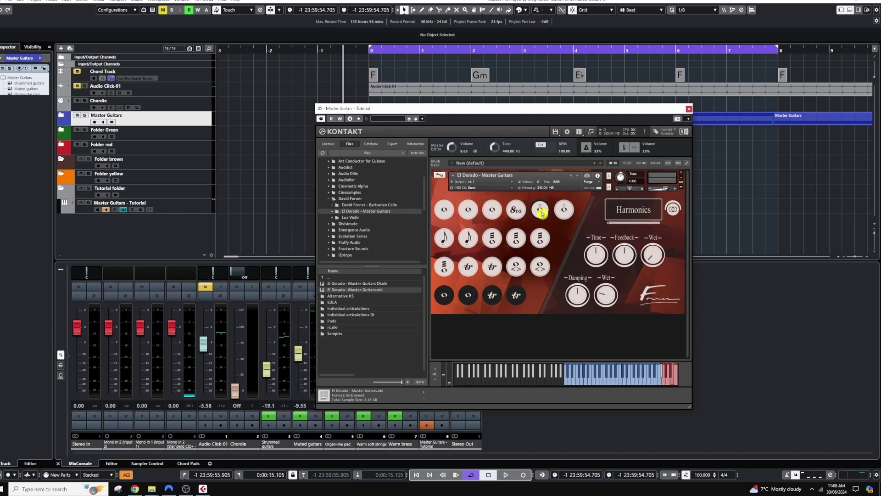
pyautogui.click(443, 238)
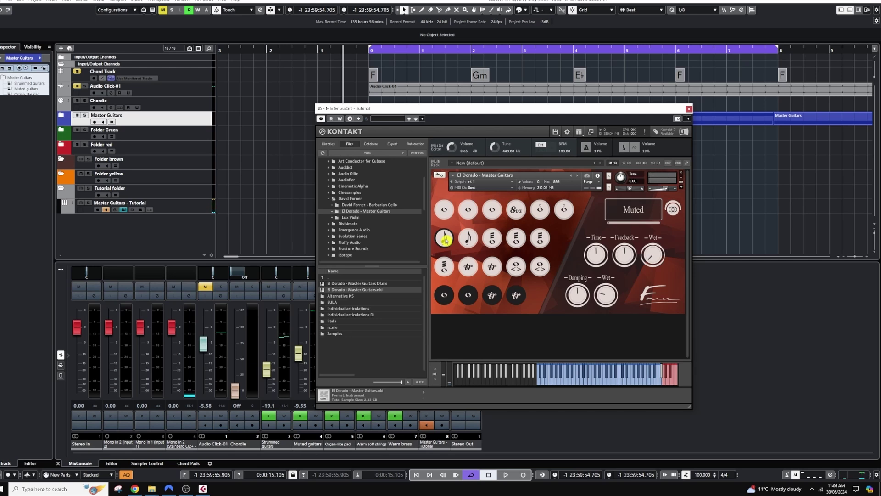
pyautogui.click(514, 247)
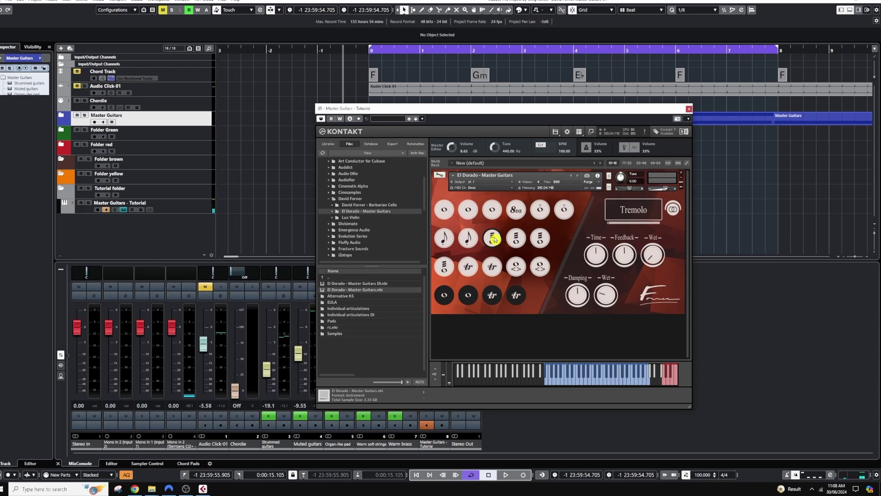
pyautogui.click(468, 267)
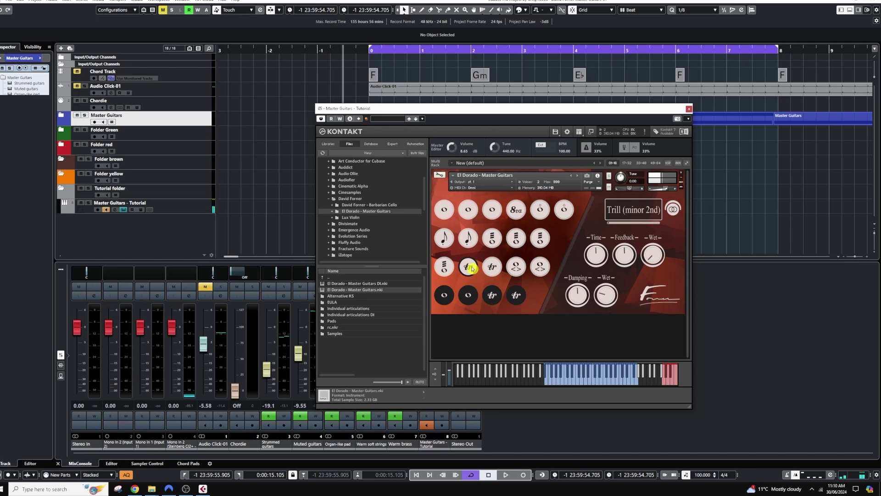
pyautogui.click(493, 265)
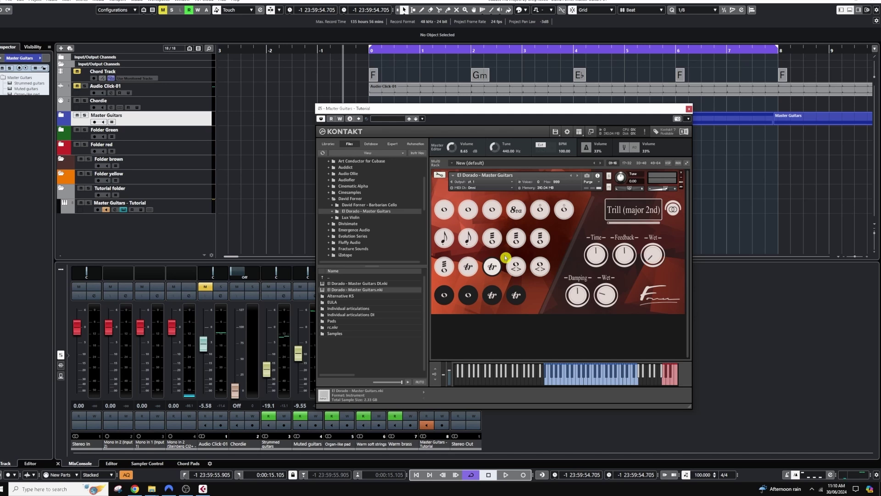
pyautogui.click(468, 266)
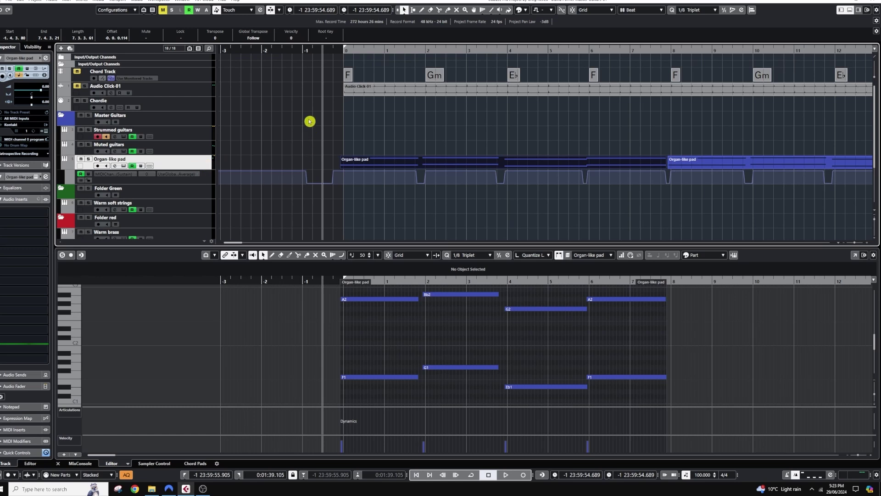
# Play back the Organ-like pad part and return the playhead to just before bar 0
pyautogui.press('space')
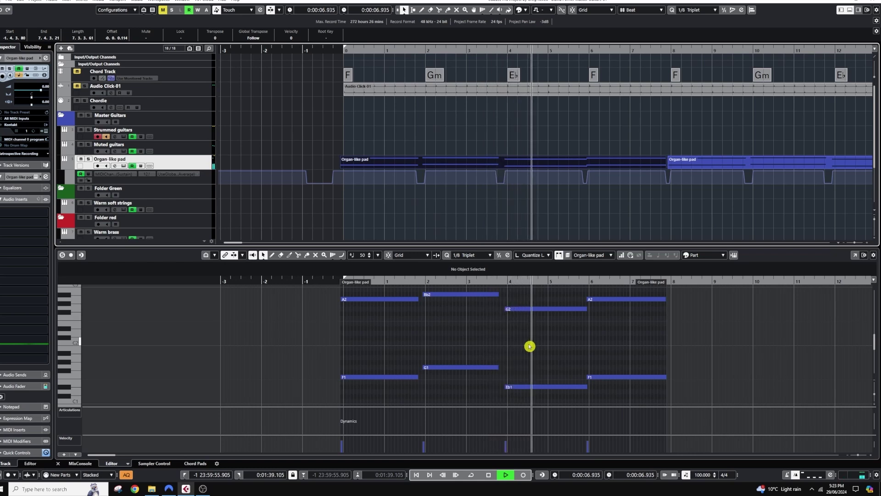
pyautogui.click(589, 327)
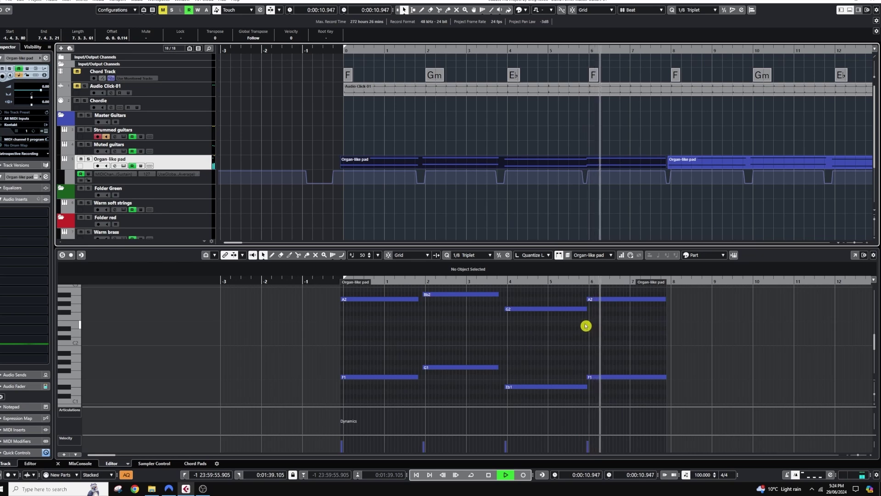
pyautogui.click(316, 49)
pyautogui.press('space')
pyautogui.press('space')
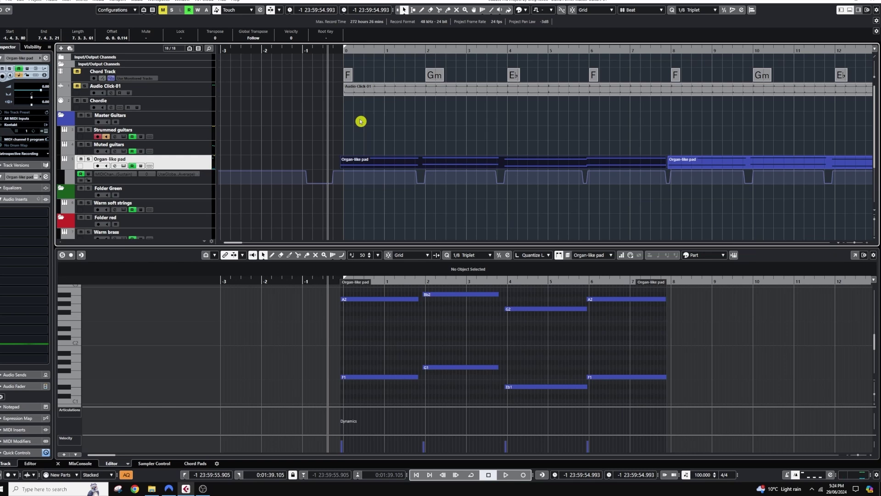
# Open the Strummed guitars track's instrument to examine its Plectrum articulation, and close its window
pyautogui.click(123, 137)
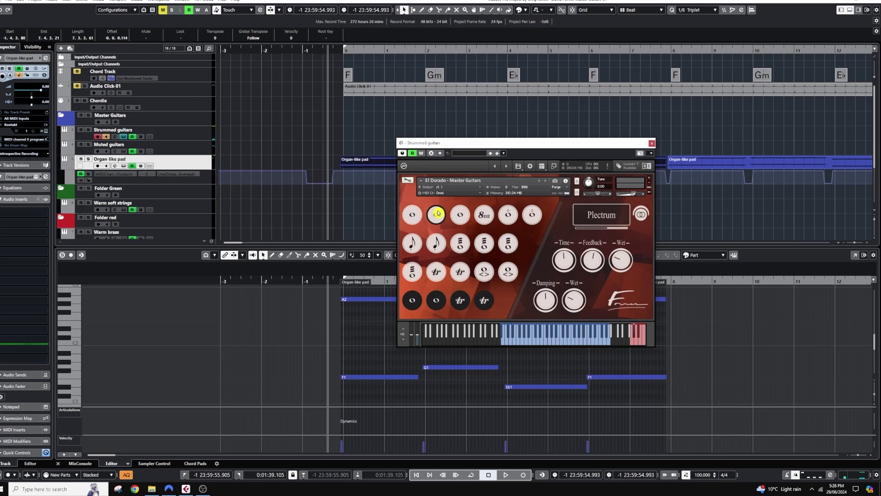
pyautogui.click(209, 489)
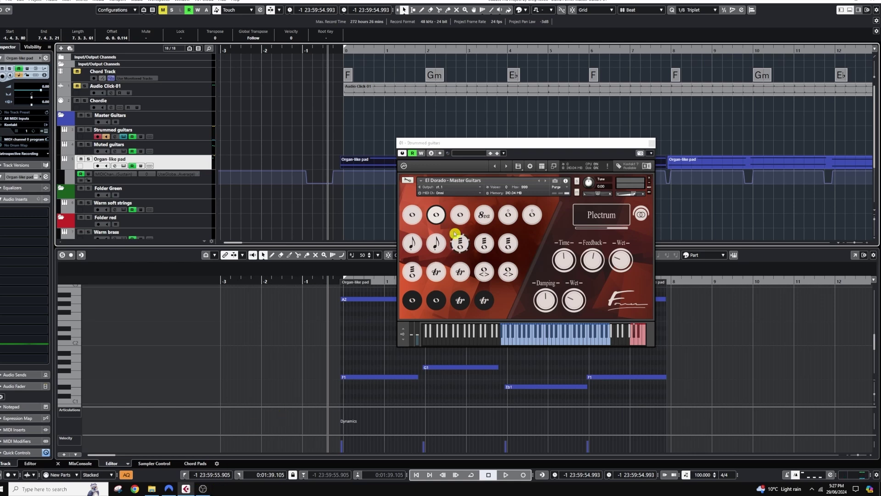
pyautogui.click(535, 147)
pyautogui.moveTo(535, 147); pyautogui.dragTo(558, 131)
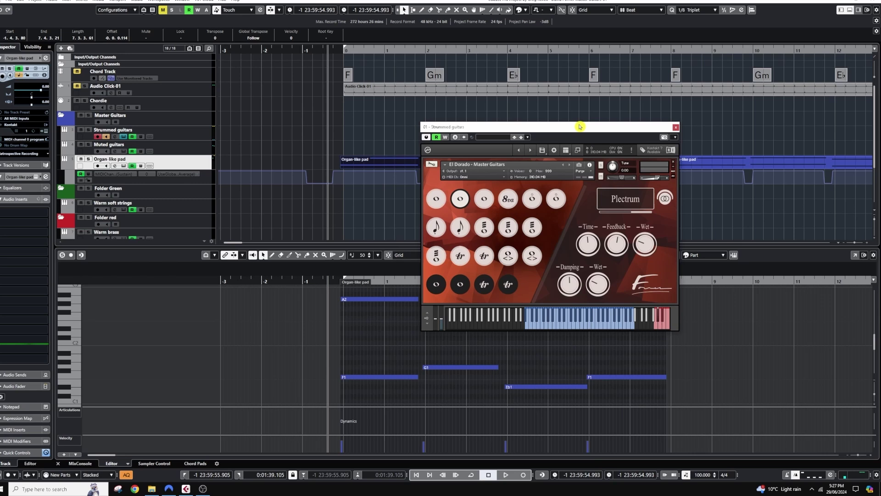
pyautogui.click(675, 127)
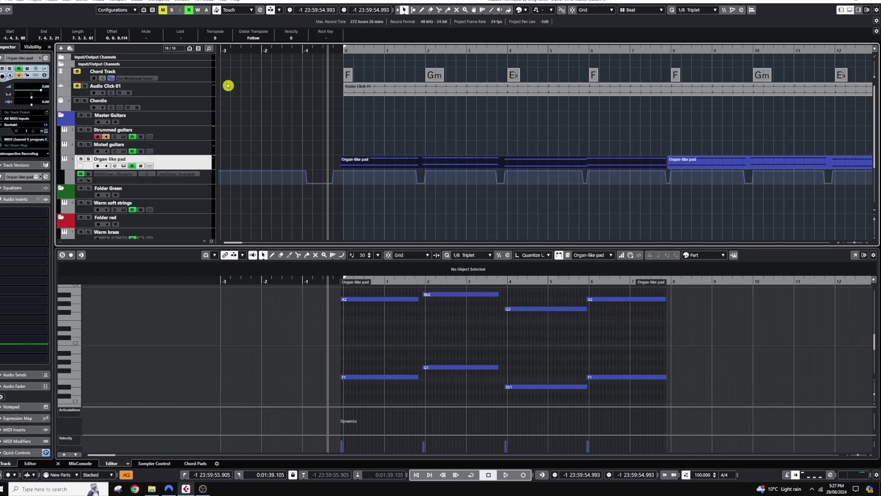
# Copy the F chord at bar 0 from the Chord Track onto the Strummed guitars track and play it back
pyautogui.click(190, 78)
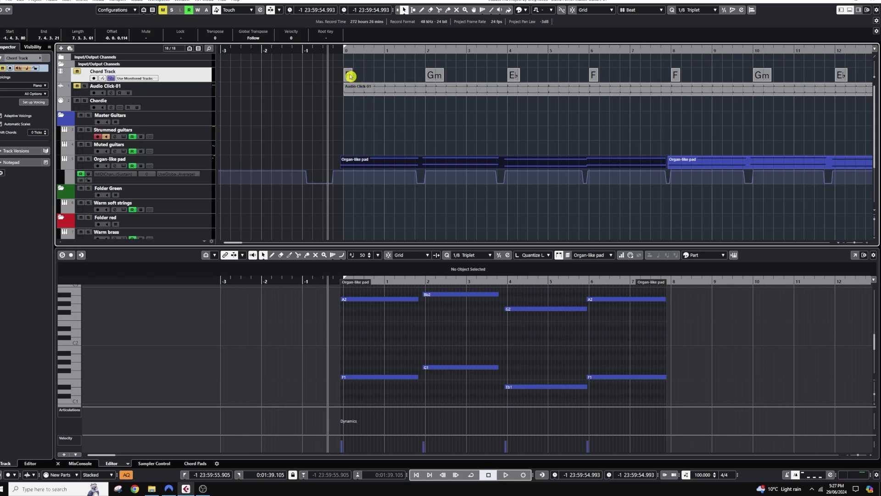
pyautogui.moveTo(350, 76); pyautogui.dragTo(350, 135)
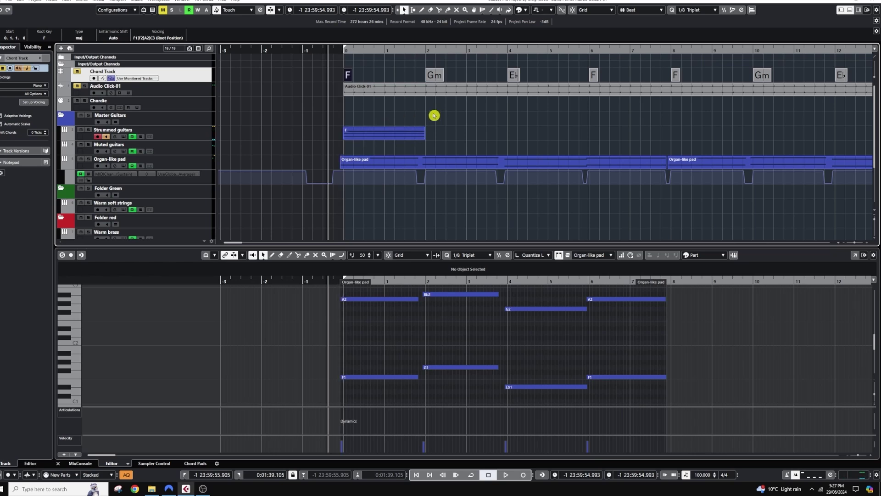
pyautogui.click(396, 134)
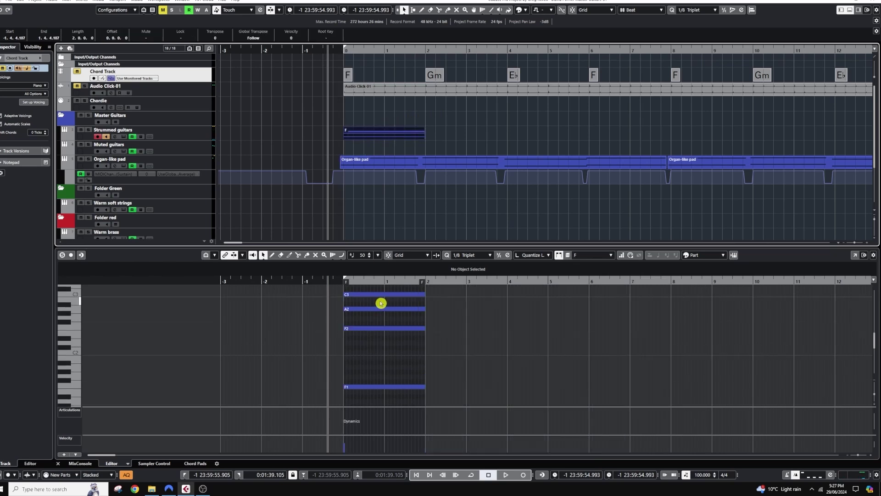
pyautogui.press('space')
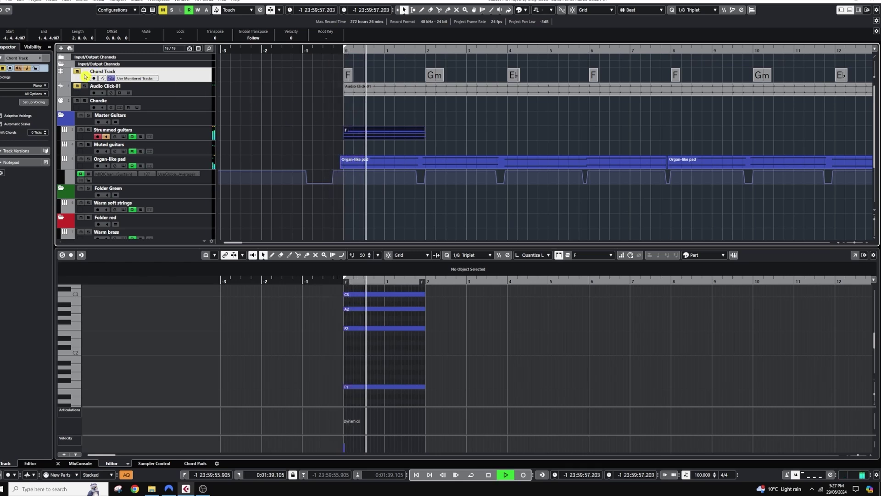
pyautogui.press('space')
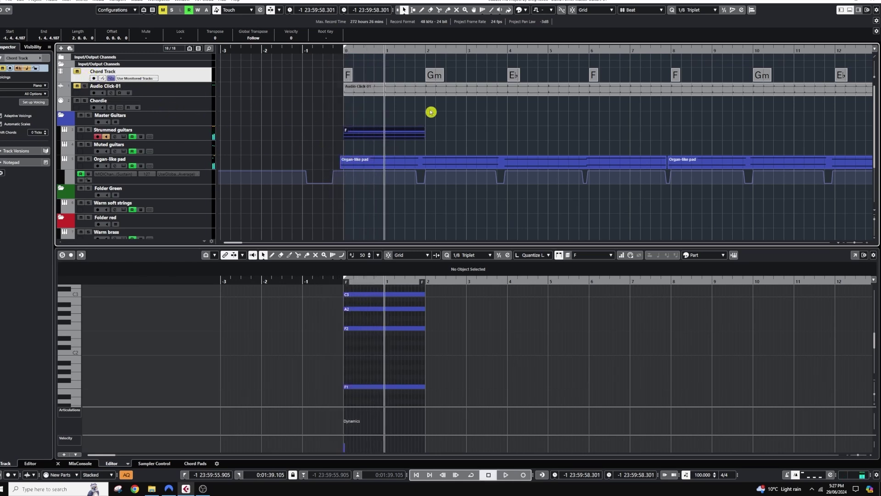
# Copy the Gm, Eb and F chords at bars 2, 4 and 6 from the Chord Track onto the Strummed guitars track
pyautogui.click(322, 48)
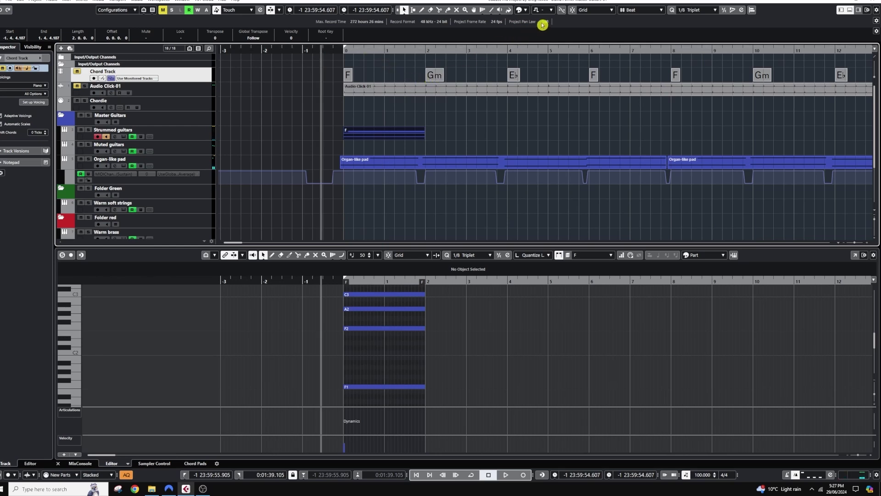
pyautogui.click(571, 10)
pyautogui.moveTo(436, 76); pyautogui.dragTo(434, 133)
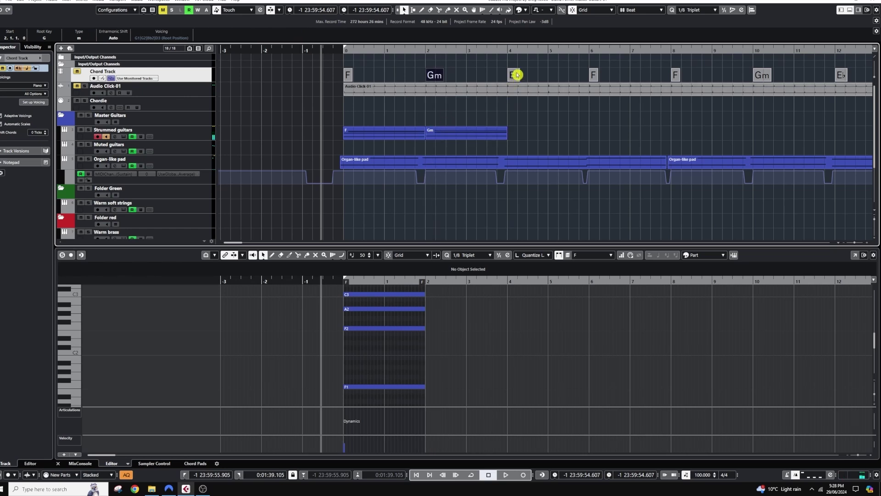
pyautogui.moveTo(515, 75); pyautogui.dragTo(511, 133)
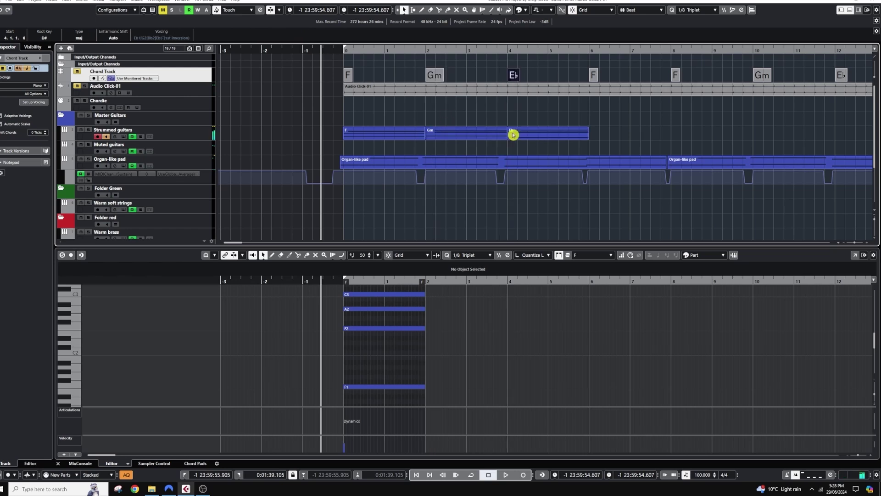
pyautogui.moveTo(593, 78); pyautogui.dragTo(599, 134)
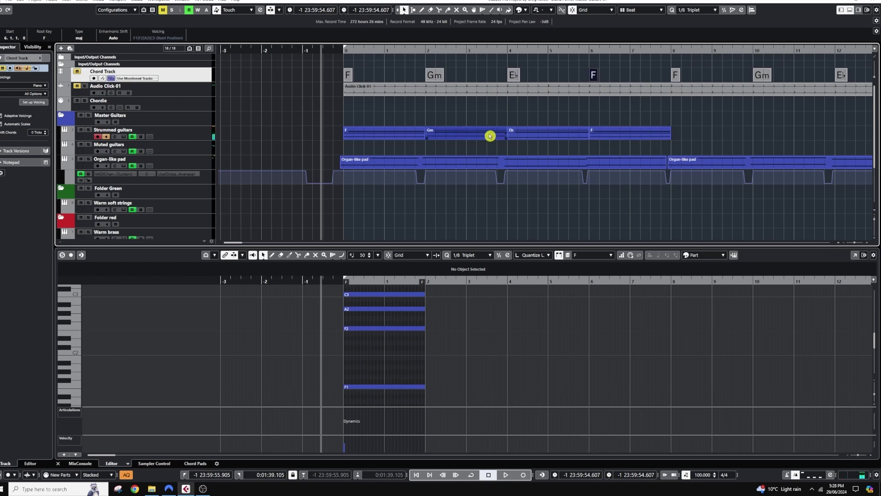
pyautogui.click(415, 138)
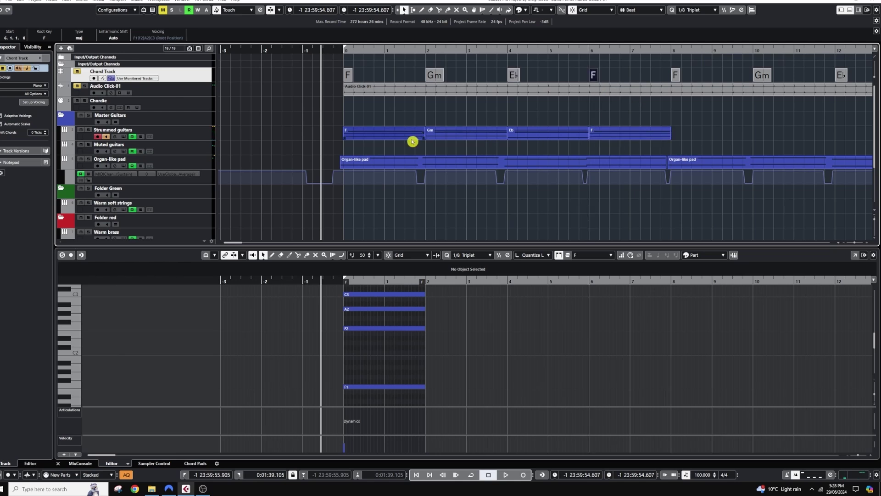
# Play back the strummed chords while viewing the Eb and F parts' notes in the editor, and return the playhead to before bar 0
pyautogui.press('space')
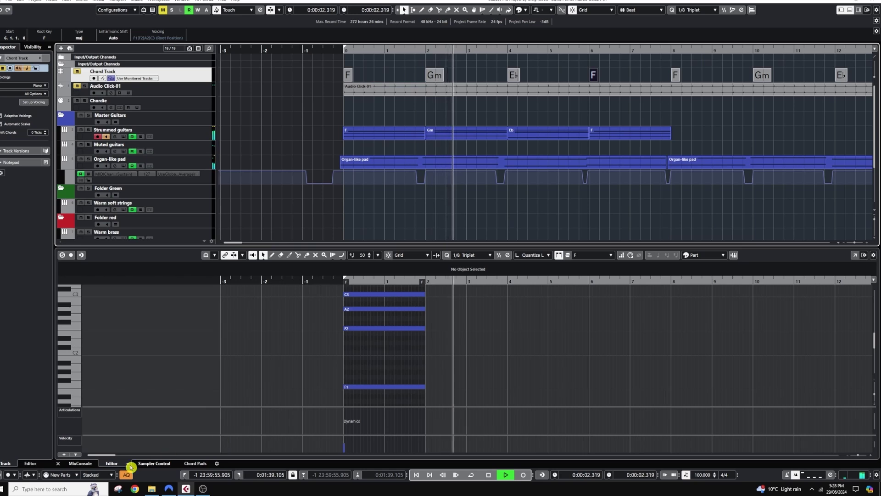
pyautogui.click(87, 465)
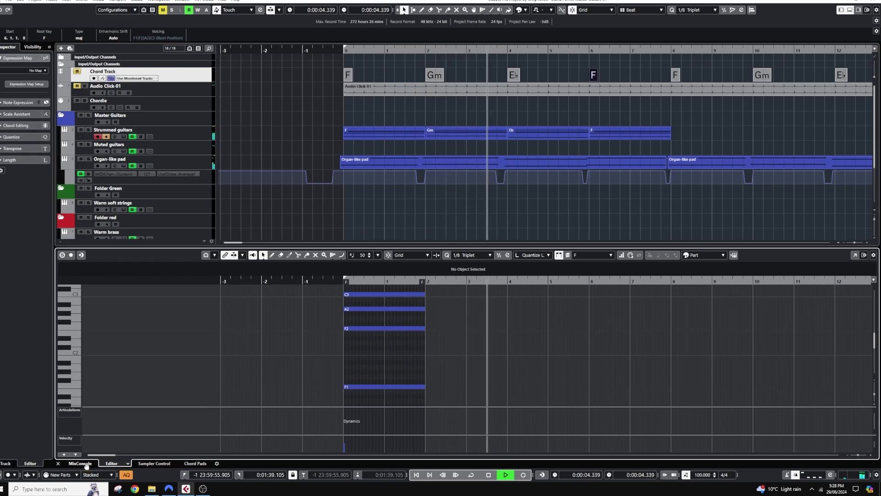
pyautogui.click(86, 465)
pyautogui.click(160, 462)
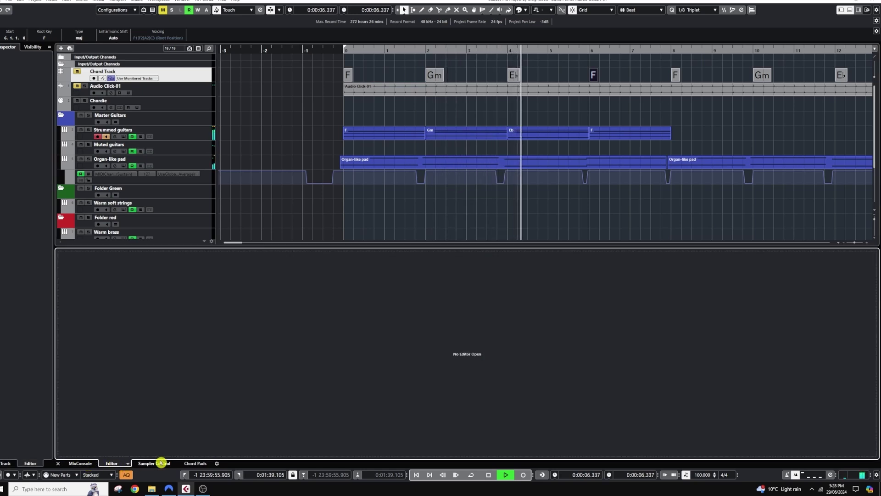
pyautogui.doubleClick(532, 132)
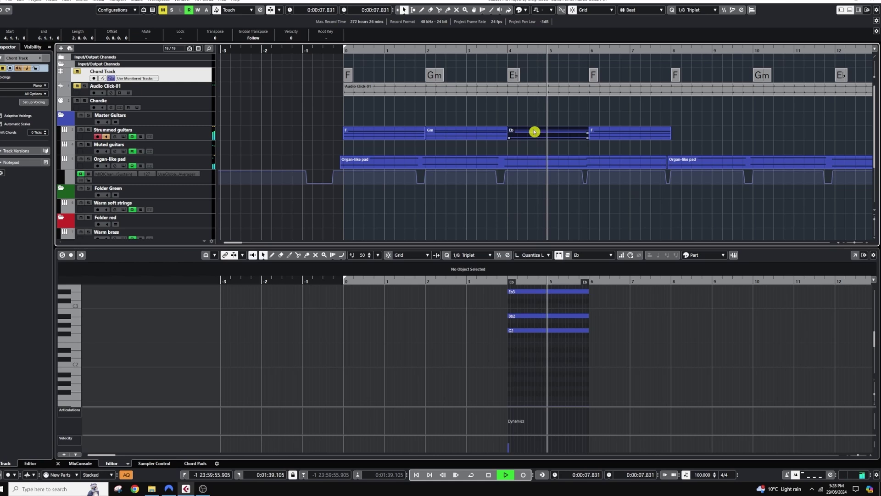
pyautogui.keyDown('shift'); pyautogui.click(609, 133); pyautogui.keyUp('shift')
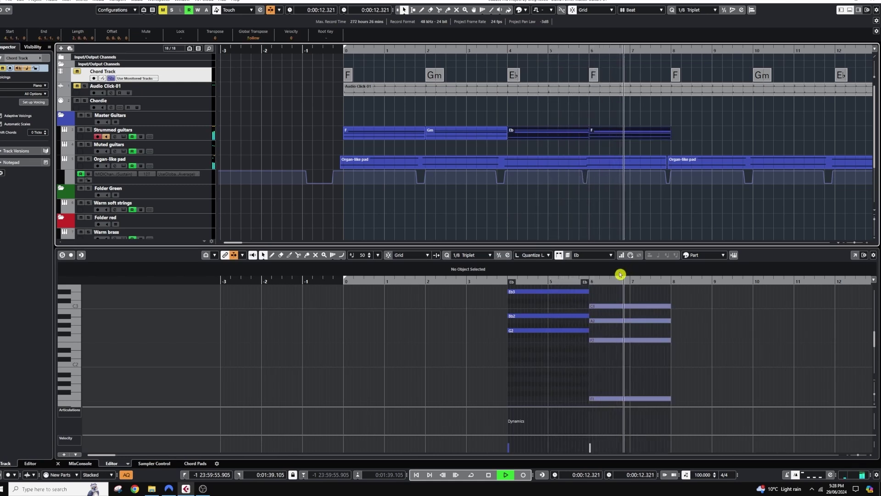
pyautogui.press('space')
pyautogui.click(313, 49)
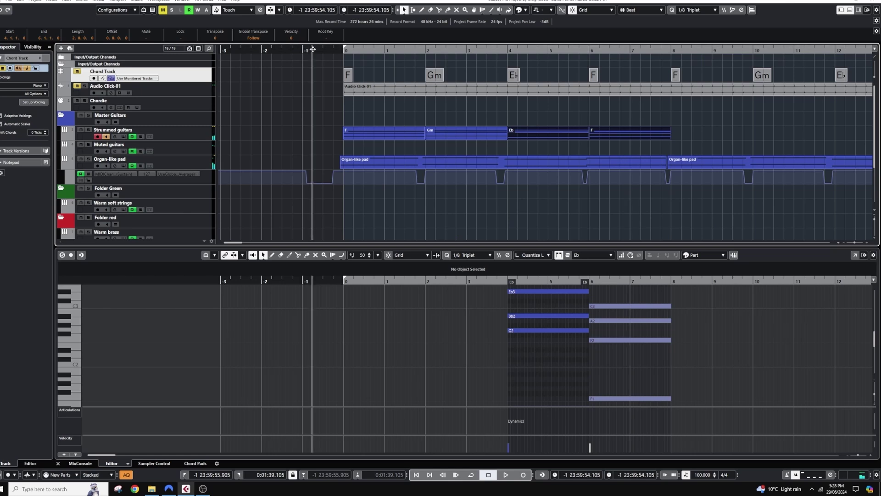
# Mute the Organ-like pad track and fold its automation lane, then select the first F part on Strummed guitars
pyautogui.click(83, 162)
pyautogui.click(64, 166)
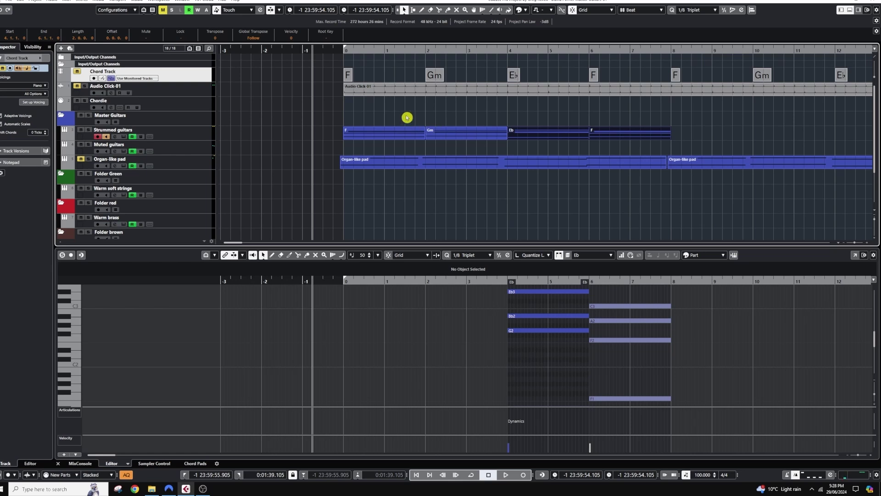
pyautogui.click(382, 132)
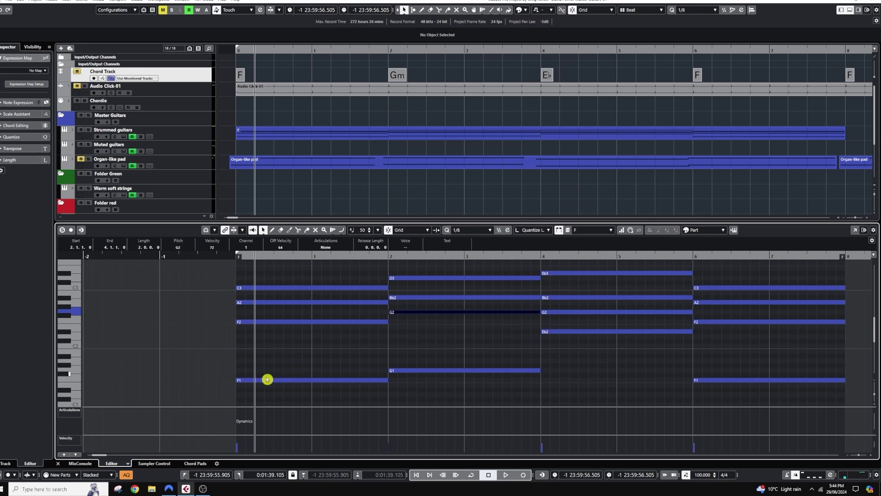
# Add C2 and F3 to the F chord at bar 0 by copying its F1 and C3 notes, and play it back
pyautogui.click(279, 381)
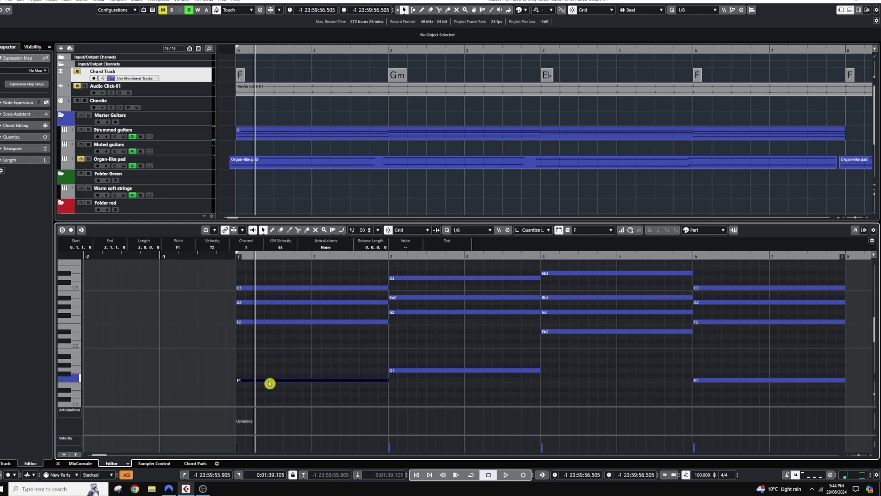
pyautogui.moveTo(266, 380); pyautogui.dragTo(270, 349)
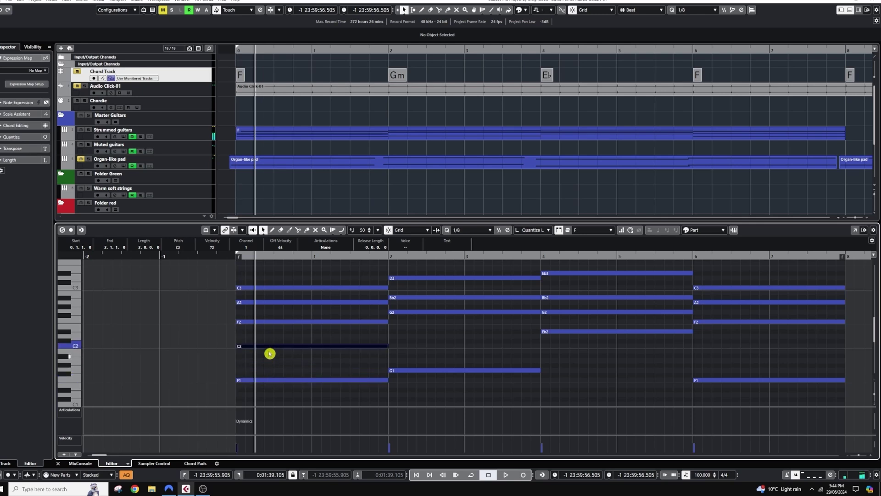
pyautogui.click(262, 289)
pyautogui.moveTo(262, 290); pyautogui.dragTo(258, 270)
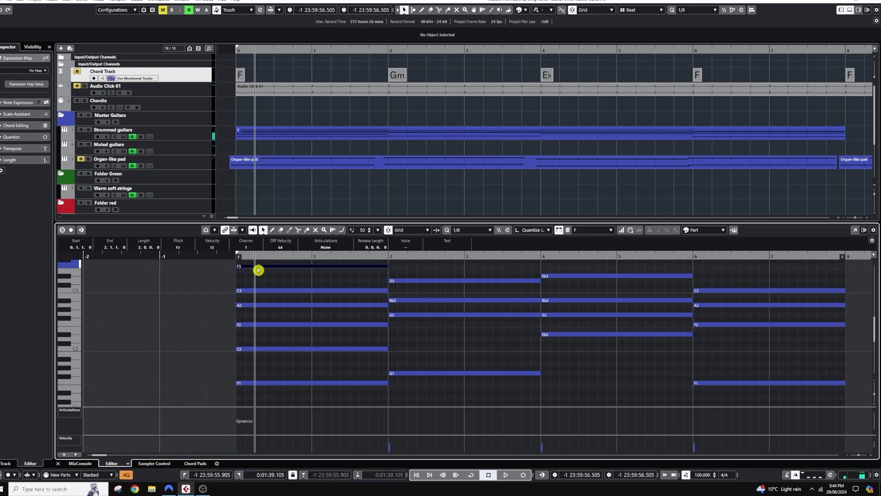
pyautogui.click(188, 256)
pyautogui.press('space')
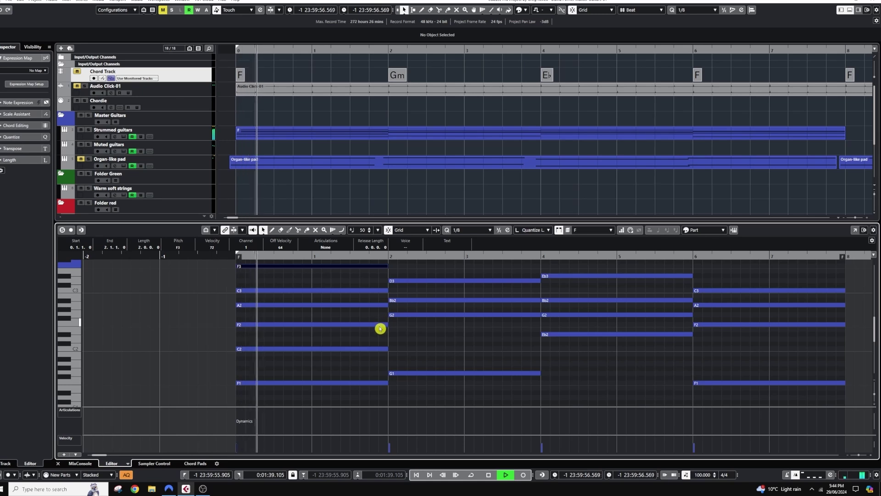
pyautogui.press('space')
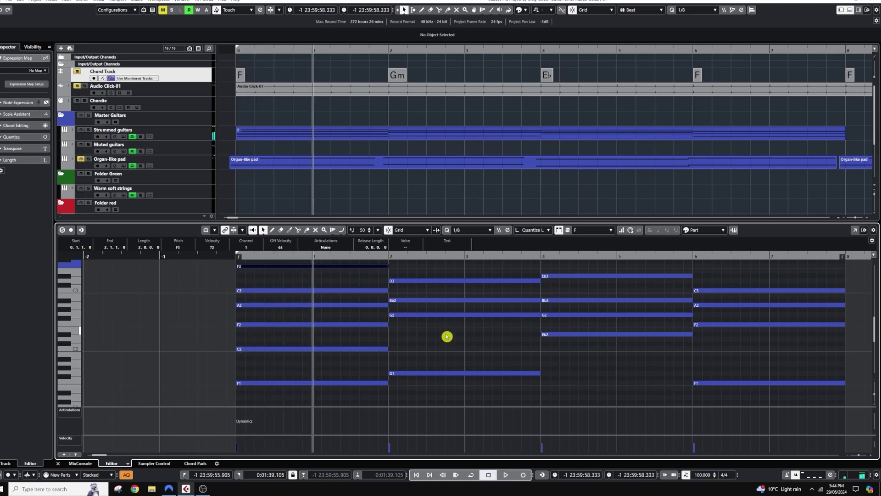
# Add D2 and G3 to the Gm chord at bar 2 by copying its G1 and D3 notes, and play it back
pyautogui.click(408, 373)
pyautogui.moveTo(407, 376); pyautogui.dragTo(409, 339)
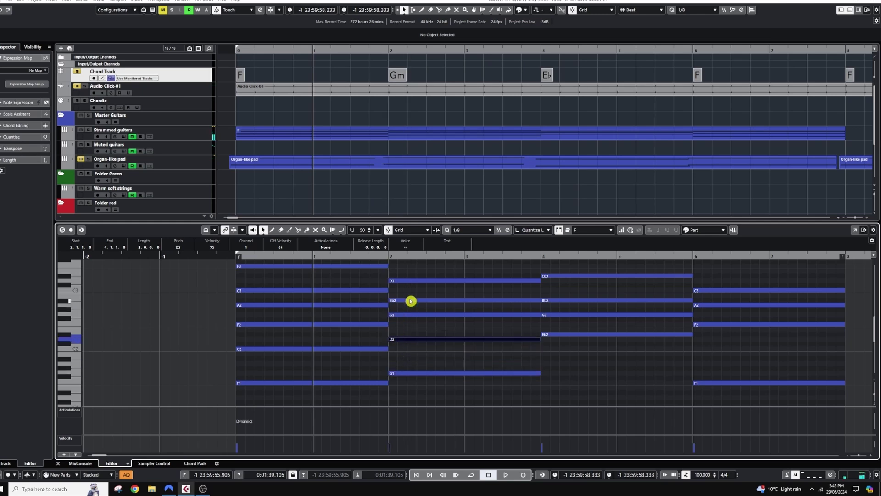
pyautogui.click(405, 281)
pyautogui.scroll(2, 406, 282)
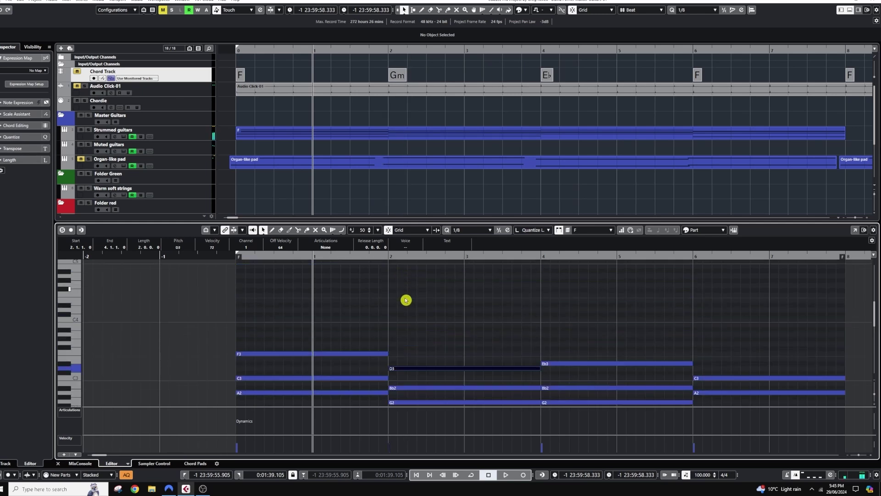
pyautogui.moveTo(403, 339); pyautogui.dragTo(414, 317)
pyautogui.scroll(-2, 412, 336)
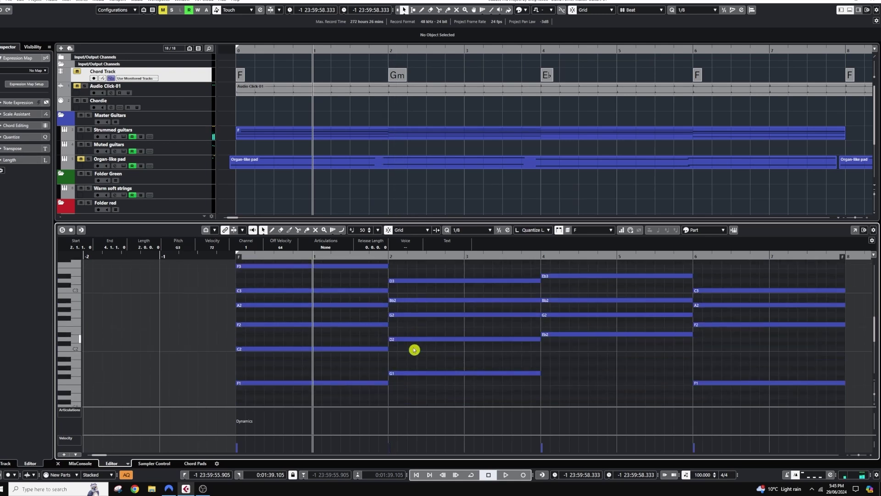
pyautogui.moveTo(423, 223); pyautogui.dragTo(423, 199)
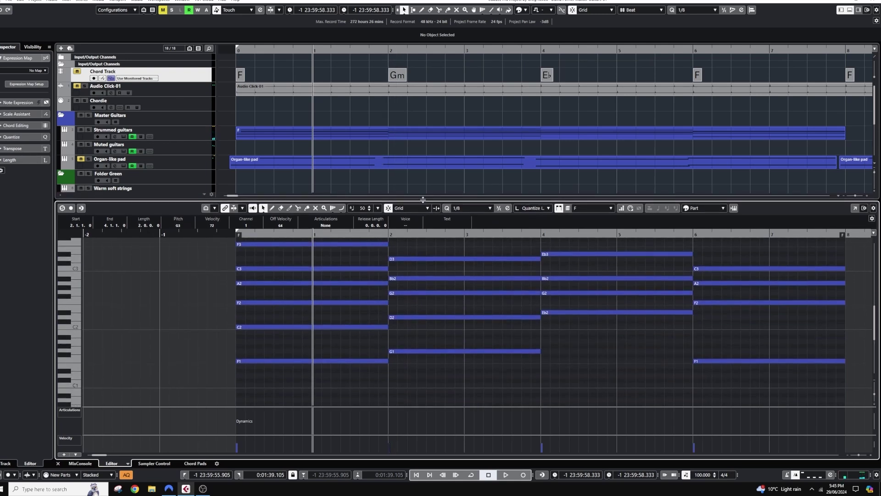
pyautogui.press('space')
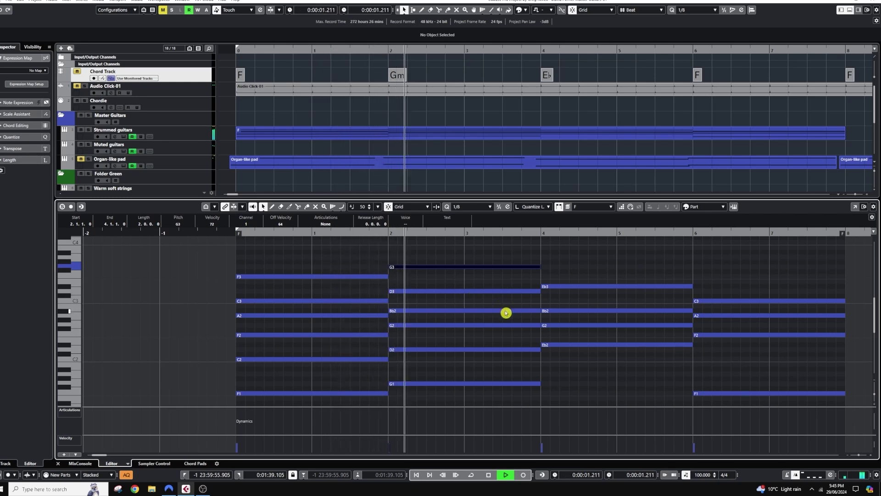
pyautogui.press('space')
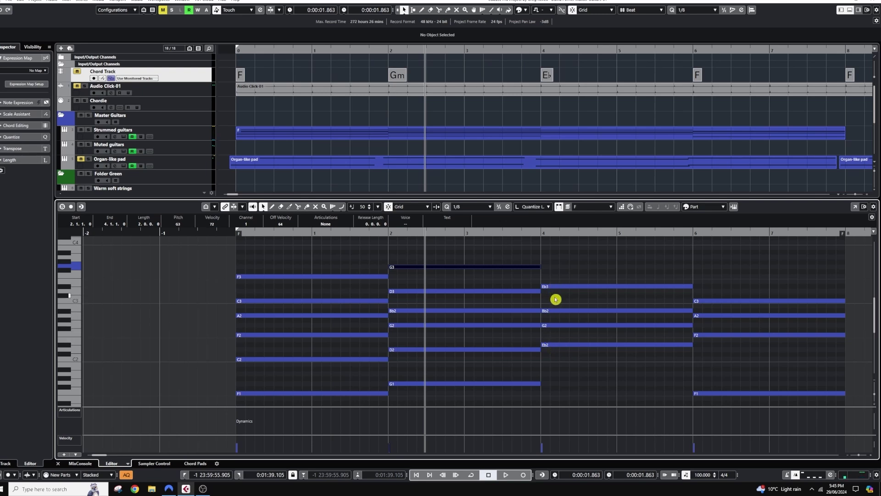
# Add Bb3 to the Eb chord at bar 4 by copying its Bb2 note, and play the chord back
pyautogui.moveTo(557, 311); pyautogui.dragTo(553, 261)
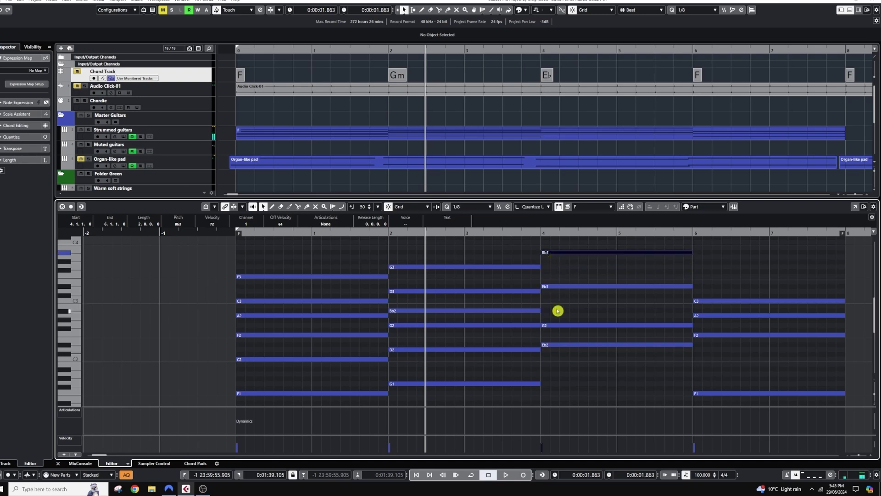
pyautogui.hotkey('ctrl', 'z')
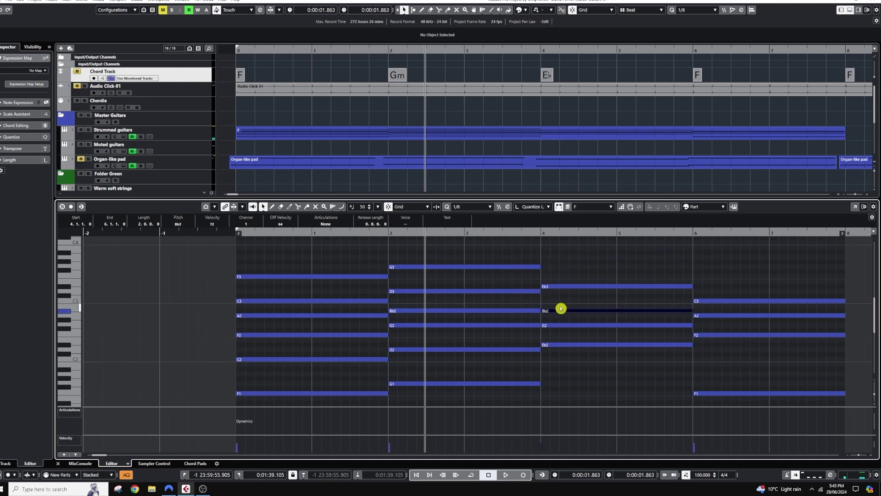
pyautogui.moveTo(559, 311); pyautogui.dragTo(558, 255)
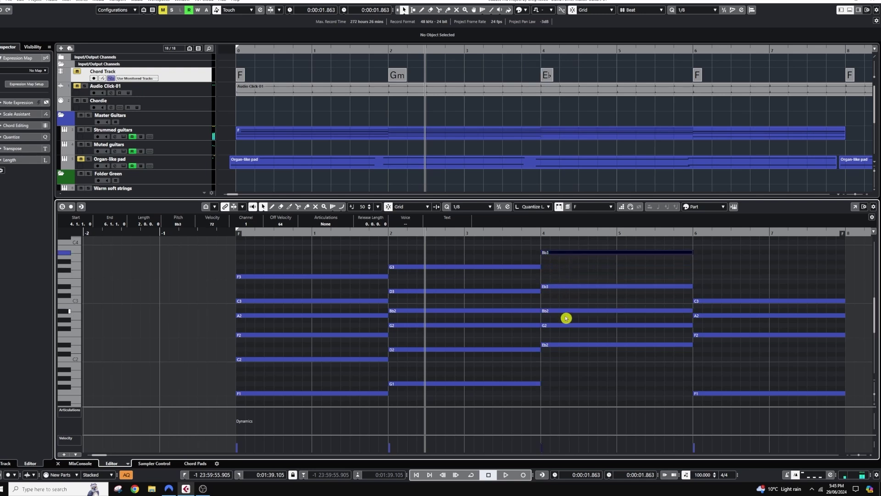
pyautogui.click(516, 234)
pyautogui.press('space')
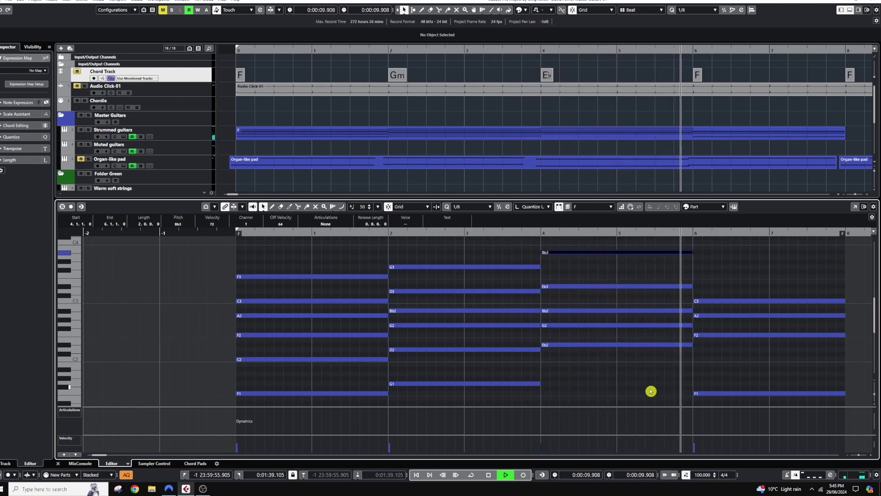
pyautogui.press('space')
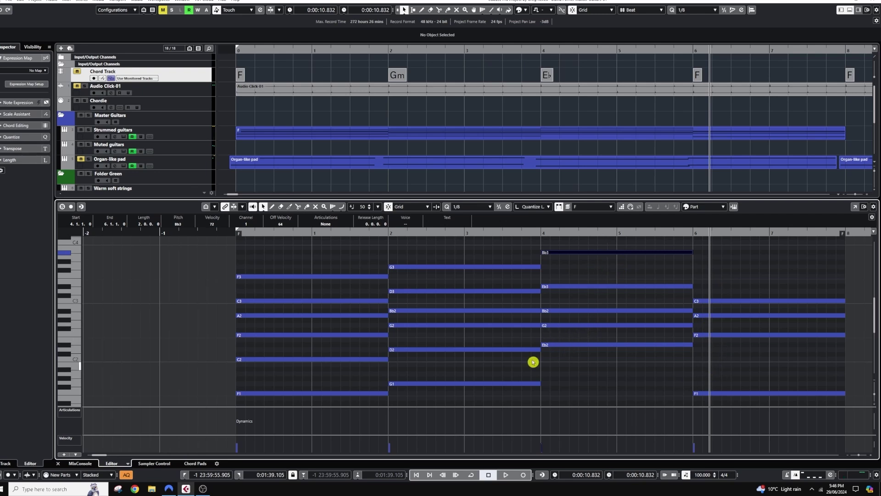
# Copy the C2 and F3 notes from the first F chord to the F chord at bar 6 and play back the whole progression
pyautogui.click(352, 360)
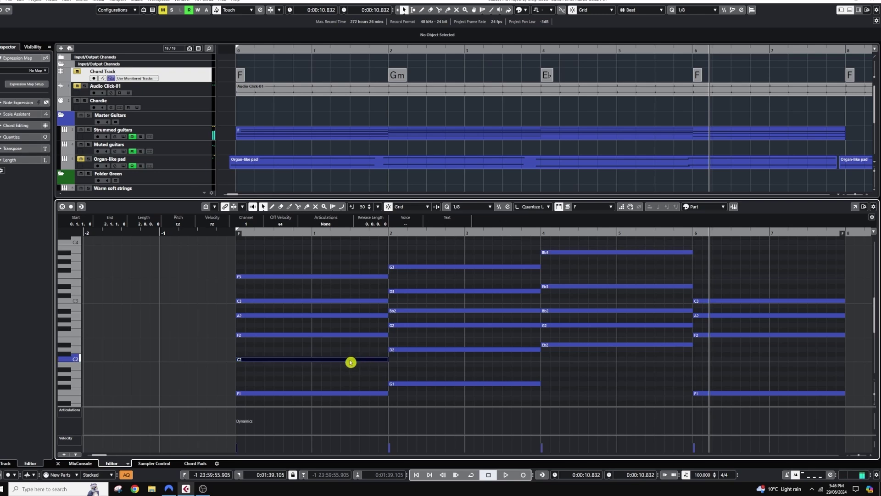
pyautogui.moveTo(349, 360); pyautogui.dragTo(806, 361)
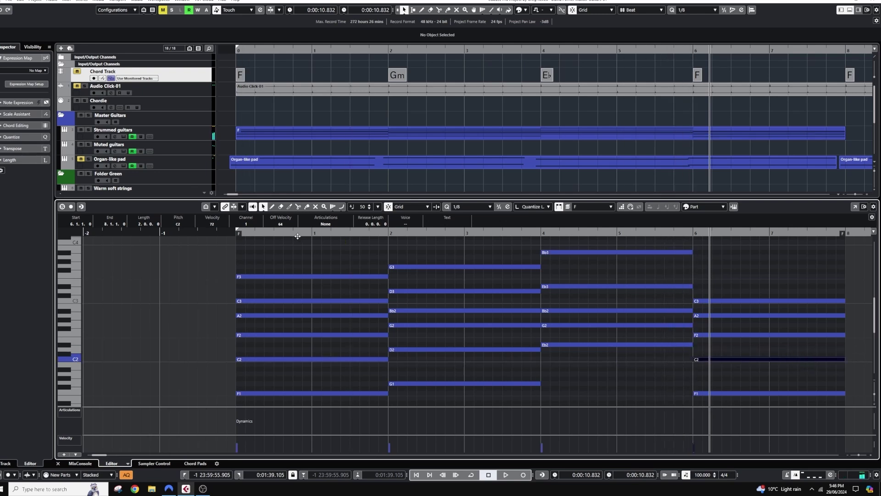
pyautogui.moveTo(294, 275); pyautogui.dragTo(748, 280)
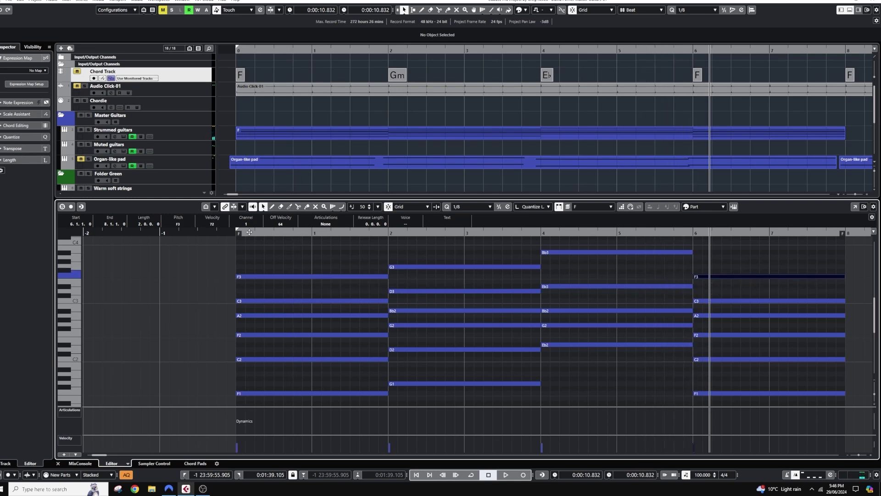
pyautogui.click(227, 233)
pyautogui.press('space')
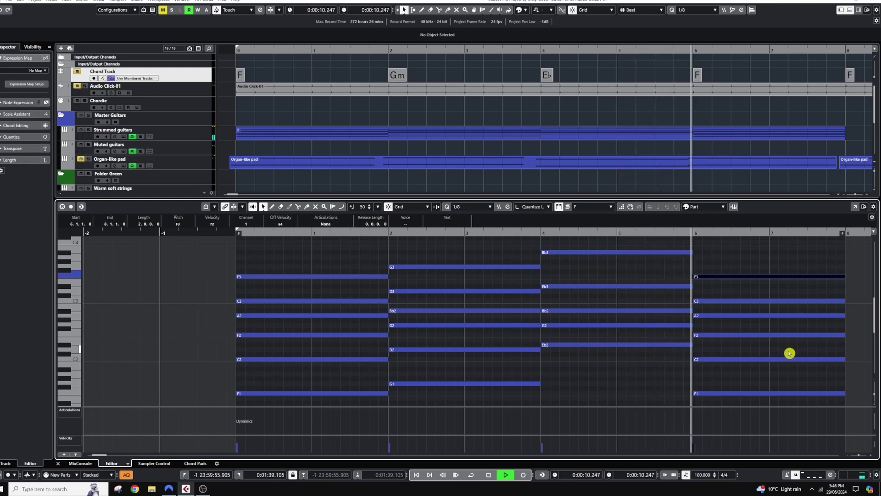
pyautogui.press('space')
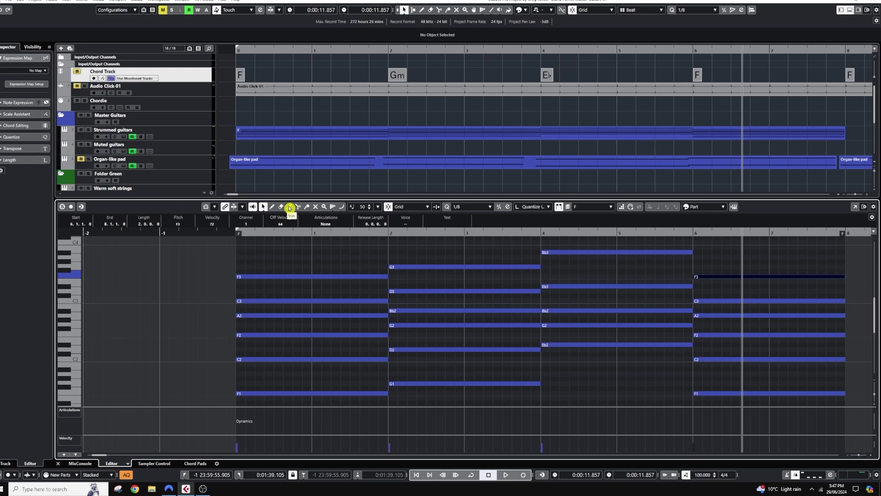
# Trim the note starts of the F chord at bar 0 along a slanted line so they stagger upward from F1 to F3
pyautogui.click(289, 208)
pyautogui.moveTo(249, 265); pyautogui.dragTo(249, 265)
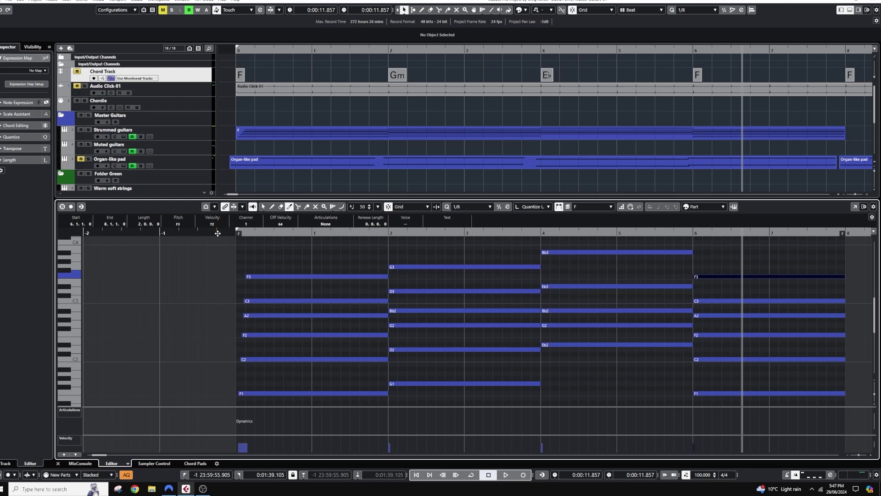
# Play back the staggered F chord at bar 0, stop, and undo its trimmed note starts
pyautogui.press('KP_1')
pyautogui.press('space')
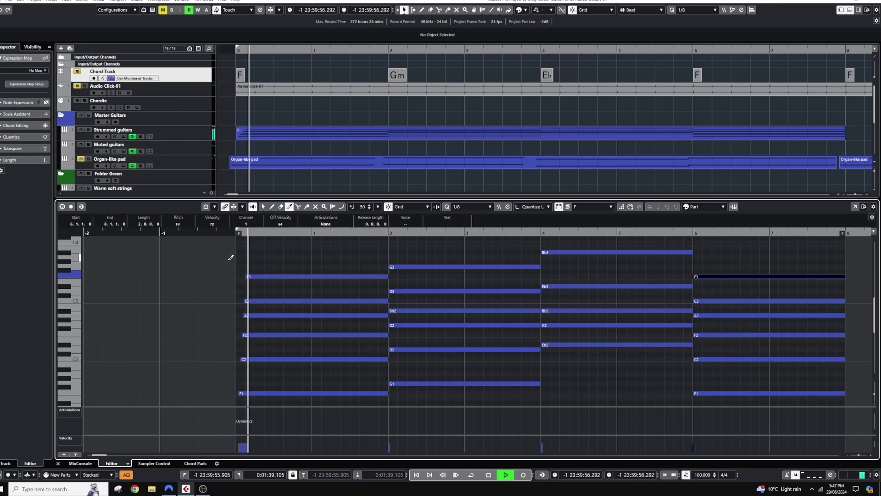
pyautogui.press('space')
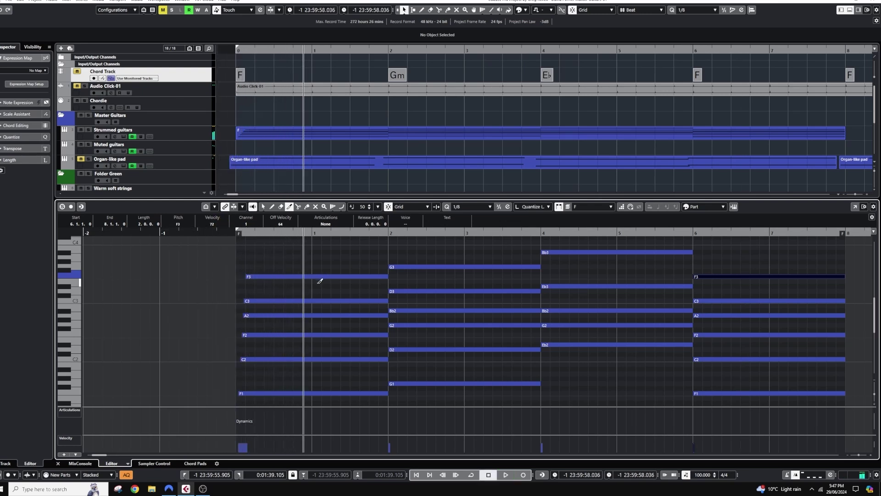
pyautogui.hotkey('ctrl', 'z')
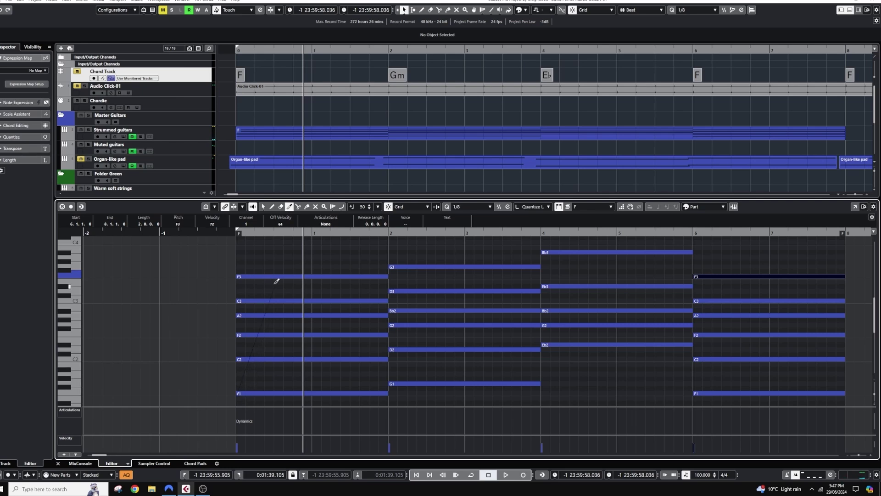
# Try a wider stagger on the F chord at bar 0 with a more slanted trim line, play it back, and undo it
pyautogui.moveTo(270, 271); pyautogui.dragTo(270, 270)
pyautogui.doubleClick(221, 229)
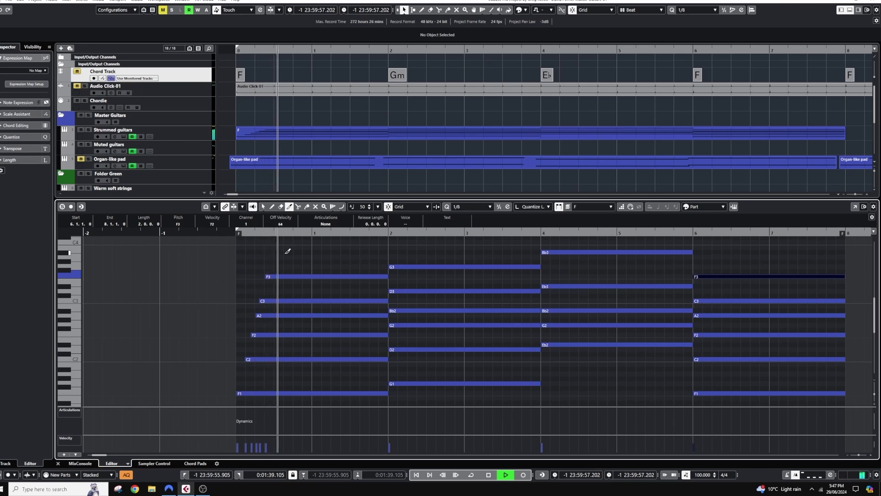
pyautogui.press('space')
pyautogui.hotkey('ctrl', 'z')
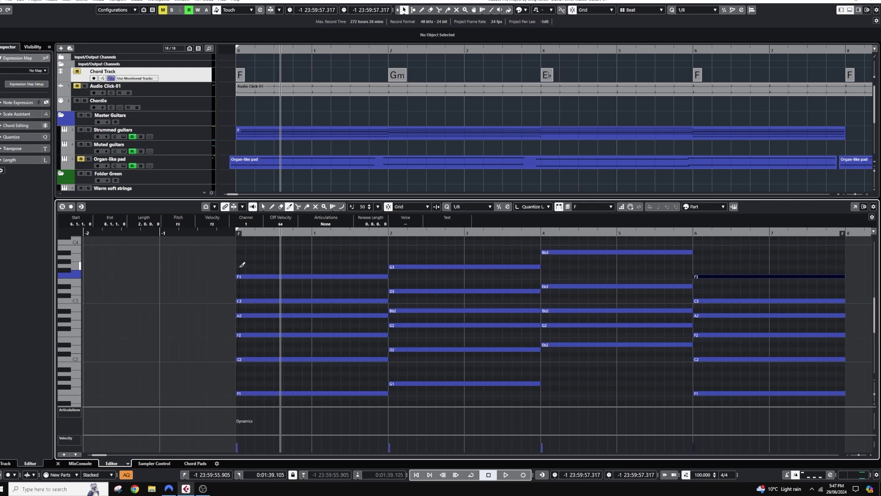
# Try a very tight stagger on the note starts of the F chord at bar 0, play it back, and undo it
pyautogui.hotkey('ctrl', 'shift', 'z')
pyautogui.doubleClick(221, 233)
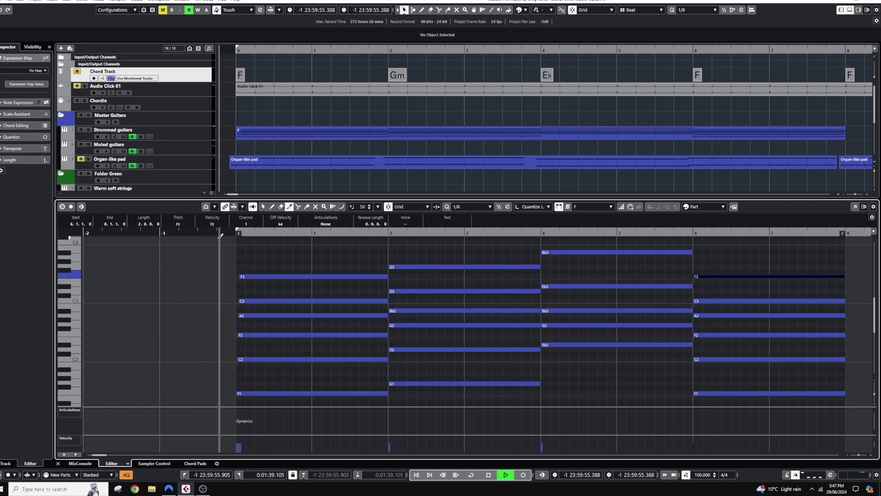
pyautogui.press('space')
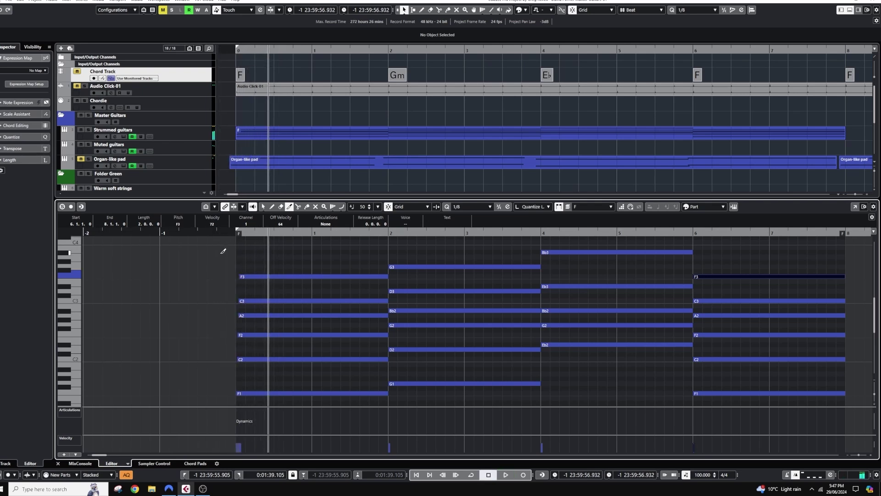
pyautogui.hotkey('ctrl', 'z')
pyautogui.press('Delete')
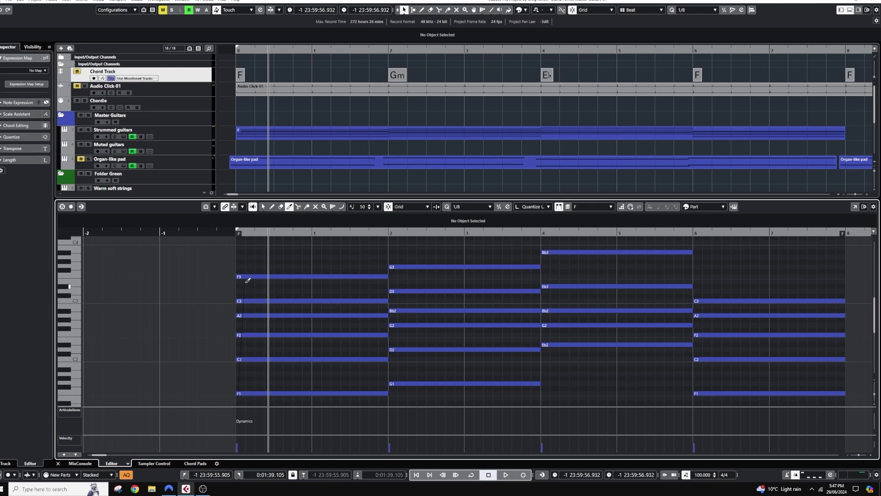
# Trim the note starts of the F, Gm and Eb chords at bars 0, 2 and 4 along slanted lines so they stagger upward
pyautogui.moveTo(249, 270); pyautogui.dragTo(250, 267)
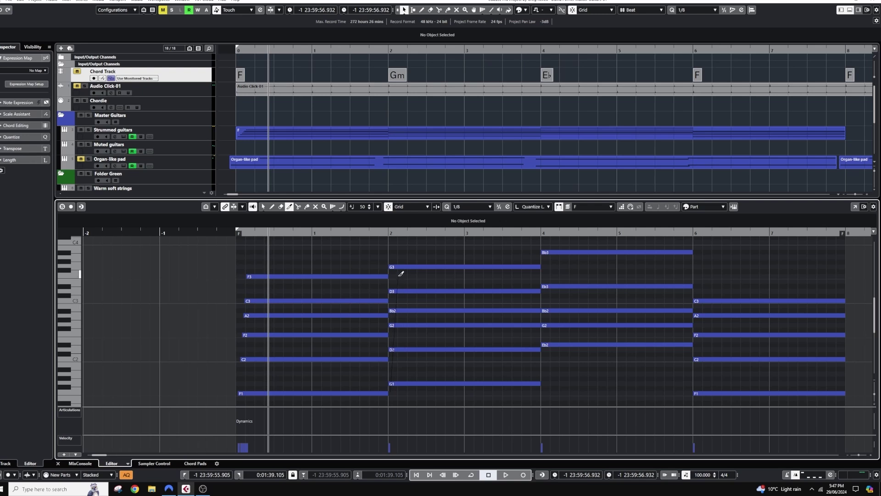
pyautogui.moveTo(401, 261); pyautogui.dragTo(401, 263)
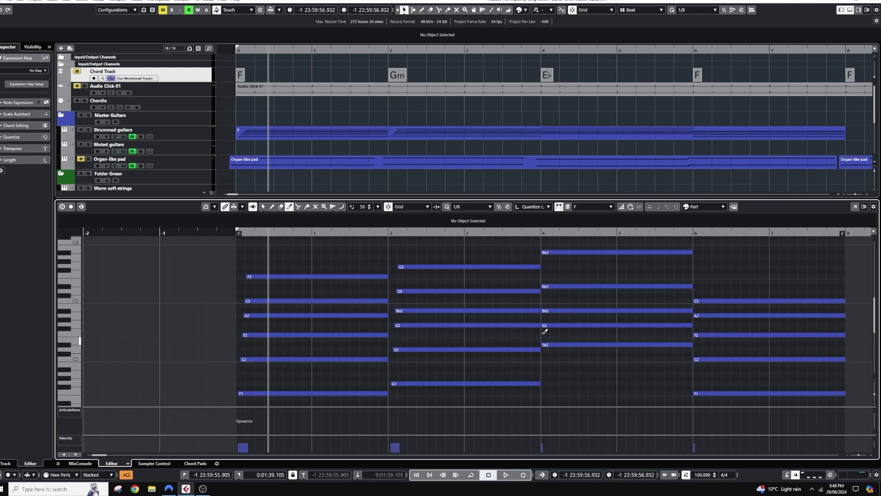
pyautogui.moveTo(554, 248); pyautogui.dragTo(555, 250)
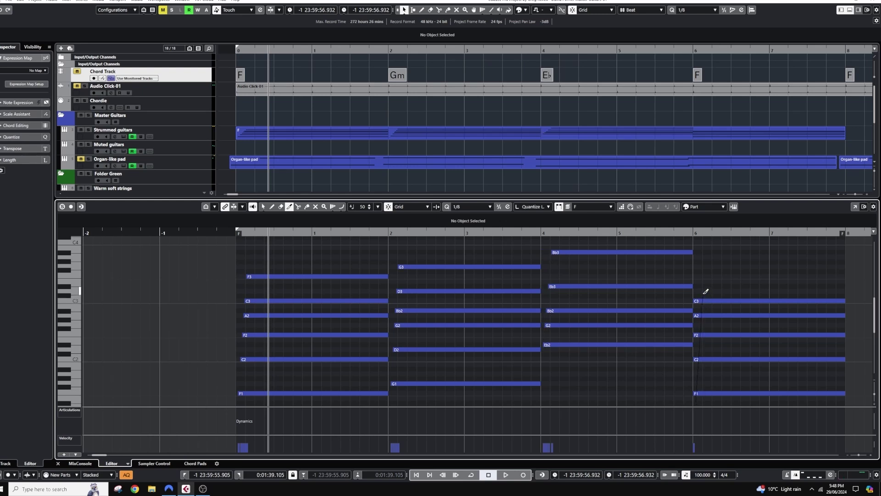
# Undo the trim made on the F chord at bar 6 and add F3 by copying its C3 note upward
pyautogui.moveTo(706, 290); pyautogui.dragTo(706, 291)
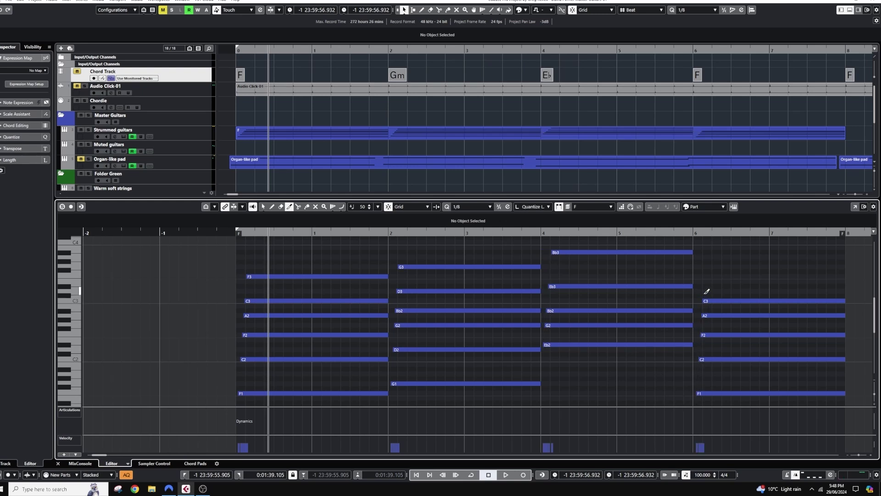
pyautogui.hotkey('ctrl', 'z')
pyautogui.rightClick(708, 384)
pyautogui.click(709, 393)
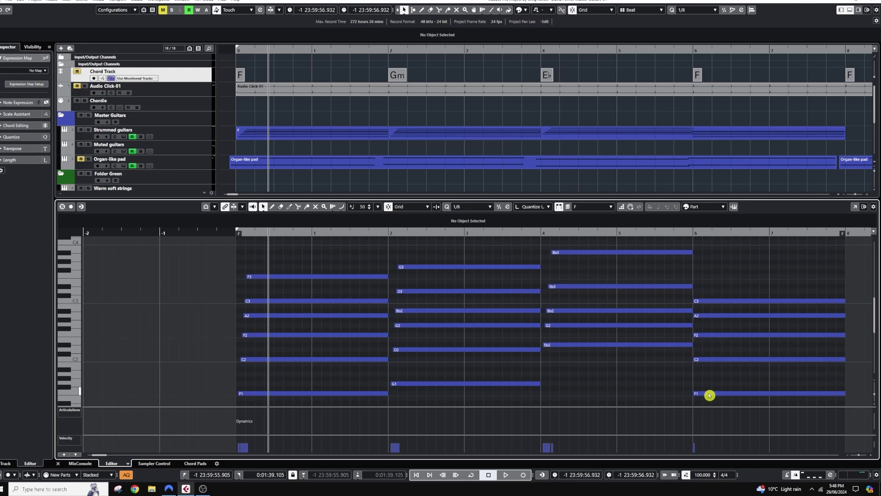
pyautogui.click(710, 301)
pyautogui.moveTo(709, 298); pyautogui.dragTo(709, 277)
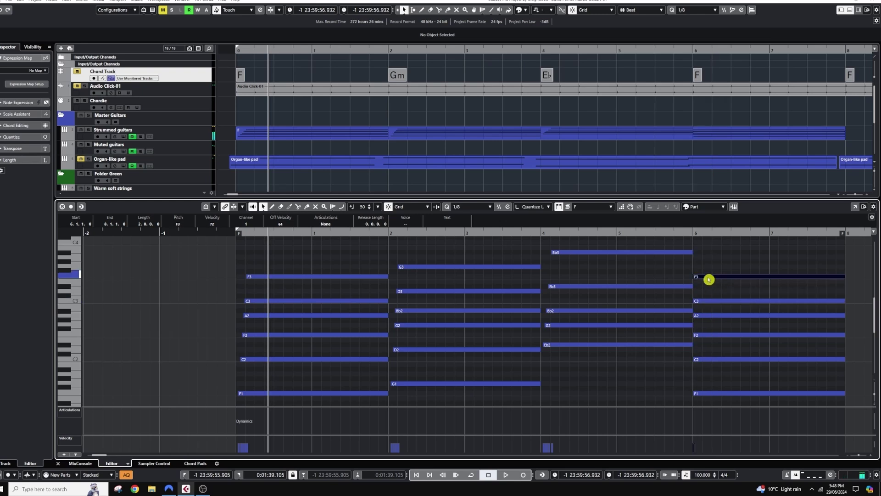
# Trim the note starts of the F chord at bar 6 along a slanted line so they stagger upward from F1 to F3
pyautogui.click(696, 399)
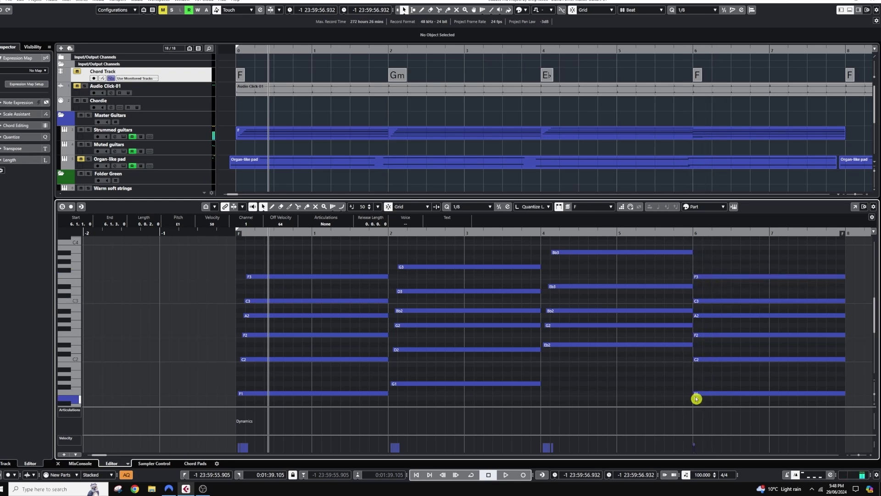
pyautogui.click(698, 397)
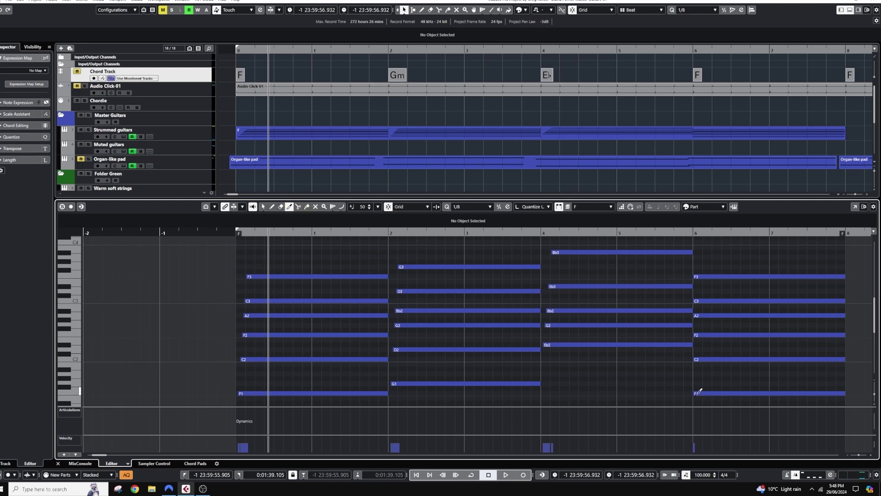
pyautogui.moveTo(704, 274); pyautogui.dragTo(703, 271)
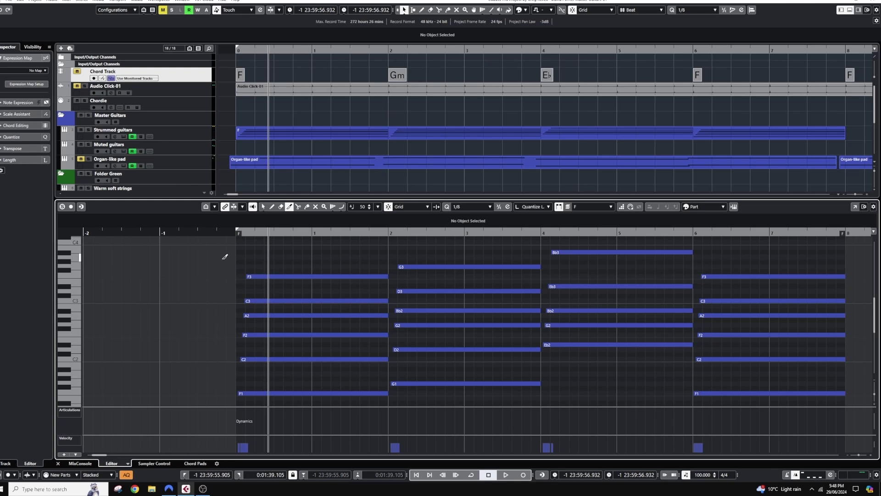
# Play back the strummed progression from before bar 0, unmuting the Chord Track and Audio Click-01 while it plays
pyautogui.moveTo(231, 233); pyautogui.dragTo(232, 231)
pyautogui.press('space')
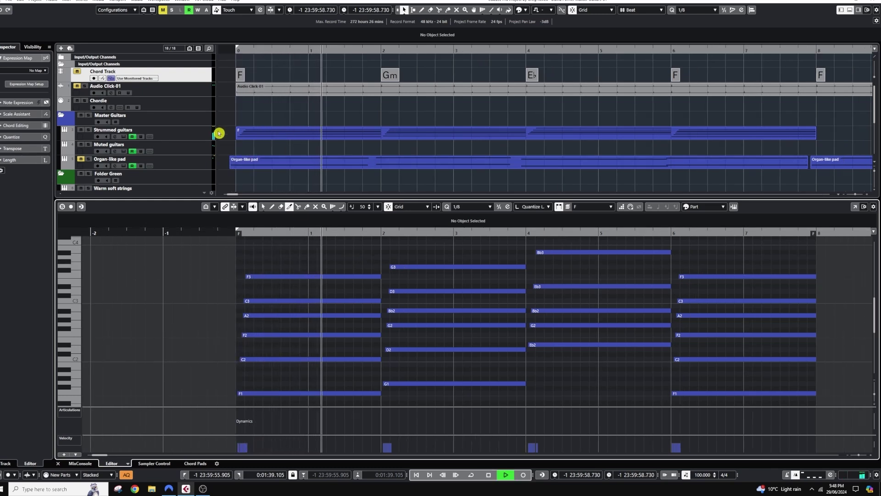
pyautogui.click(78, 72)
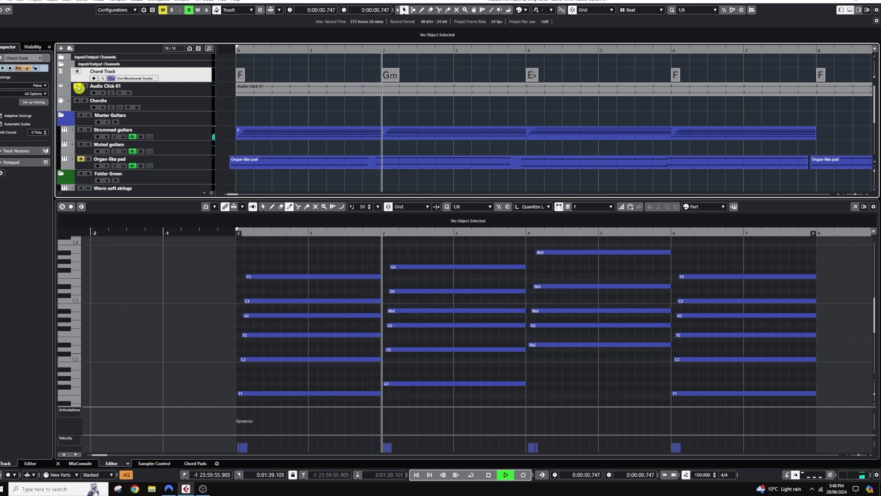
pyautogui.click(78, 87)
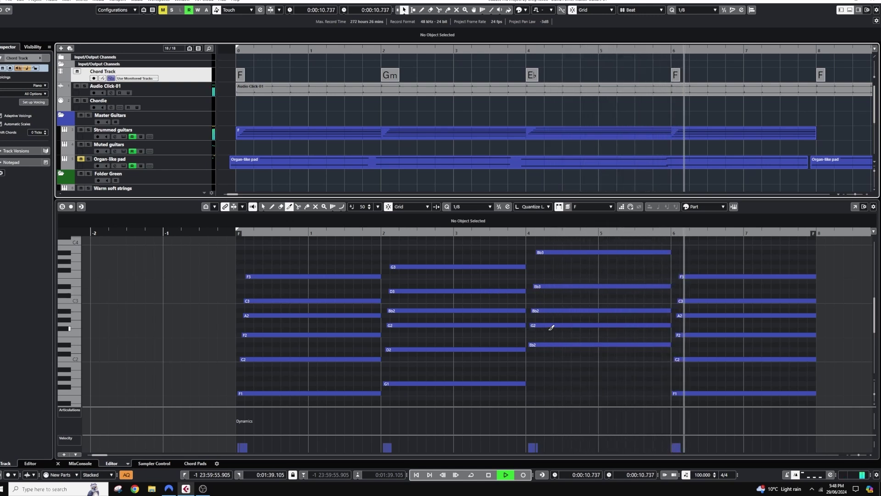
pyautogui.press('space')
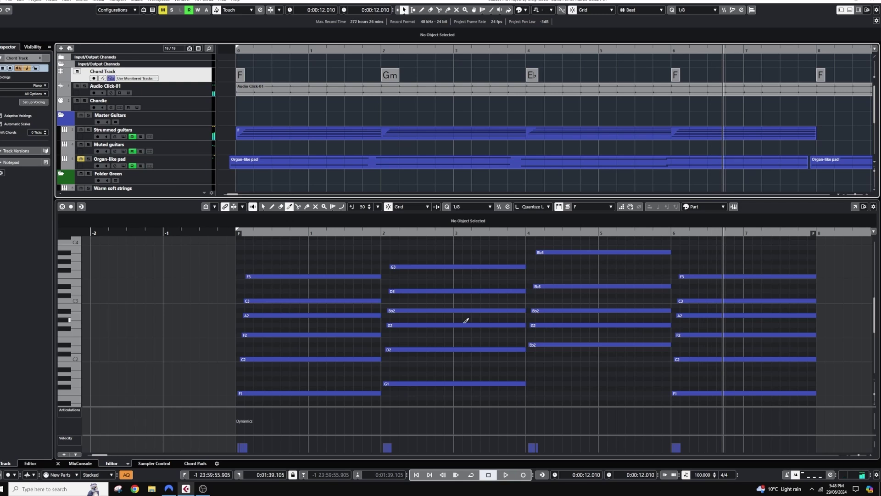
# Move the F1 note of the first F chord to start exactly at bar 0 and play it back with the click
pyautogui.click(261, 398)
pyautogui.press('1')
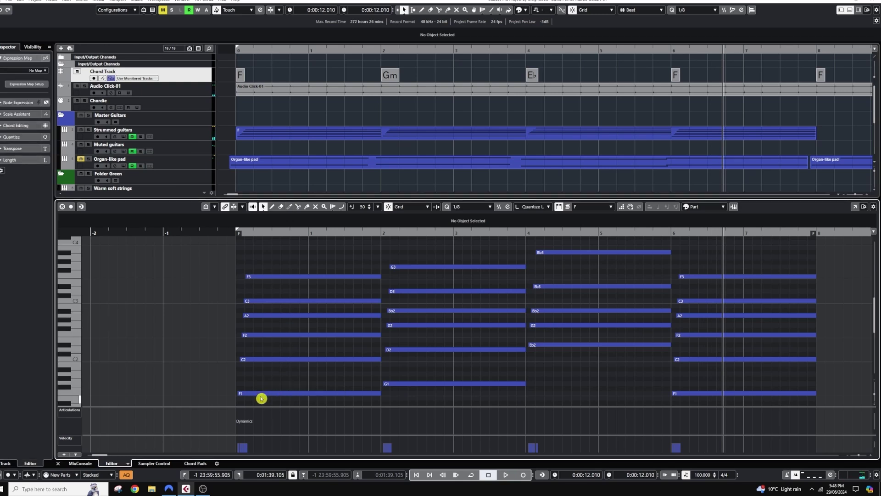
pyautogui.click(260, 395)
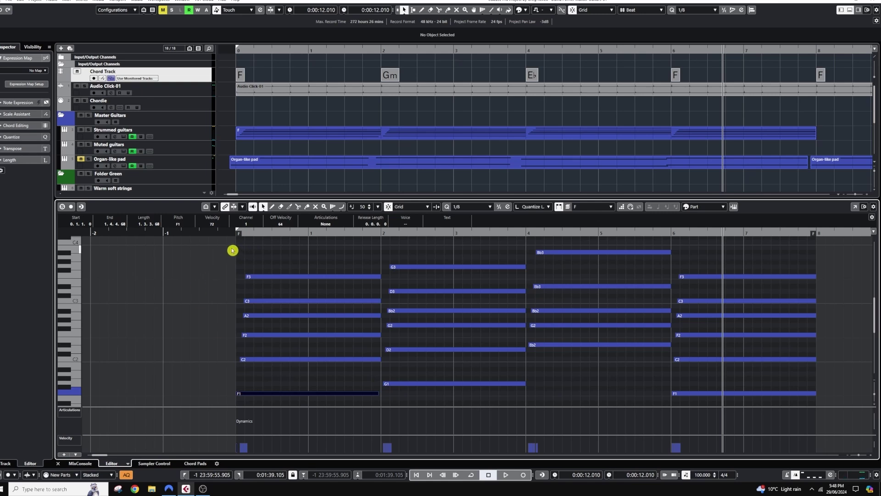
pyautogui.click(226, 234)
pyautogui.press('space')
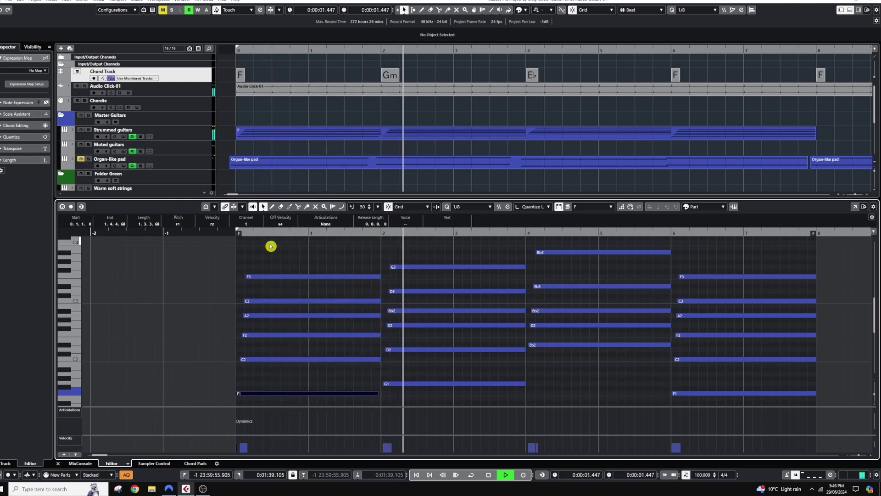
pyautogui.press('space')
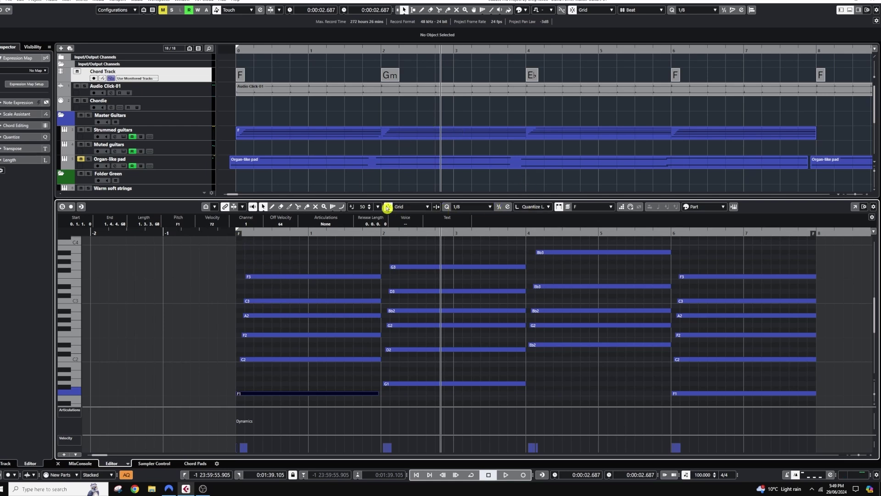
# Extend the Strummed guitars part's start to before bar 0 and shift the whole first F chord earlier so F3 lands on the downbeat
pyautogui.moveTo(237, 235); pyautogui.dragTo(222, 235)
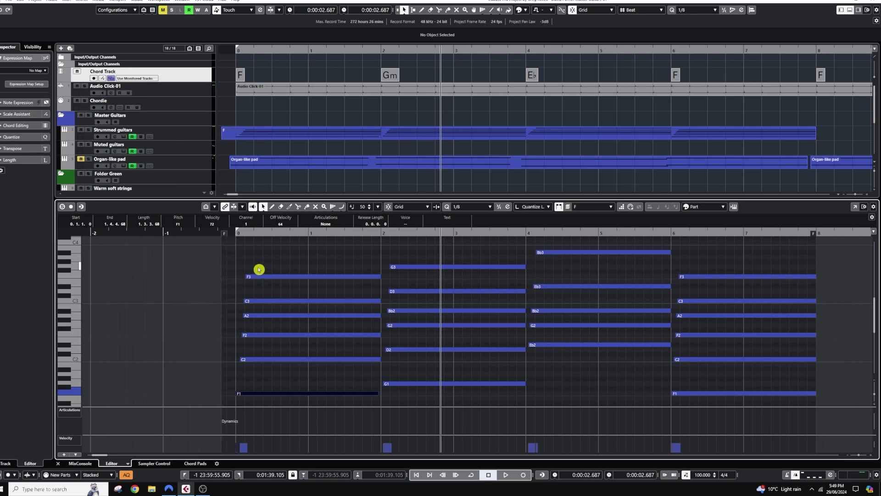
pyautogui.moveTo(256, 269); pyautogui.dragTo(255, 395)
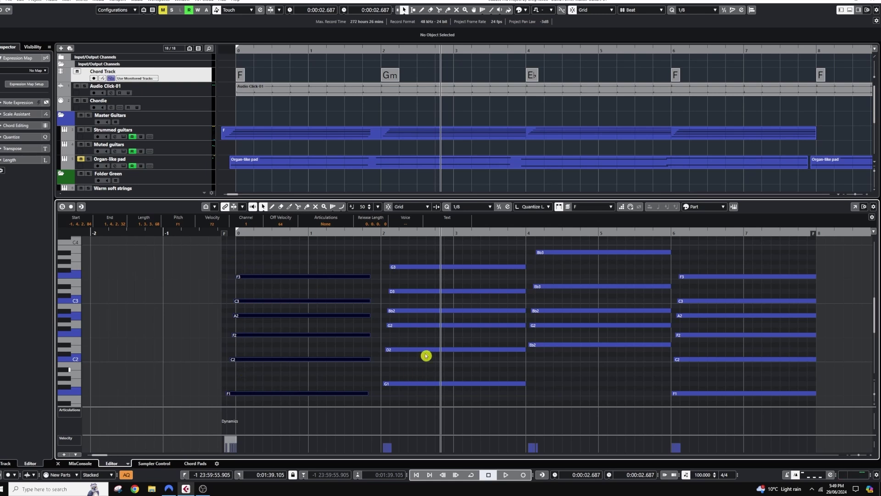
# Shift the Gm, Eb and last F chords earlier so their top notes land on bars 2, 4 and 6, and play back the progression
pyautogui.moveTo(400, 257); pyautogui.dragTo(406, 385)
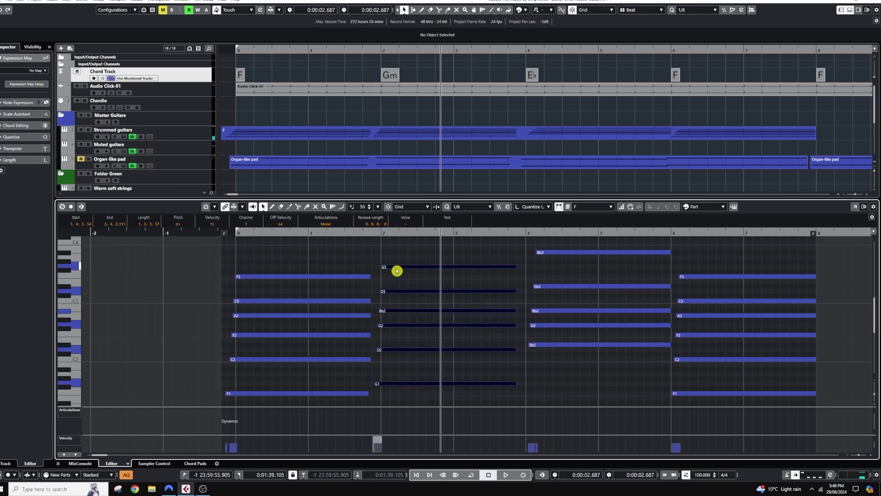
pyautogui.click(382, 238)
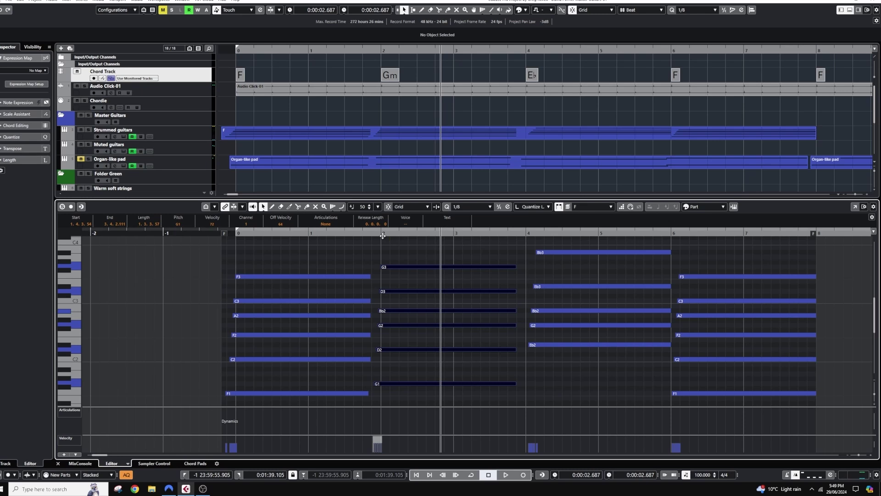
pyautogui.moveTo(562, 367); pyautogui.dragTo(569, 255)
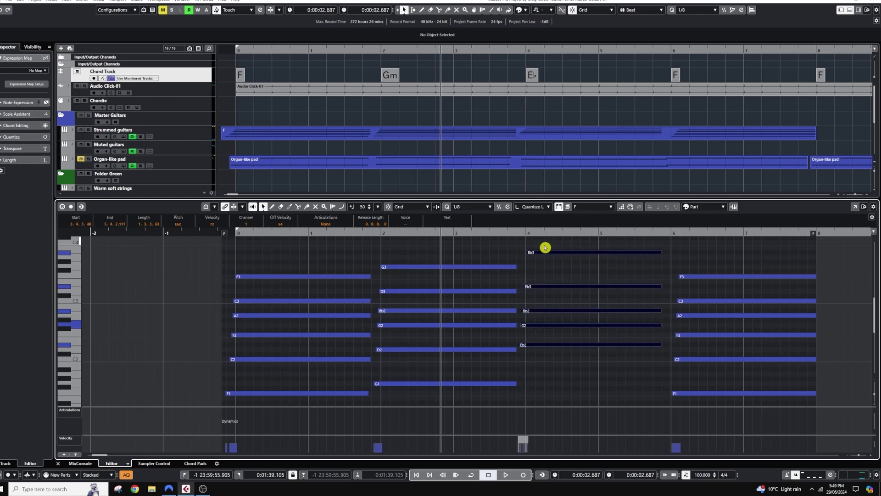
pyautogui.moveTo(701, 406); pyautogui.dragTo(706, 279)
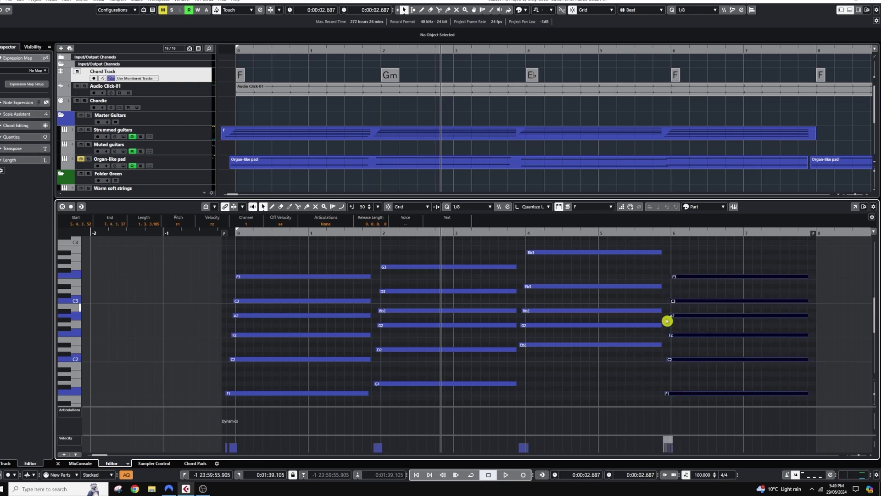
pyautogui.click(210, 233)
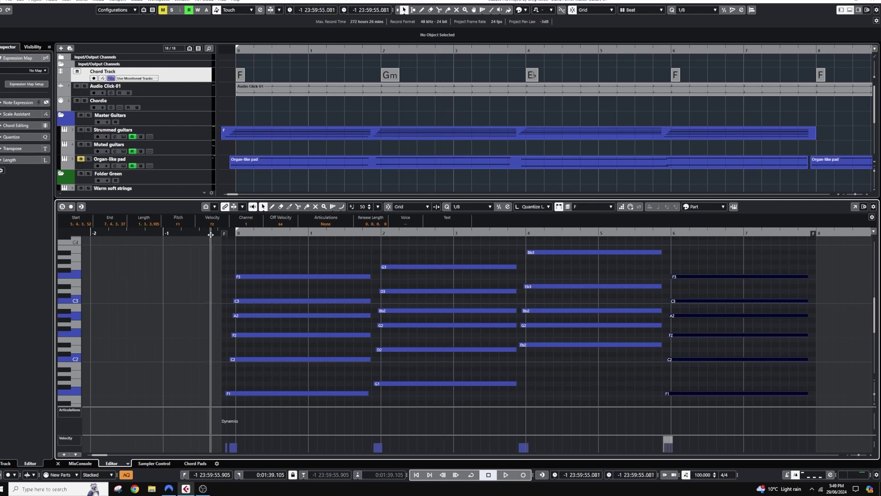
pyautogui.press('space')
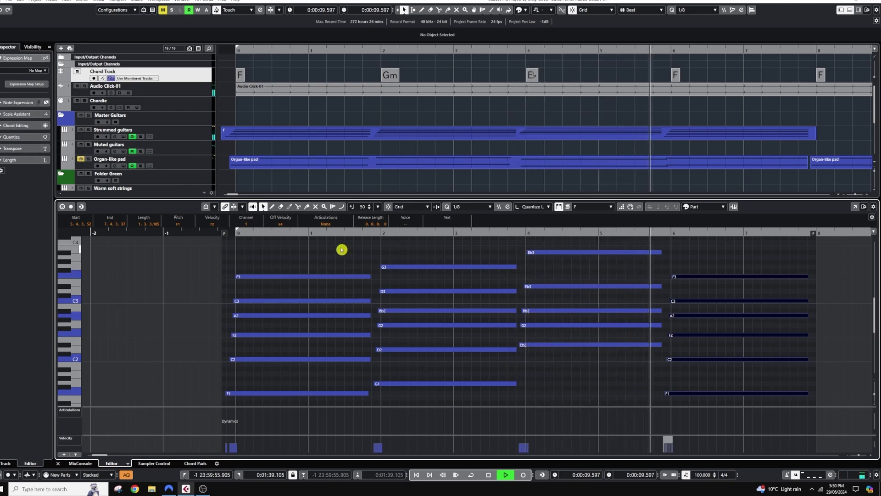
pyautogui.press('space')
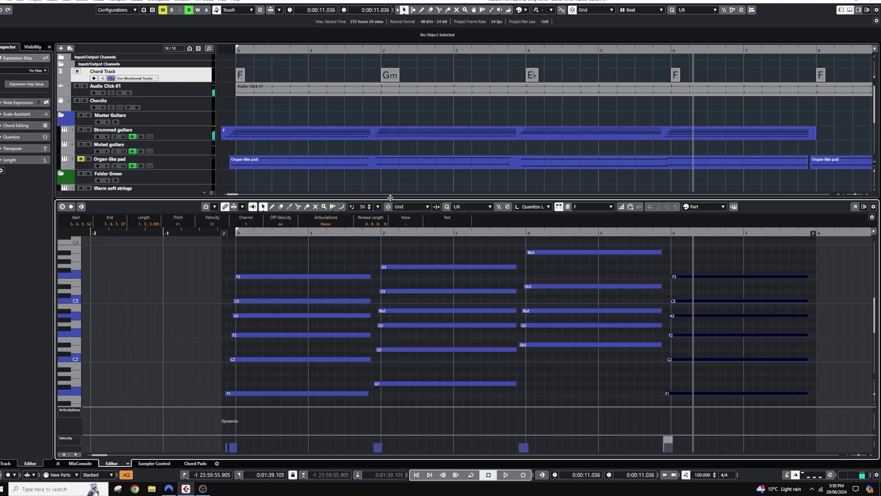
# Return the playback position to just before bar 0 and unmute the Organ-like pad track
pyautogui.click(223, 49)
pyautogui.click(202, 100)
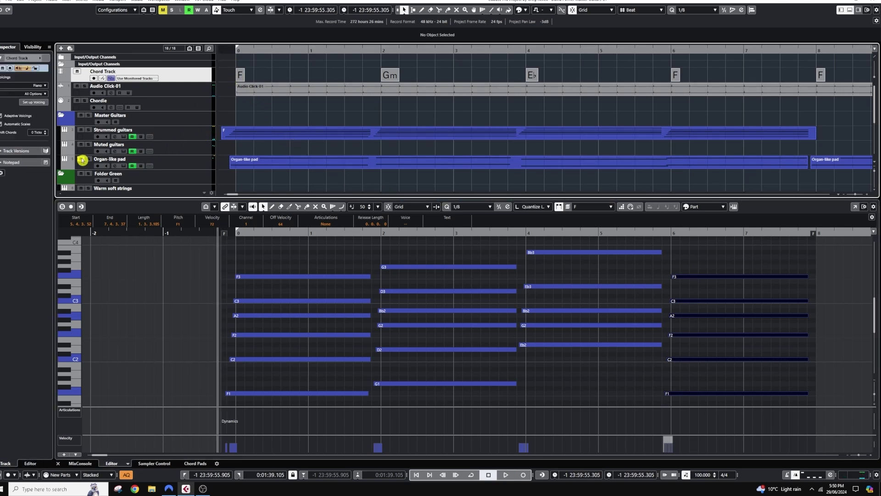
# Play the progression with the organ-like pad and lower the Strummed guitars channel to -10.7 in the MixConsole
pyautogui.press('space')
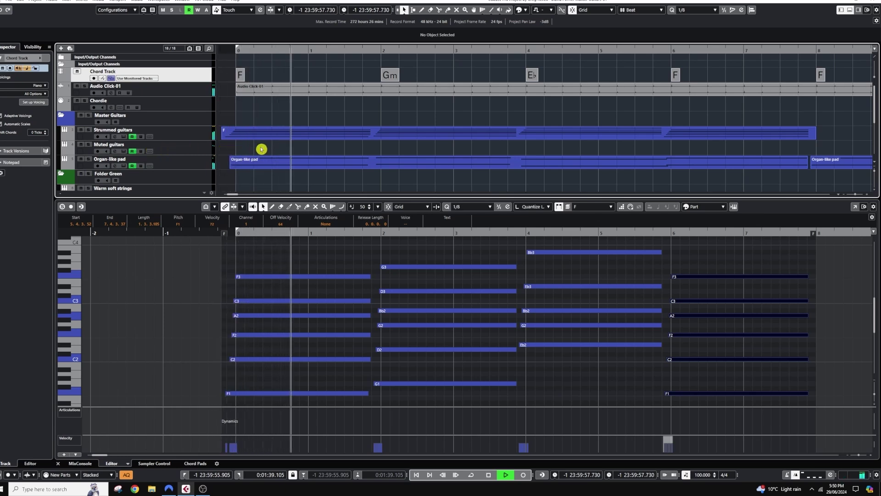
pyautogui.click(88, 464)
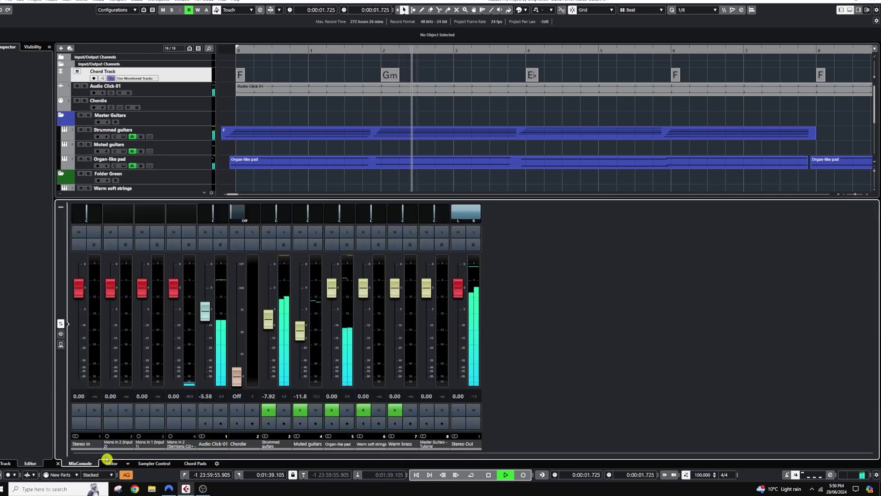
pyautogui.moveTo(269, 319); pyautogui.dragTo(270, 329)
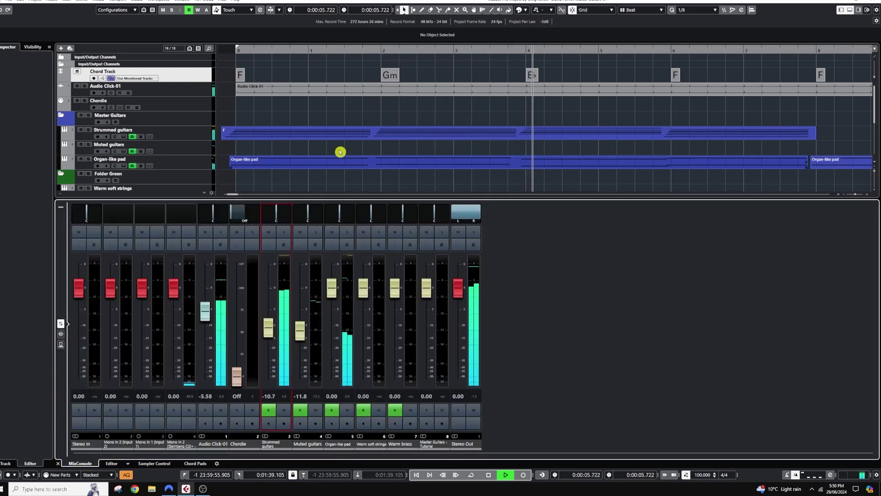
# Open the Strummed guitars part in the note editor during playback, stop it and return to just before bar 0
pyautogui.click(351, 117)
pyautogui.moveTo(351, 116); pyautogui.dragTo(678, 138)
pyautogui.doubleClick(678, 139)
pyautogui.click(680, 157)
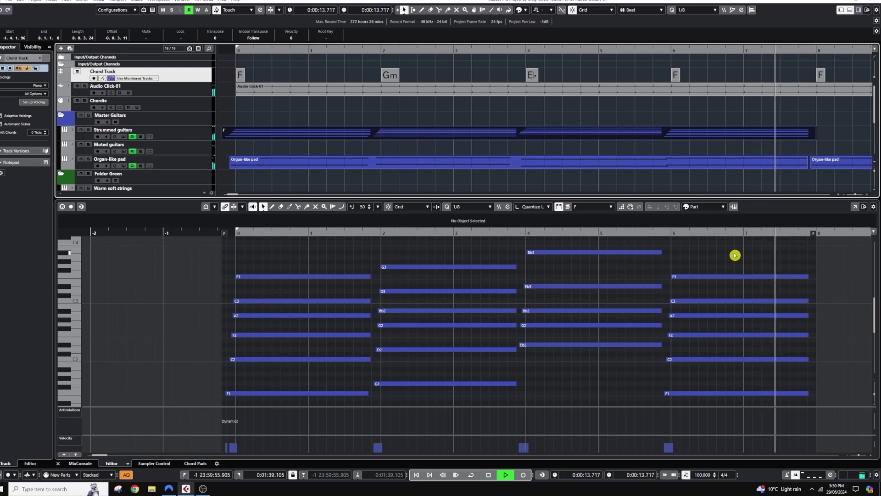
pyautogui.press('space')
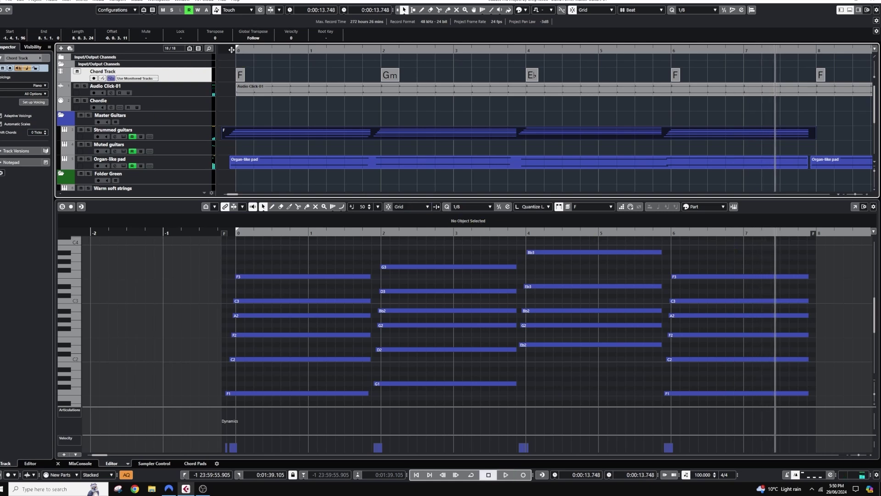
pyautogui.press('Home')
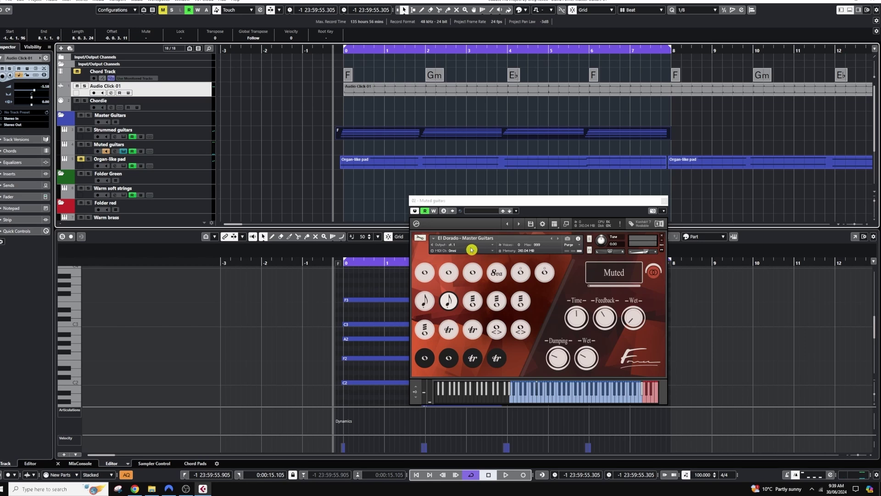
# Switch the Muted guitars instrument to its first short-note articulation, return to the second and audition it
pyautogui.click(427, 302)
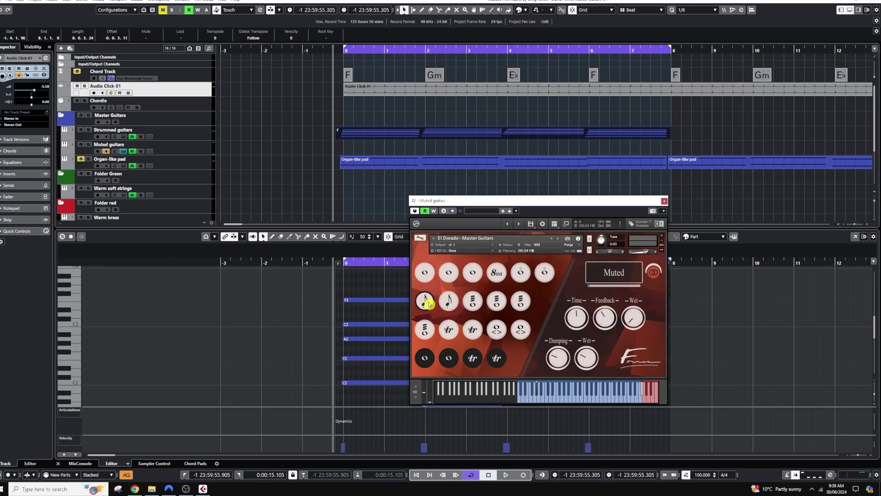
pyautogui.click(447, 301)
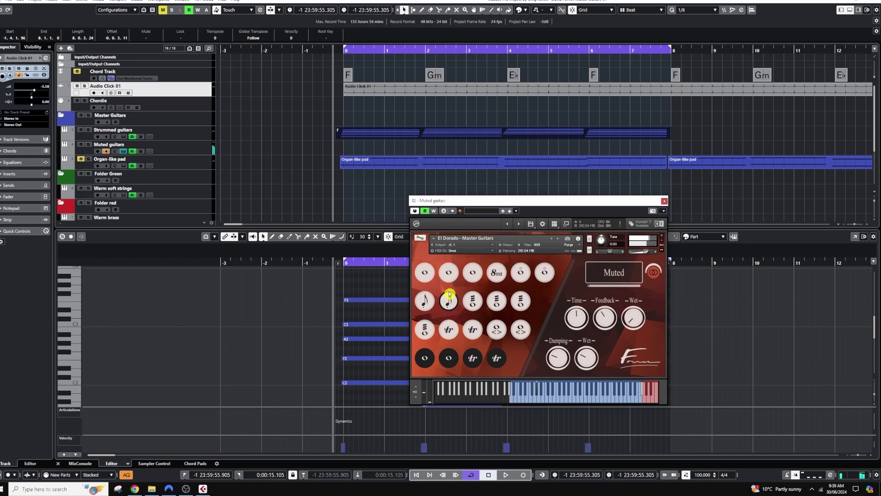
pyautogui.click(345, 67)
# Expand Kontakt to its full view, show the multi script slots and load the factory Harmonize preset Chord - Tonal into the first slot
pyautogui.moveTo(569, 202); pyautogui.dragTo(562, 194)
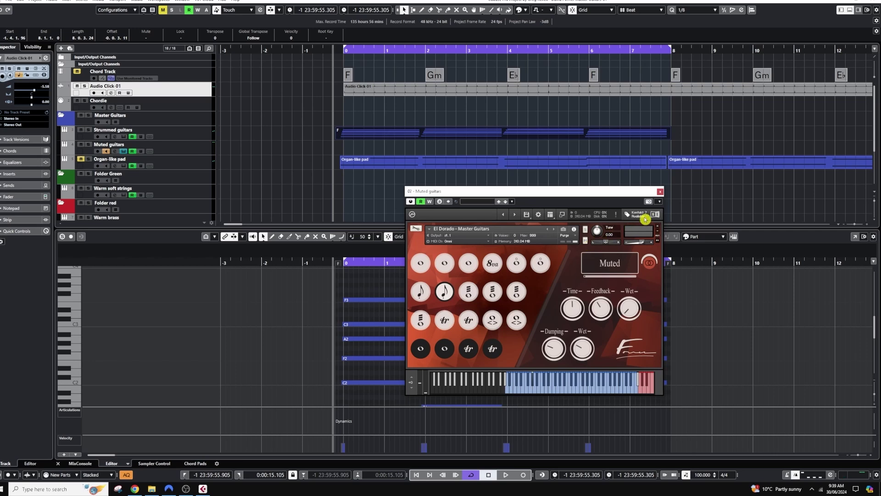
pyautogui.click(563, 215)
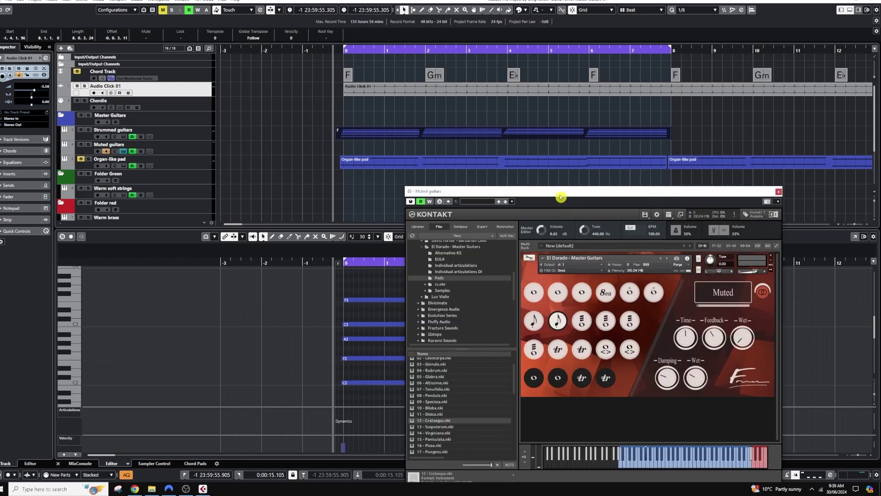
pyautogui.moveTo(561, 196); pyautogui.dragTo(517, 167)
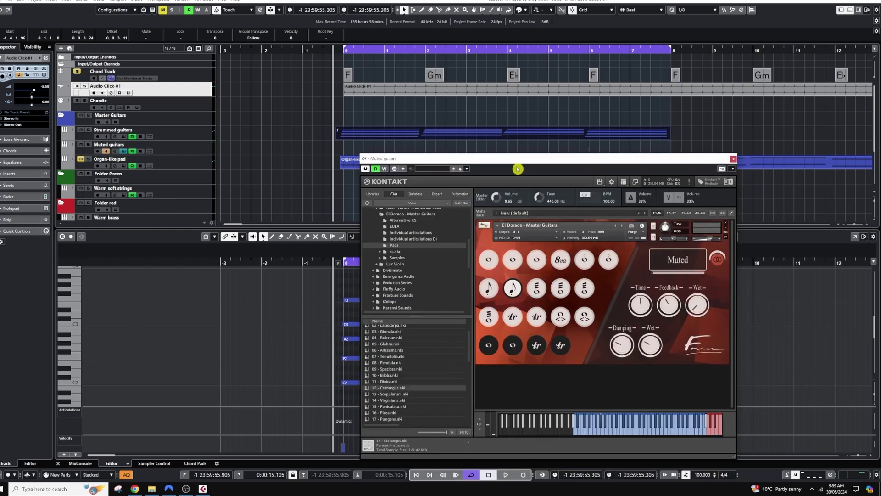
pyautogui.click(713, 215)
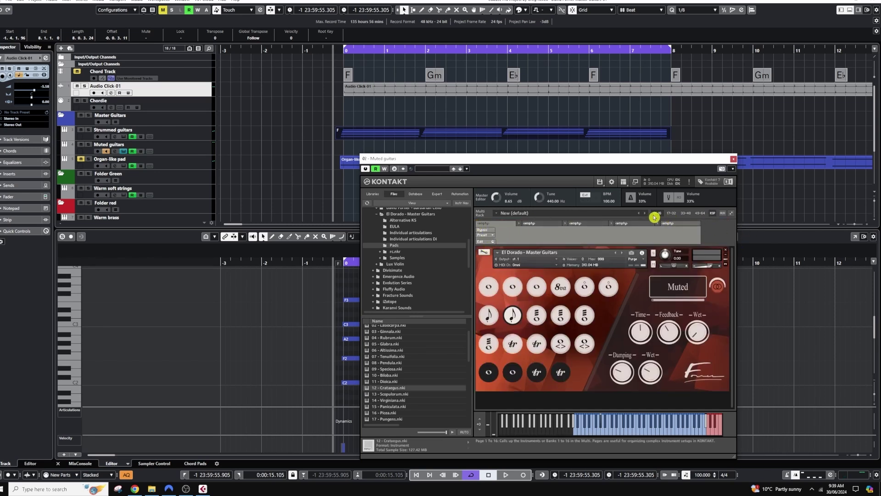
pyautogui.click(486, 235)
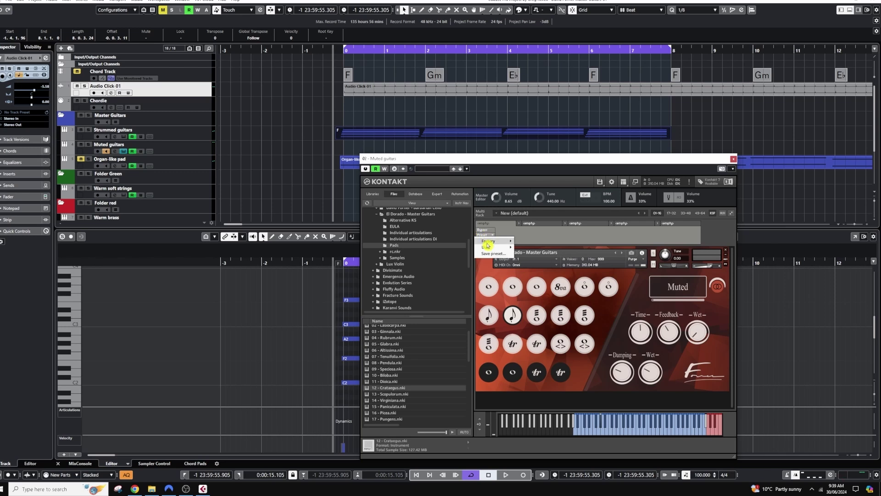
pyautogui.moveTo(487, 243)
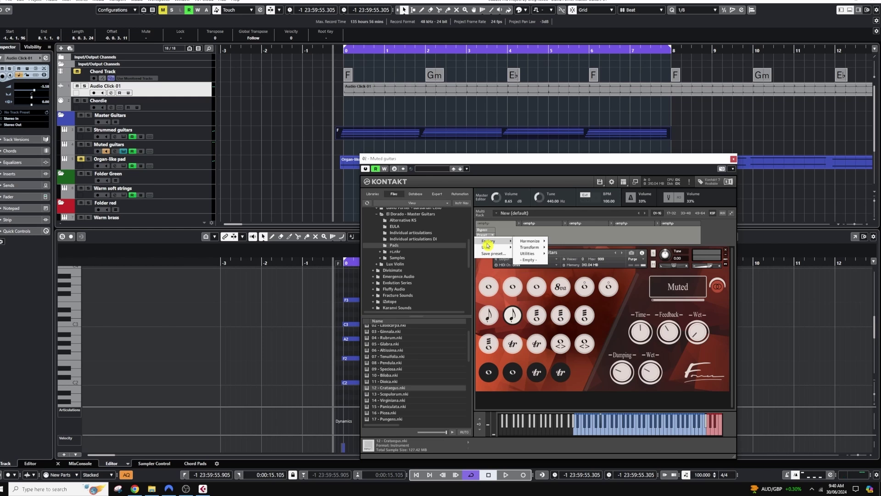
pyautogui.moveTo(535, 247)
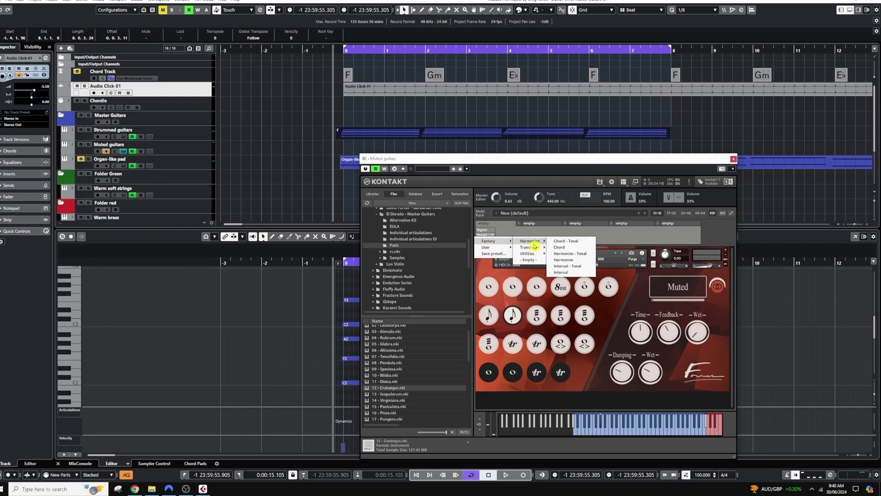
pyautogui.click(575, 241)
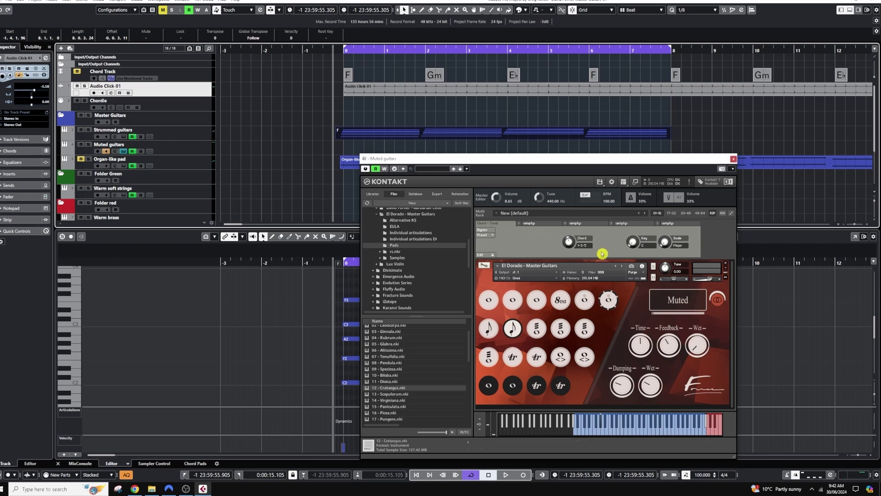
# Play the progression with the chord script active, stop it and set the script's Key to D#
pyautogui.press('space')
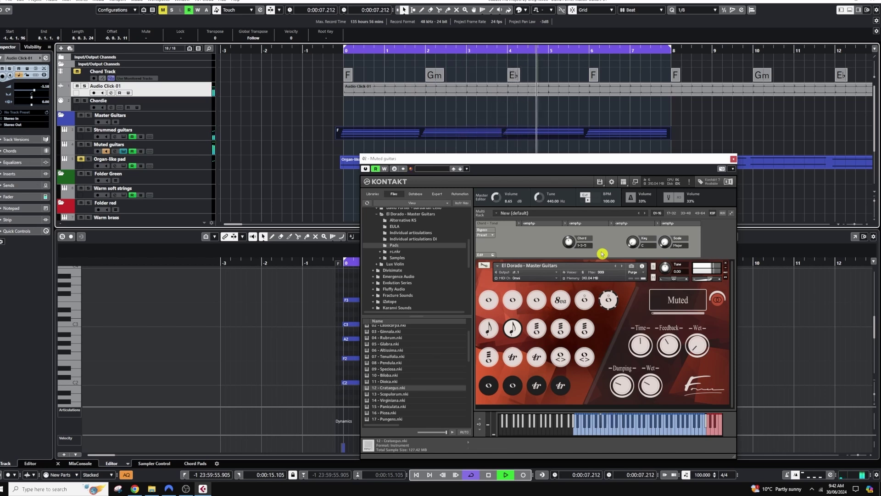
pyautogui.press('space')
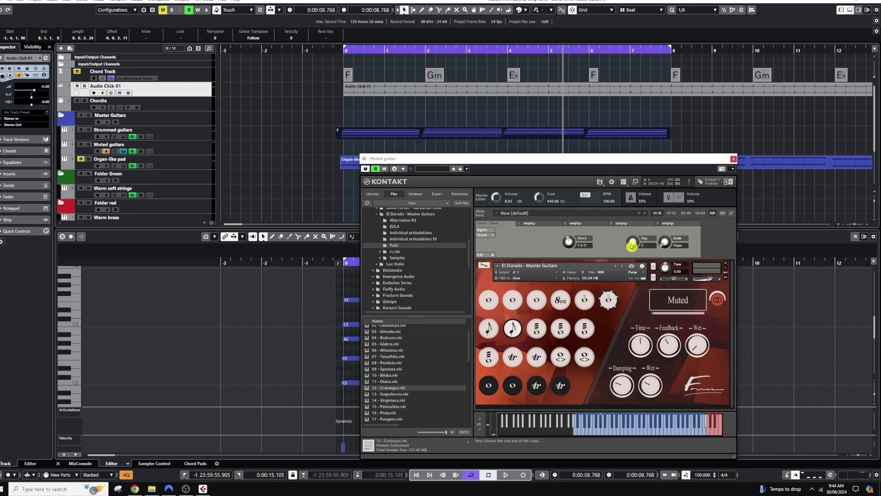
pyautogui.moveTo(631, 245); pyautogui.dragTo(636, 213)
pyautogui.moveTo(634, 216); pyautogui.dragTo(627, 222)
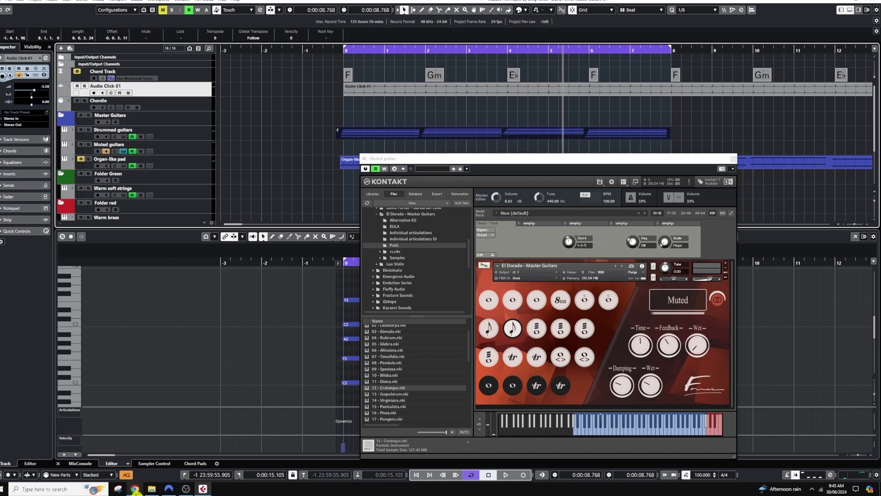
# Switch to Chrome to check the key signature chart for E flat major, and return to Cubase
pyautogui.moveTo(136, 490)
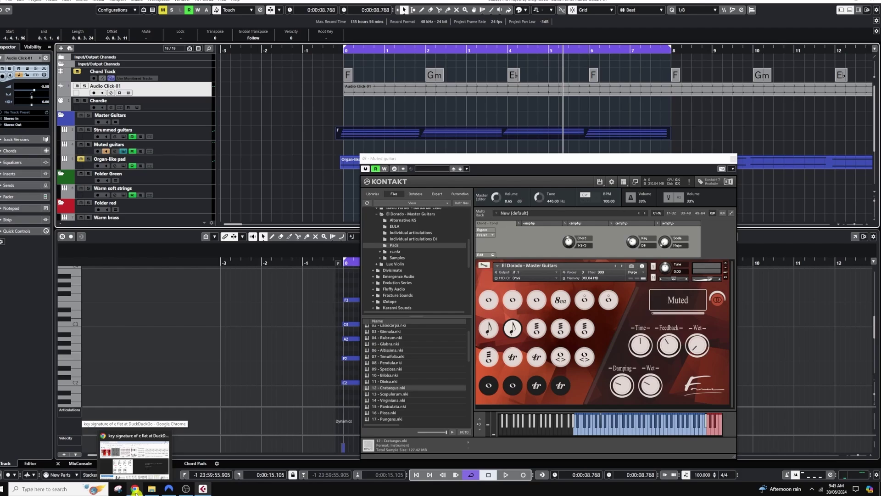
pyautogui.click(136, 490)
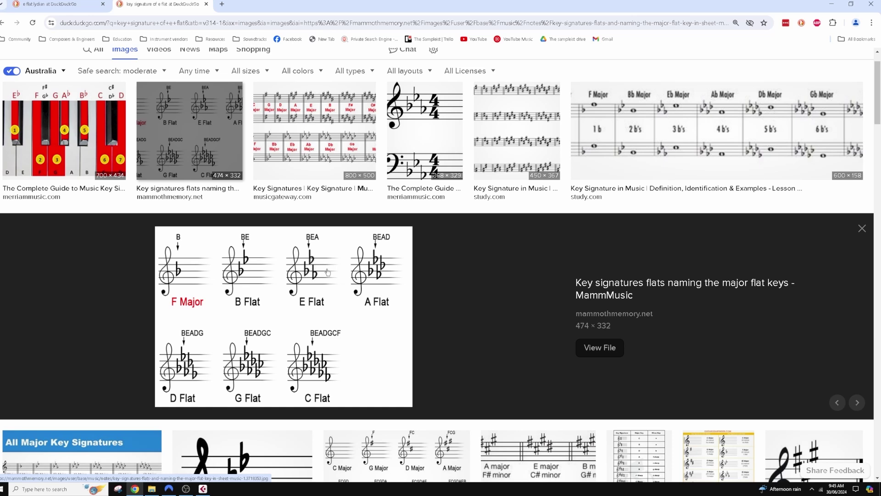
pyautogui.click(831, 4)
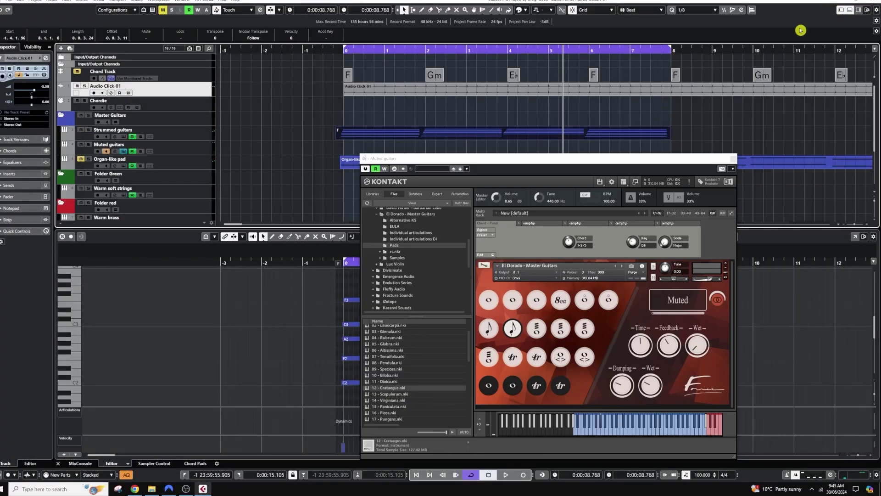
# Select the first F chord event and set the chord script's Scale to Lydian
pyautogui.click(351, 76)
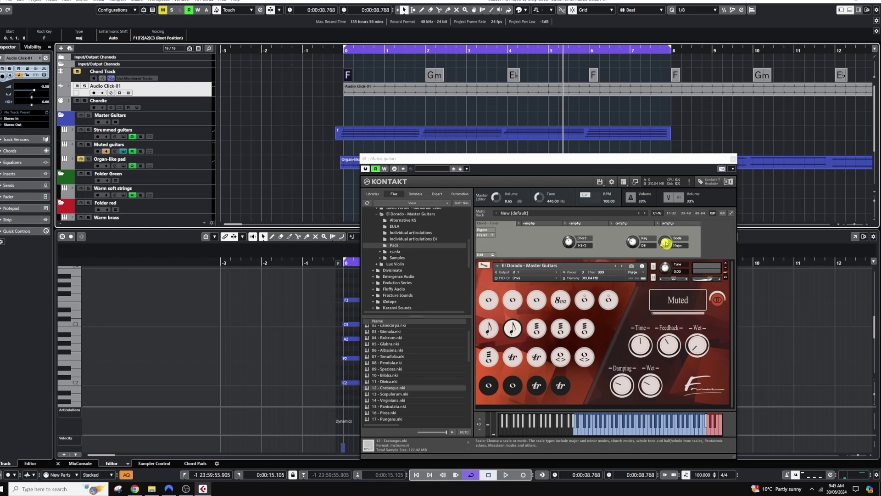
pyautogui.moveTo(663, 245); pyautogui.dragTo(662, 224)
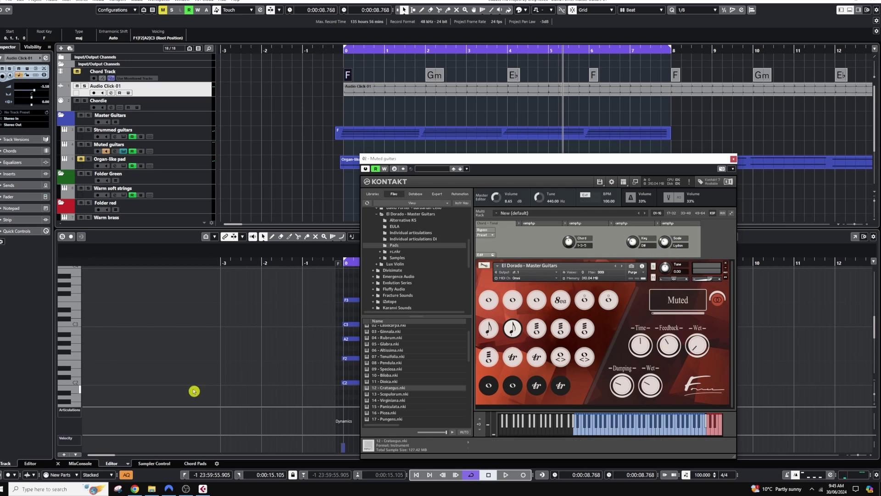
# Switch to Chrome to read the notes of the E-flat Lydian mode chart, and return to Cubase
pyautogui.click(134, 488)
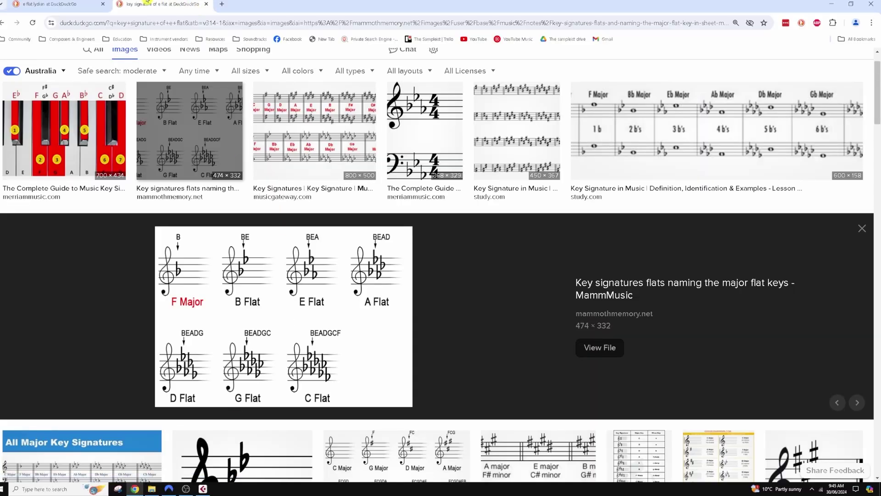
pyautogui.click(71, 7)
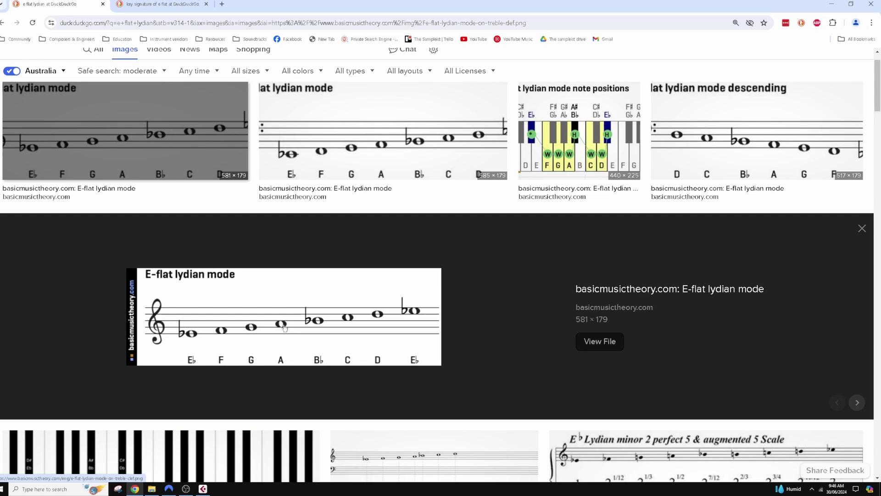
pyautogui.click(831, 4)
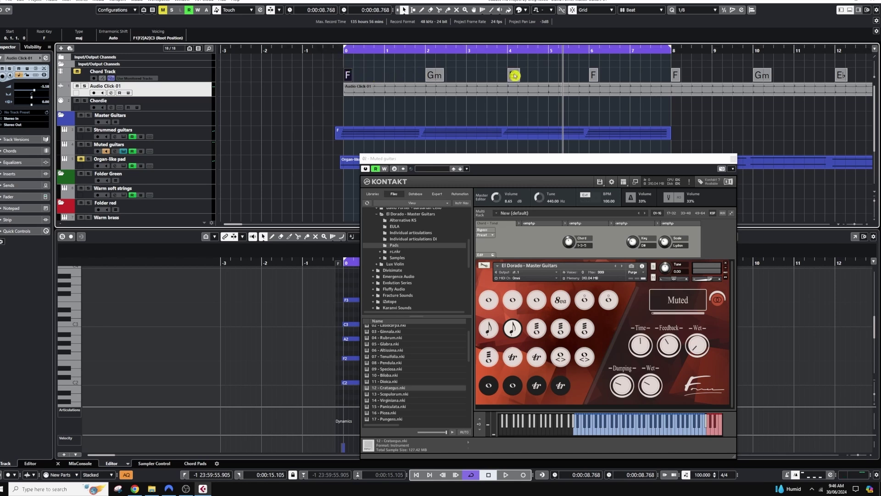
# Try to record the muted guitar pattern over the progression, starting from just before bar 0
pyautogui.click(514, 75)
pyautogui.click(343, 54)
pyautogui.click(342, 53)
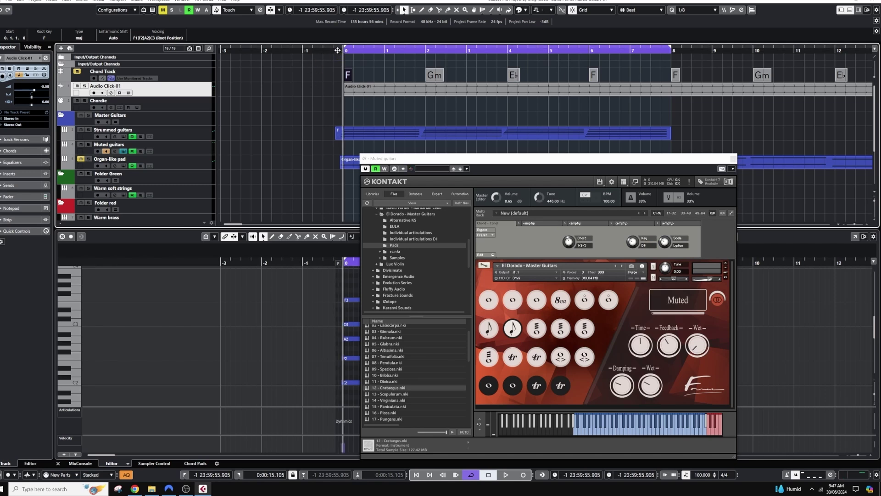
pyautogui.press('KP_Multiply')
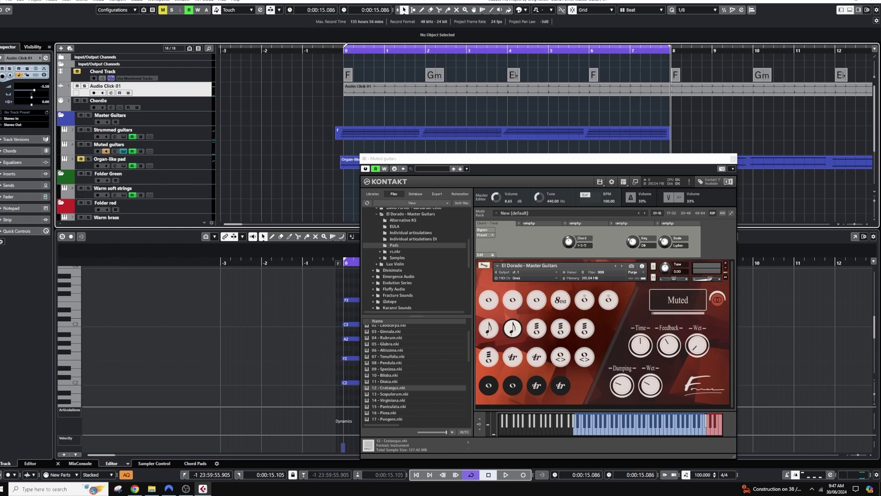
# Return to just before bar 0, arm the Muted guitars track and record the repeated muted pattern up to bar 8
pyautogui.click(342, 49)
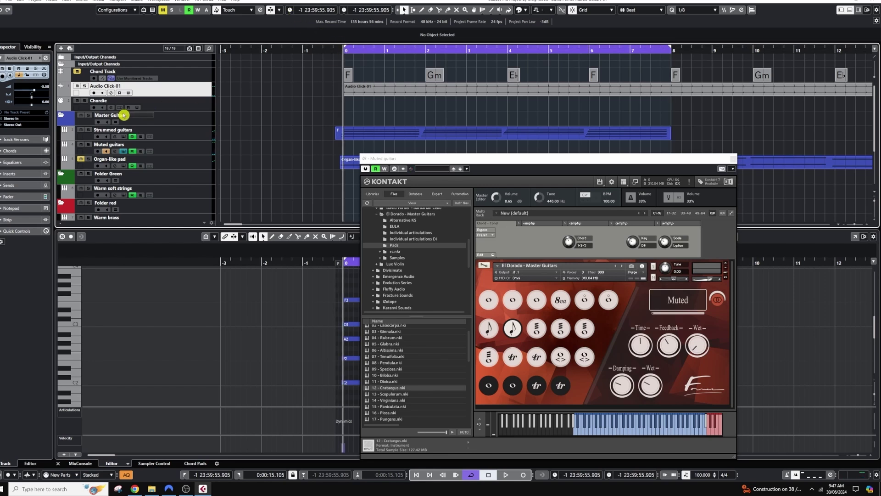
pyautogui.click(98, 151)
pyautogui.press('KP_Multiply')
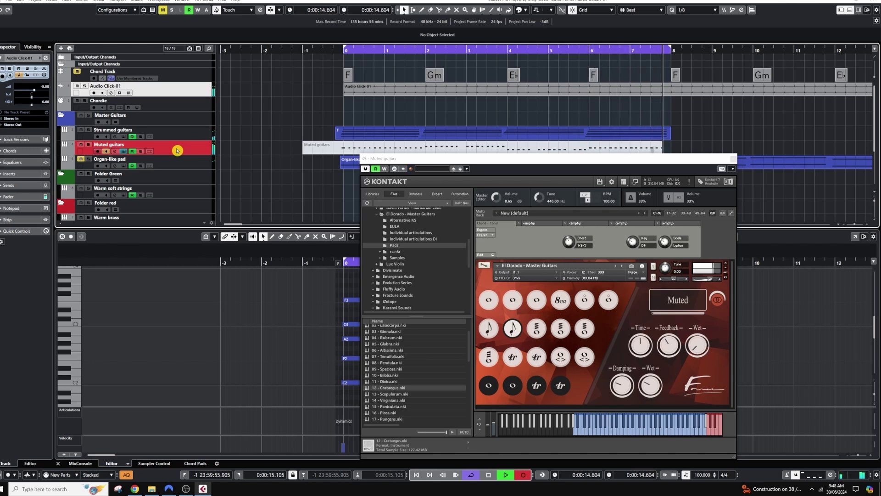
pyautogui.press('space')
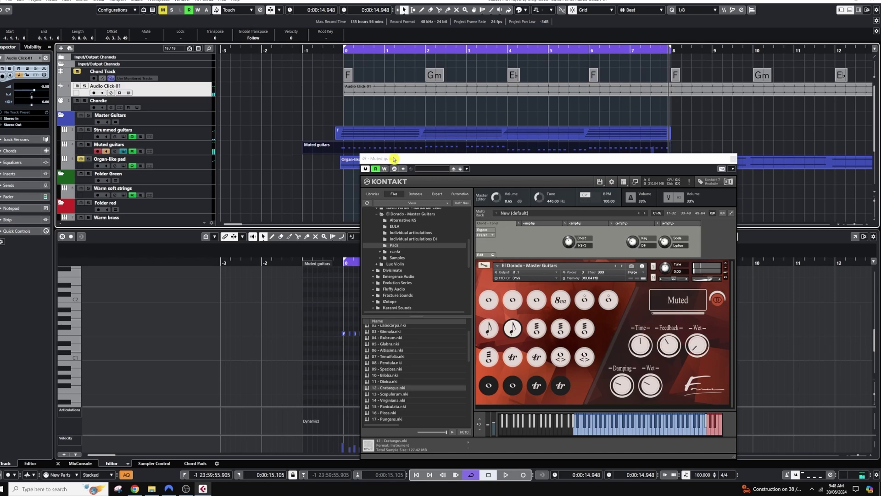
# Move the Kontakt window clear of the note editor and shift the recorded Muted guitars part's first F1 note to start exactly at bar 0
pyautogui.click(395, 151)
pyautogui.moveTo(393, 161); pyautogui.dragTo(613, 188)
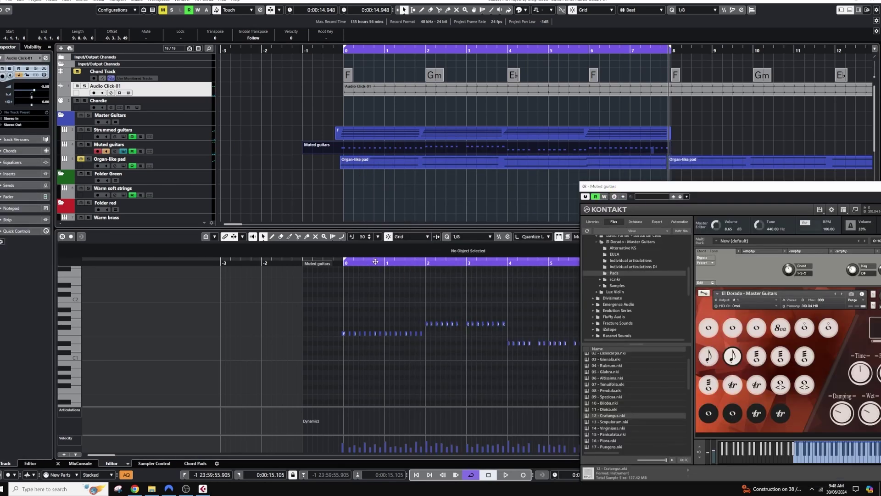
pyautogui.moveTo(375, 261); pyautogui.dragTo(374, 265)
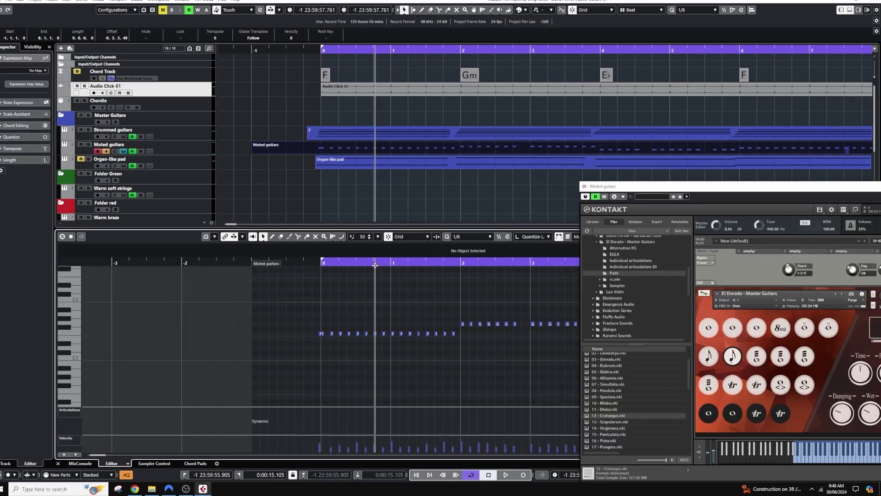
pyautogui.click(315, 334)
pyautogui.moveTo(315, 335); pyautogui.dragTo(320, 335)
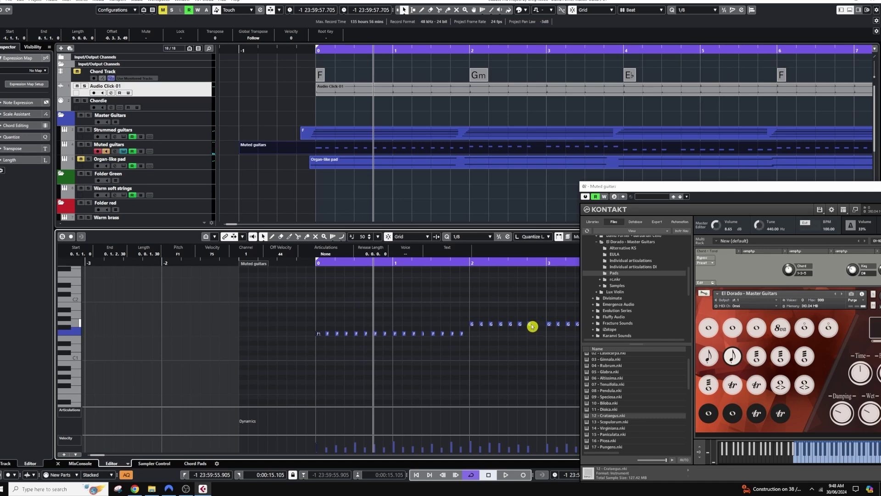
# Shift the G1 note near the end of bar 2 to start at 2.4.3.0 and bring the Kontakt window back into full view
pyautogui.moveTo(530, 325); pyautogui.dragTo(539, 326)
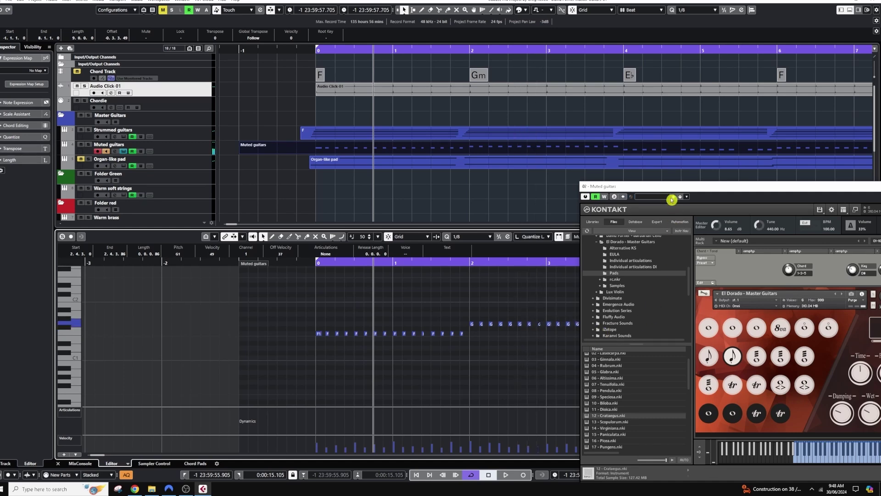
pyautogui.moveTo(673, 192); pyautogui.dragTo(456, 136)
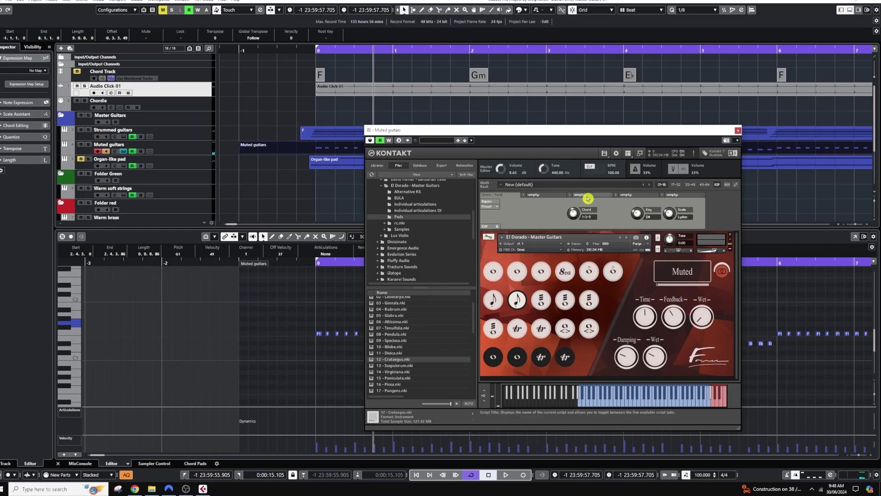
# Play the Muted guitars part from bar 0 to check its timing, close the Kontakt window and return to bar 0
pyautogui.click(315, 51)
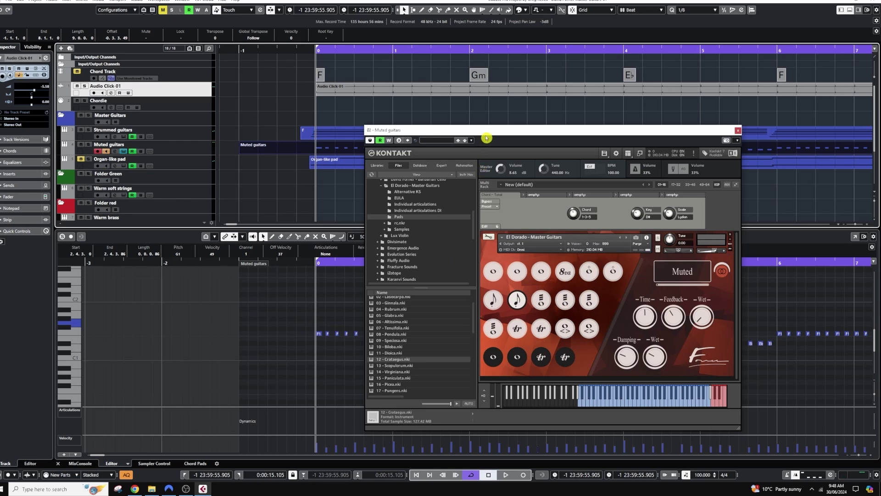
pyautogui.moveTo(487, 139); pyautogui.dragTo(556, 144)
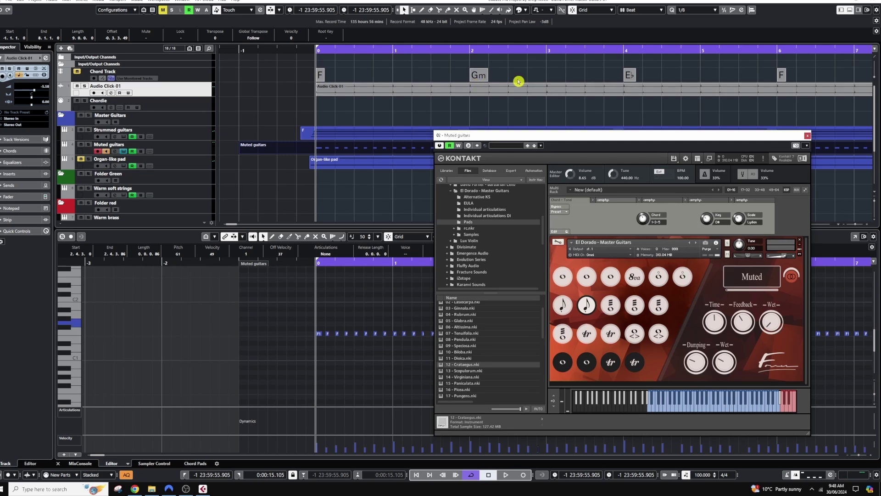
pyautogui.press('space')
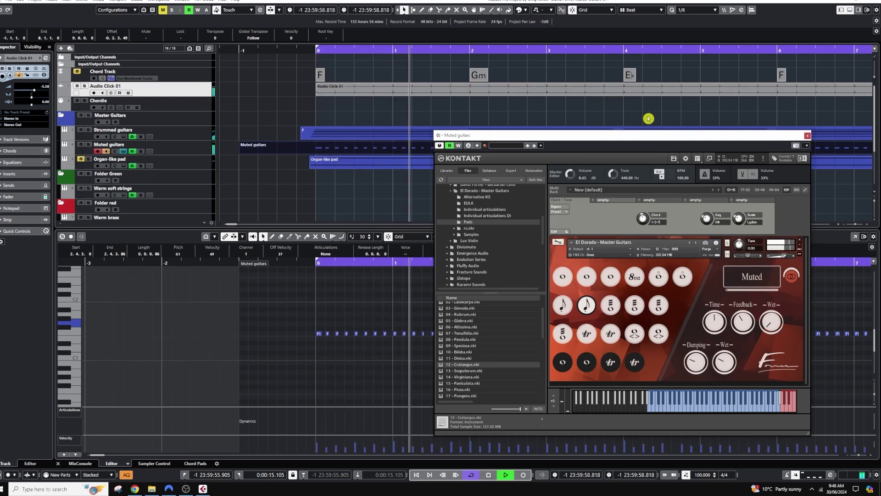
pyautogui.click(807, 136)
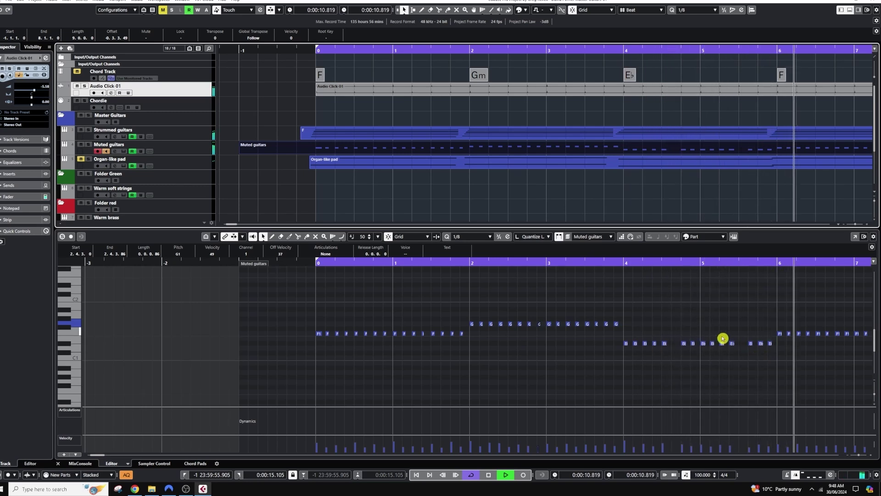
pyautogui.press('space')
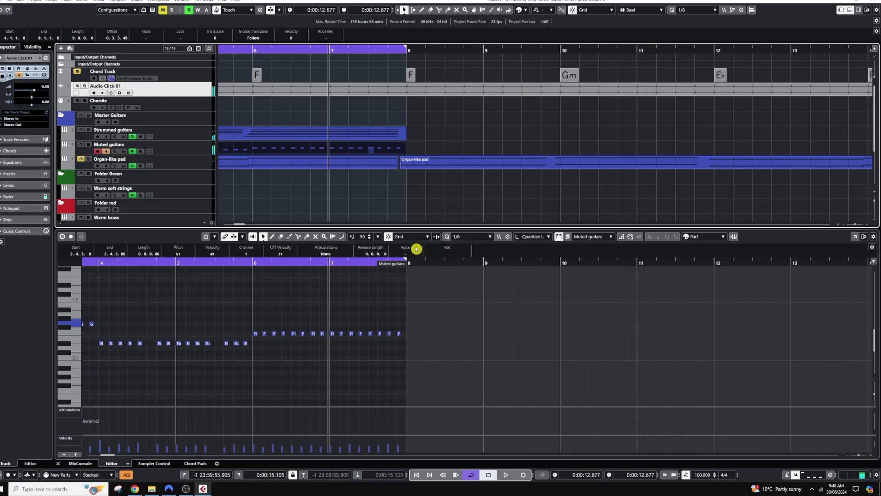
pyautogui.press('Home')
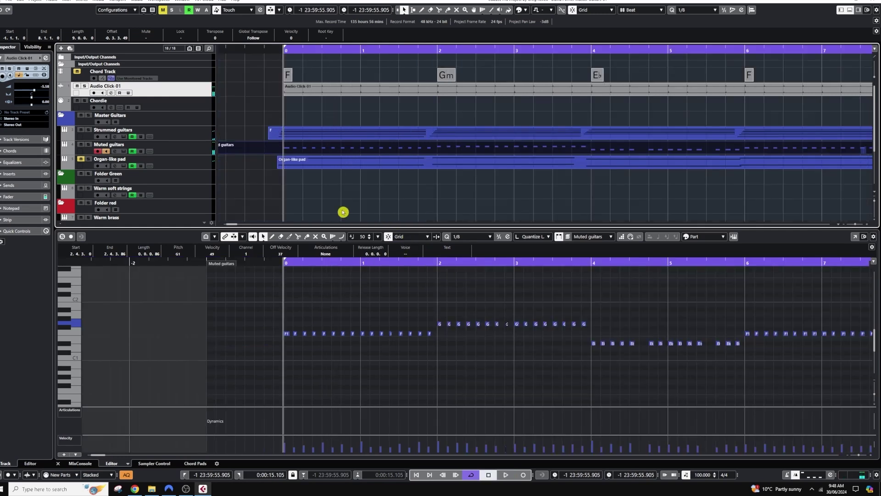
# Reopen Kontakt on the Muted guitars track and load the factory Chord - Tonal multi script with key D# and scale Lydian
pyautogui.click(124, 151)
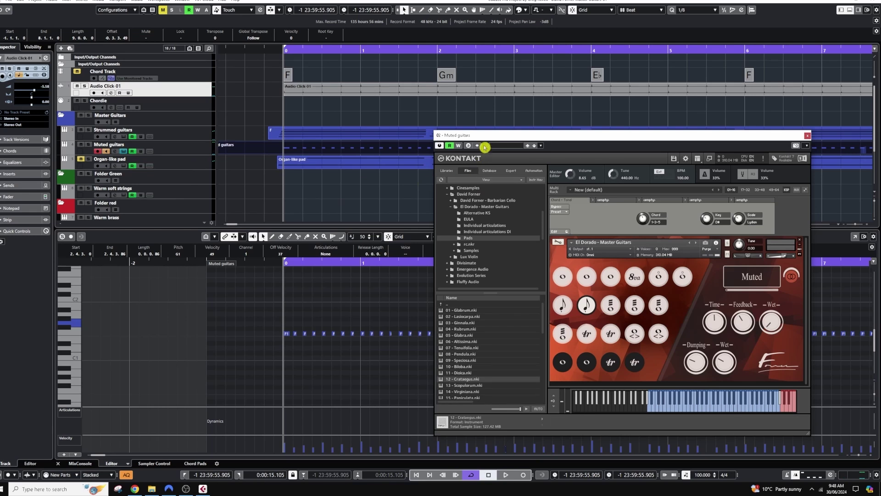
pyautogui.moveTo(487, 138); pyautogui.dragTo(453, 143)
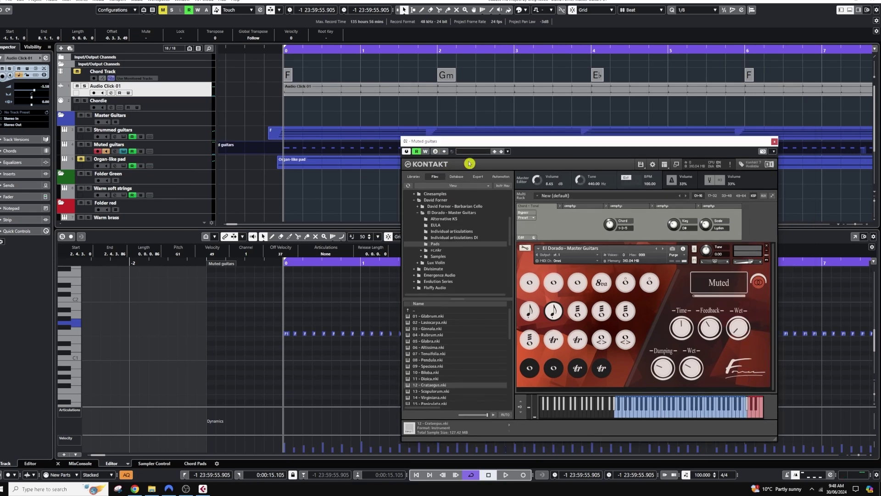
pyautogui.click(754, 197)
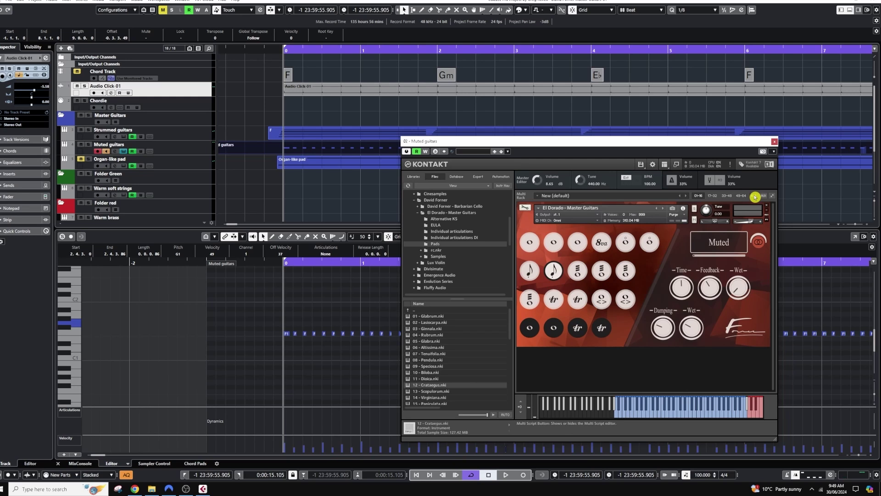
pyautogui.click(754, 197)
pyautogui.click(525, 218)
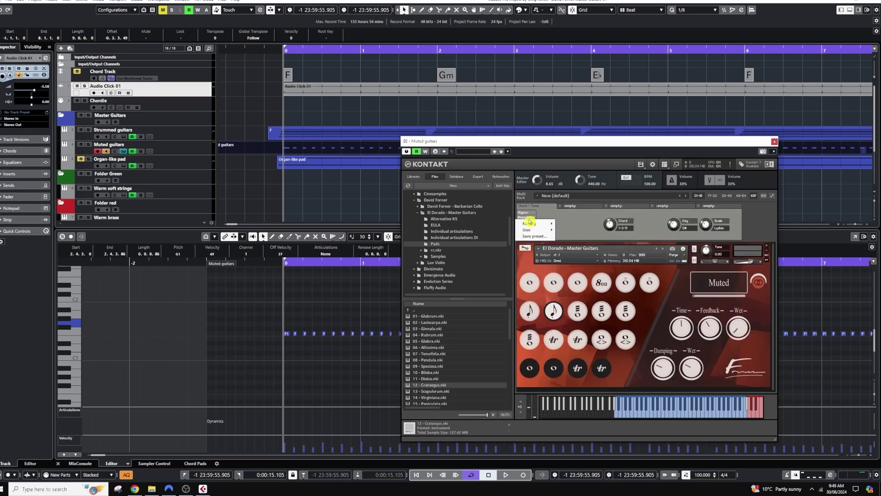
pyautogui.moveTo(529, 224)
pyautogui.moveTo(582, 226)
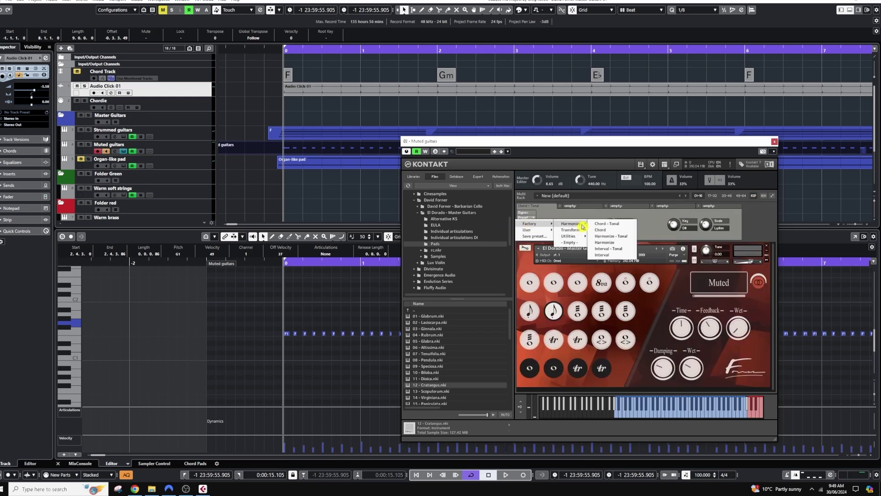
pyautogui.click(612, 224)
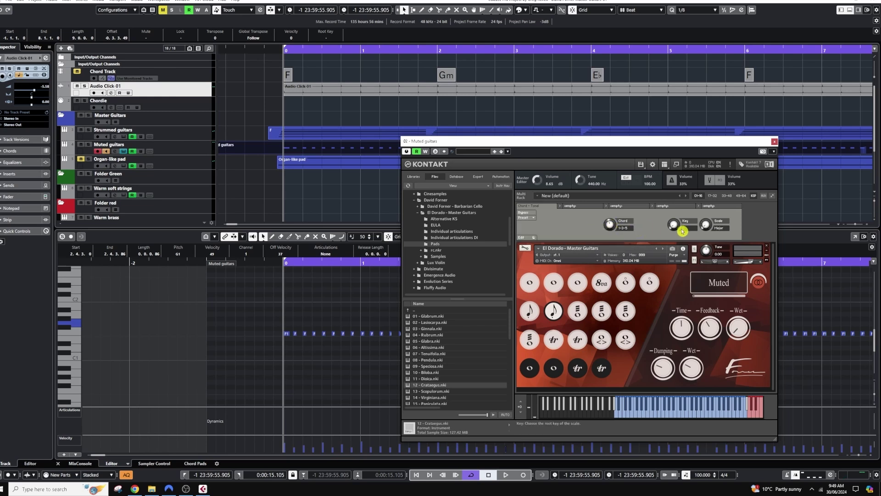
pyautogui.moveTo(673, 225); pyautogui.dragTo(676, 215)
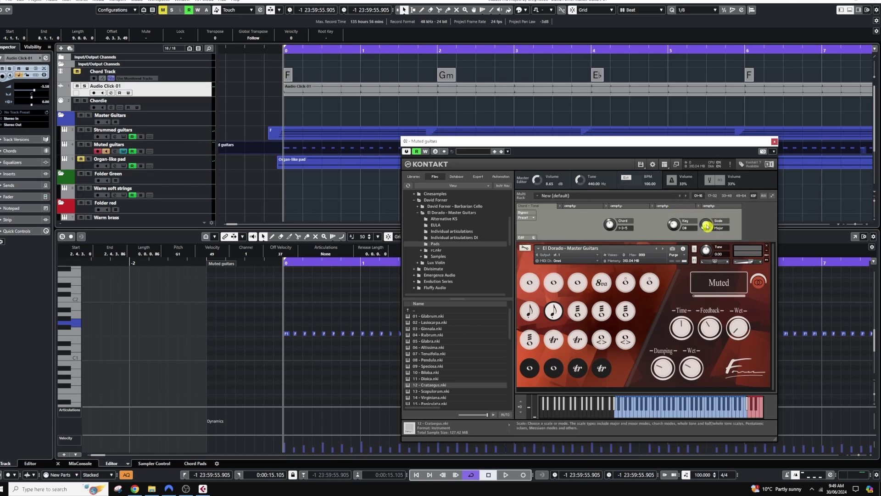
pyautogui.moveTo(706, 226); pyautogui.dragTo(708, 205)
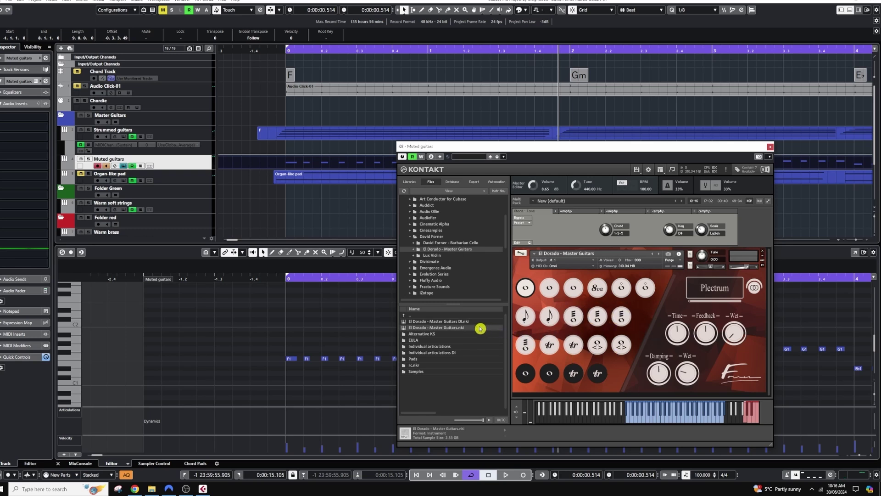
# Load El Dorado - Master Guitars DI.nki in the Muted guitars Kontakt and choose the Muted articulation
pyautogui.click(462, 322)
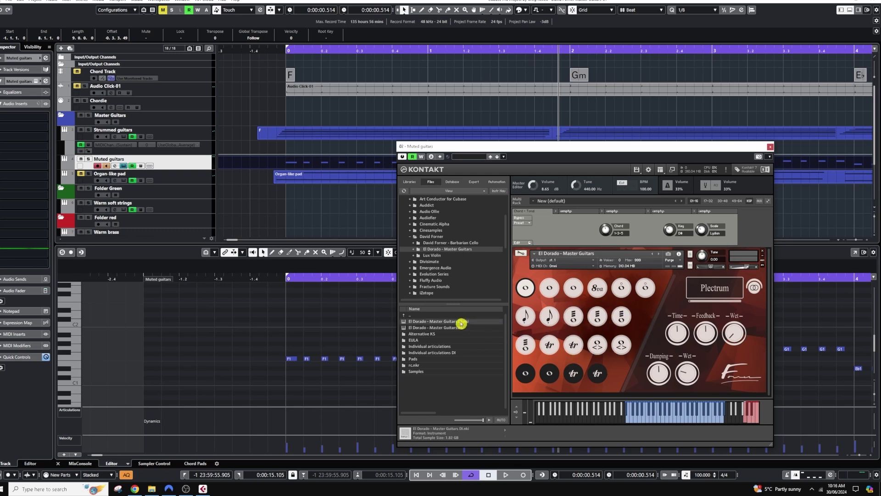
pyautogui.moveTo(569, 311); pyautogui.dragTo(569, 310)
pyautogui.click(550, 316)
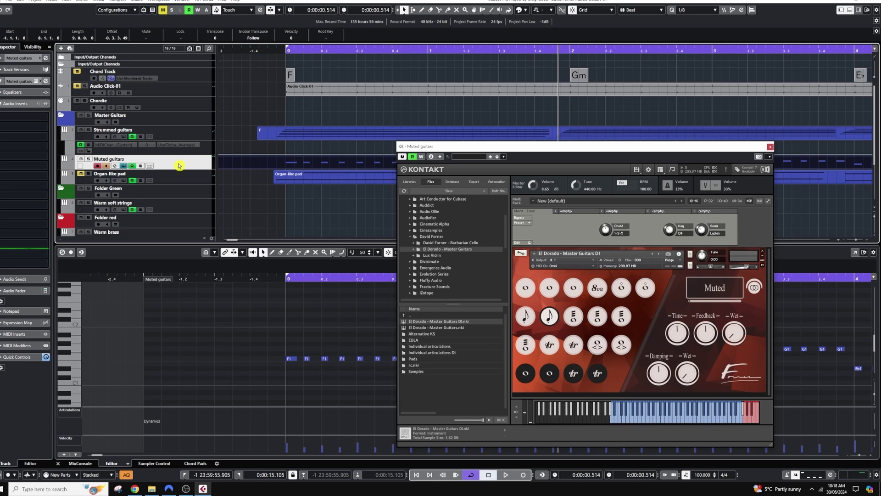
# Add VST Amp Rack as the first audio insert on the Muted guitars track and open its window clear of the Kontakt controls
pyautogui.click(16, 118)
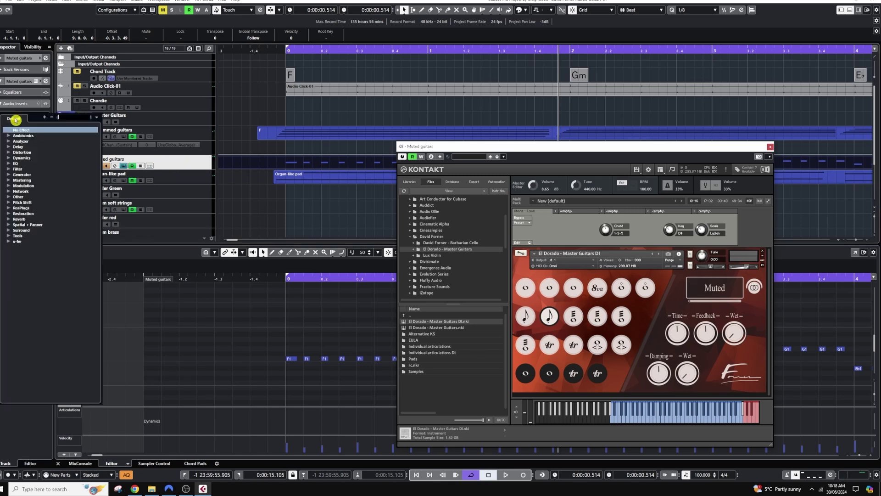
pyautogui.click(69, 118)
pyautogui.write('vst')
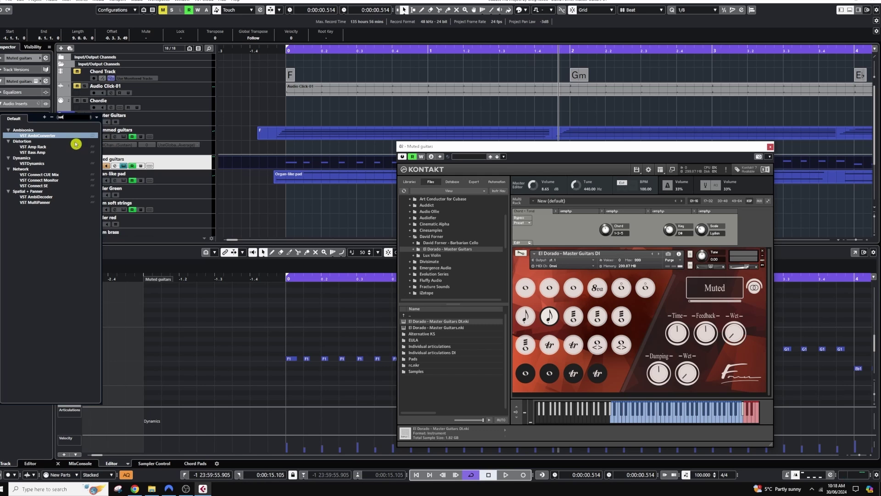
pyautogui.click(38, 147)
pyautogui.click(32, 131)
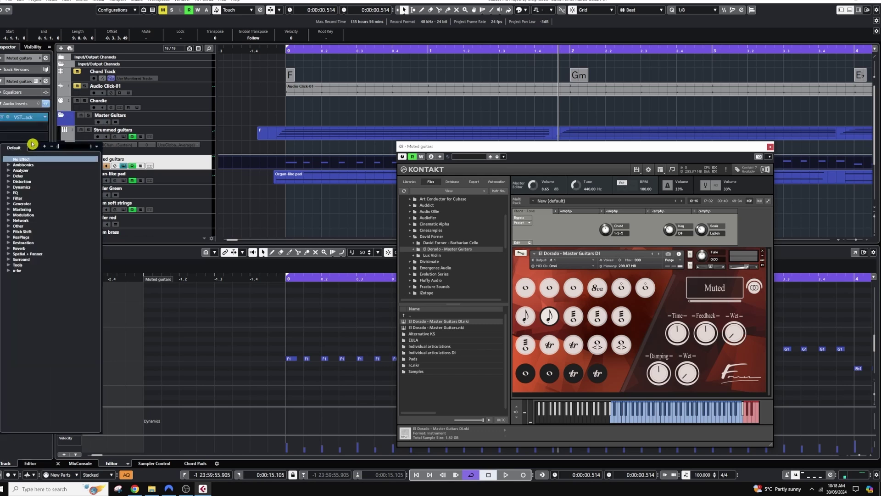
pyautogui.click(7, 119)
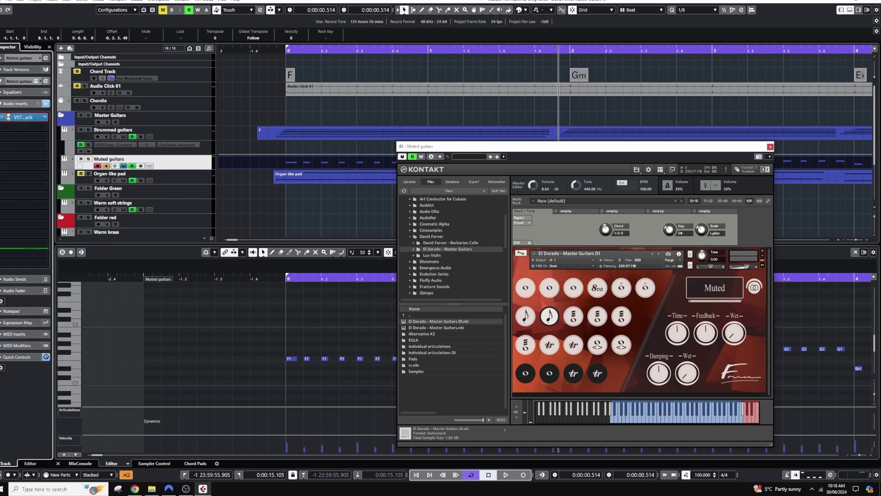
pyautogui.click(9, 117)
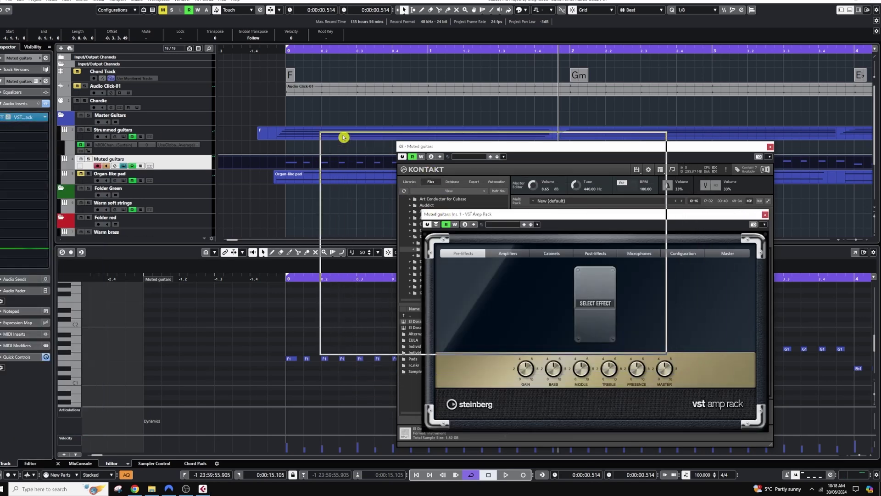
pyautogui.moveTo(344, 137); pyautogui.dragTo(308, 108)
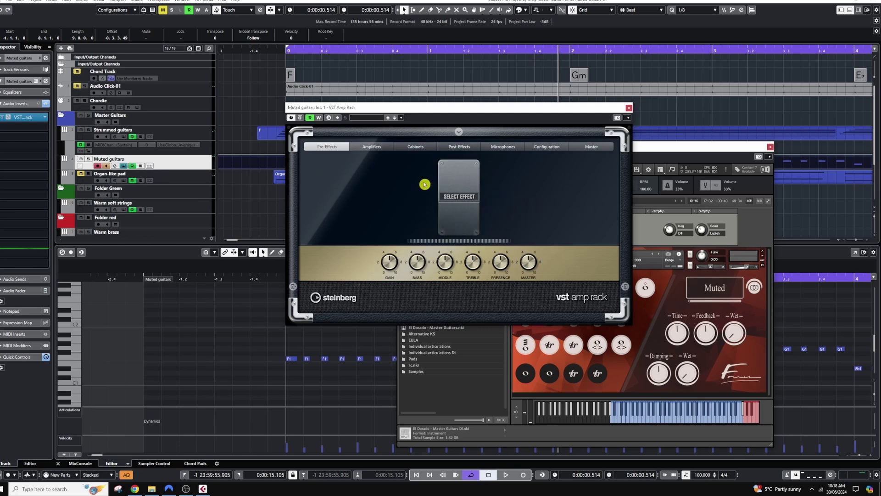
# Try the Crunch preset in VST Amp Rack on the muted guitars
pyautogui.click(369, 120)
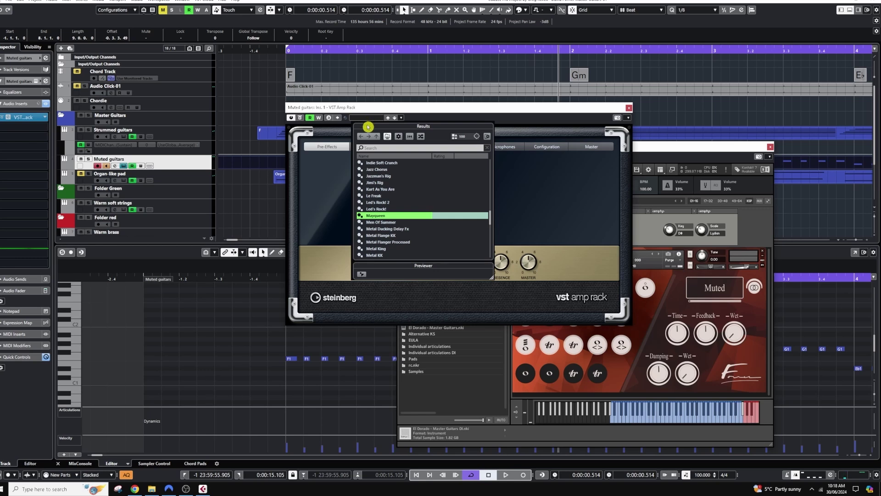
pyautogui.scroll(6, 391, 184)
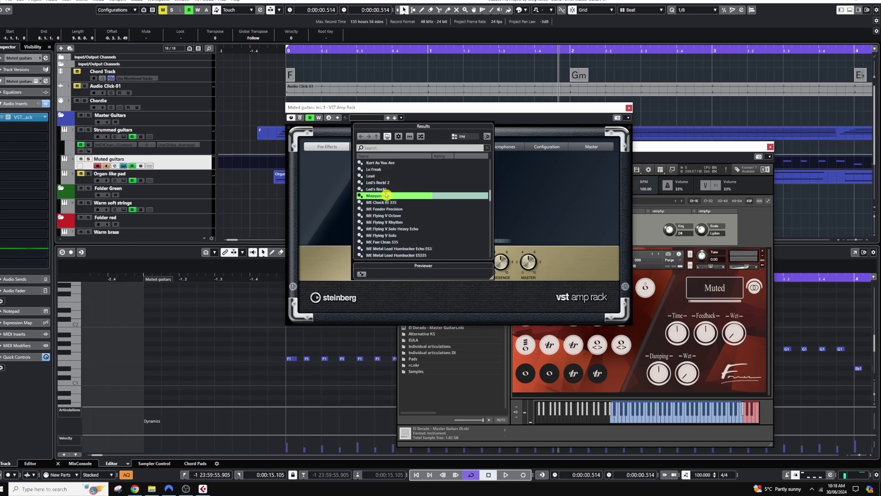
pyautogui.scroll(4, 394, 188)
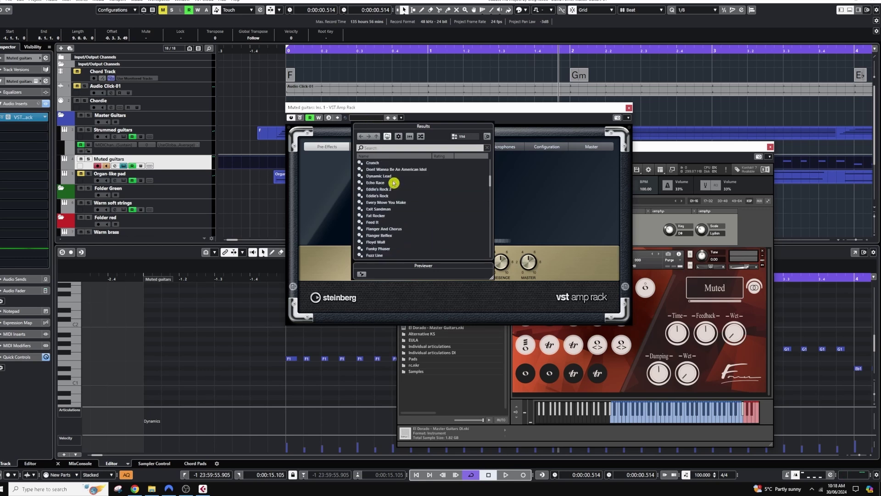
pyautogui.doubleClick(375, 164)
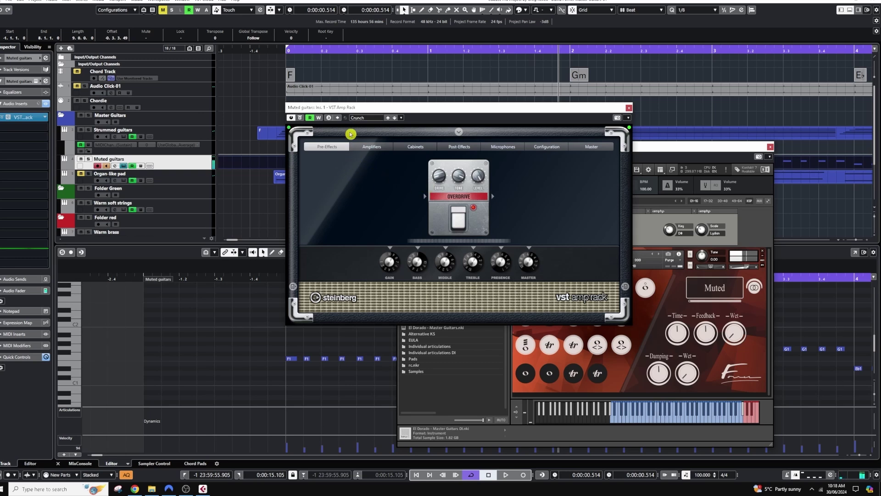
# Try the 60s In London preset in VST Amp Rack on the muted guitars
pyautogui.click(360, 118)
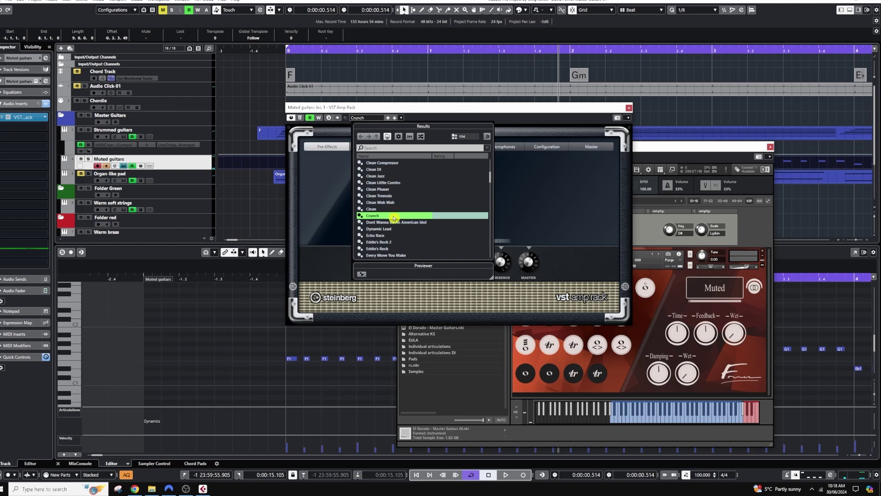
pyautogui.scroll(10, 393, 215)
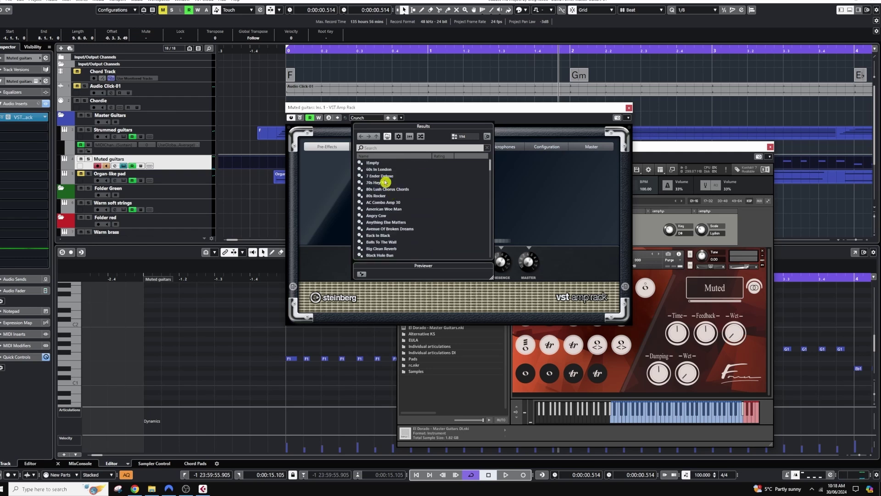
pyautogui.doubleClick(383, 169)
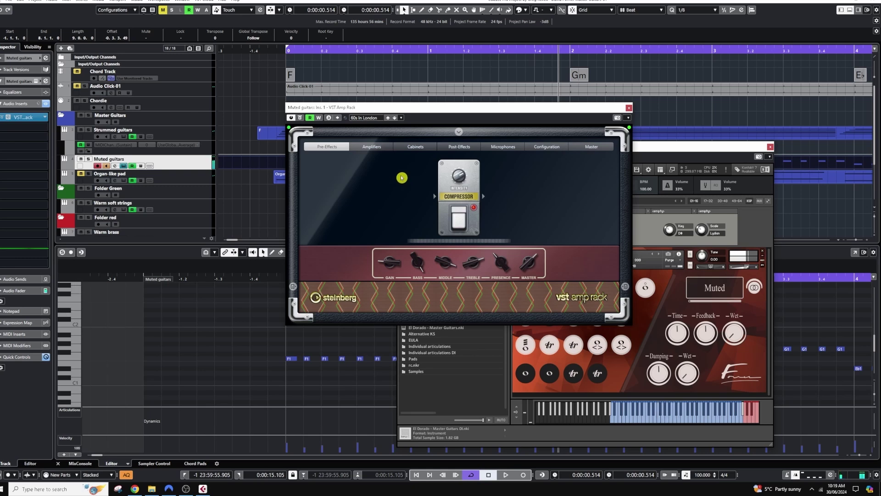
# Load the Classic Rocker preset in VST Amp Rack and move its window off the Kontakt instrument's controls
pyautogui.click(367, 118)
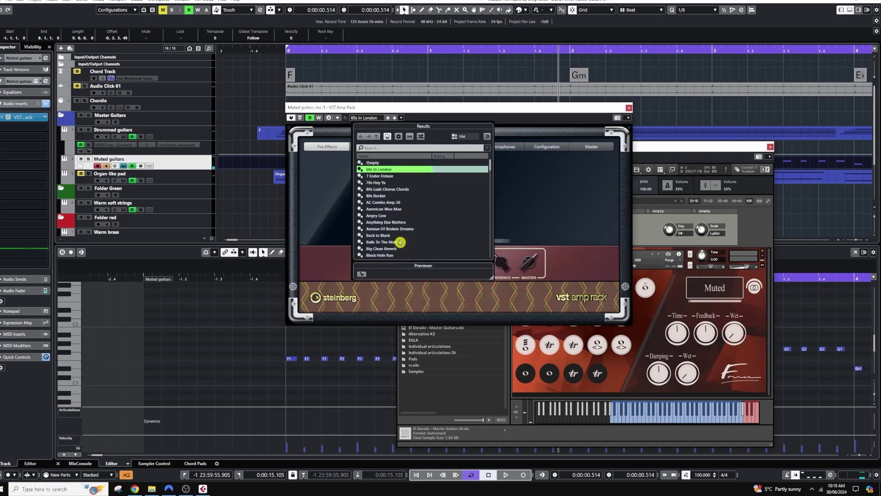
pyautogui.scroll(-3, 403, 224)
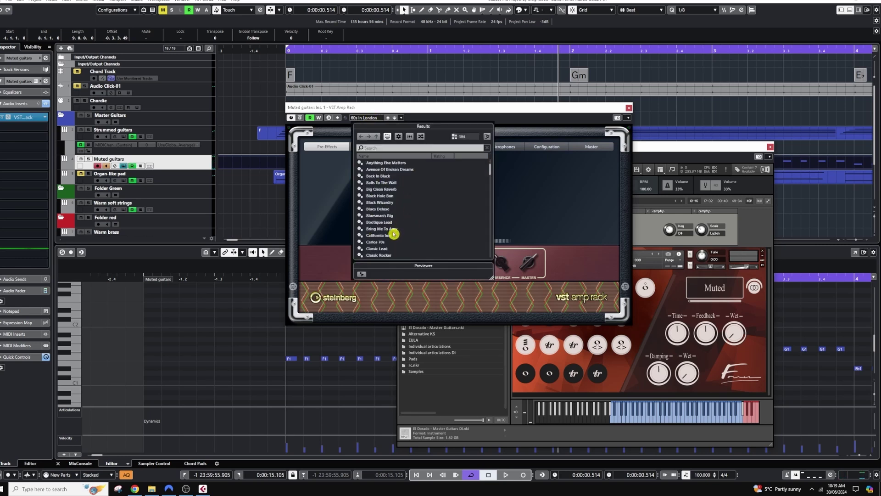
pyautogui.doubleClick(380, 256)
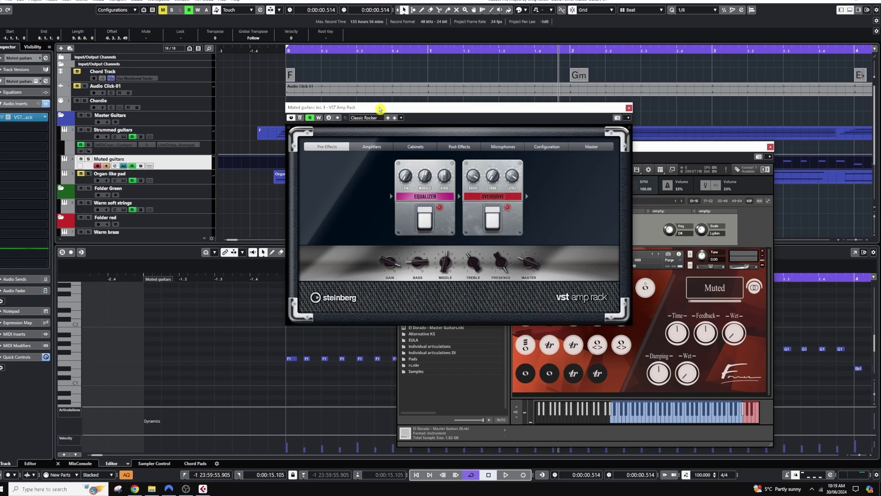
pyautogui.moveTo(376, 107); pyautogui.dragTo(276, 127)
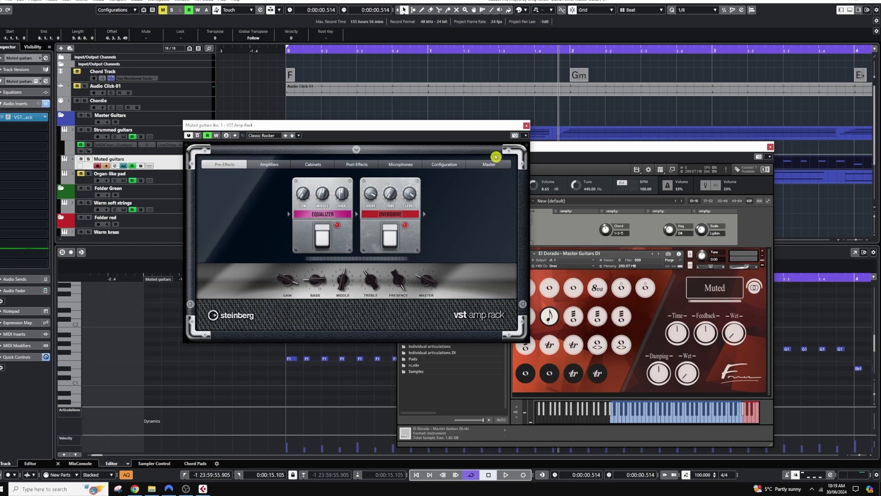
# Return the playhead to just before the first bar and move the Kontakt and VST Amp Rack windows apart
pyautogui.moveTo(488, 128); pyautogui.dragTo(506, 188)
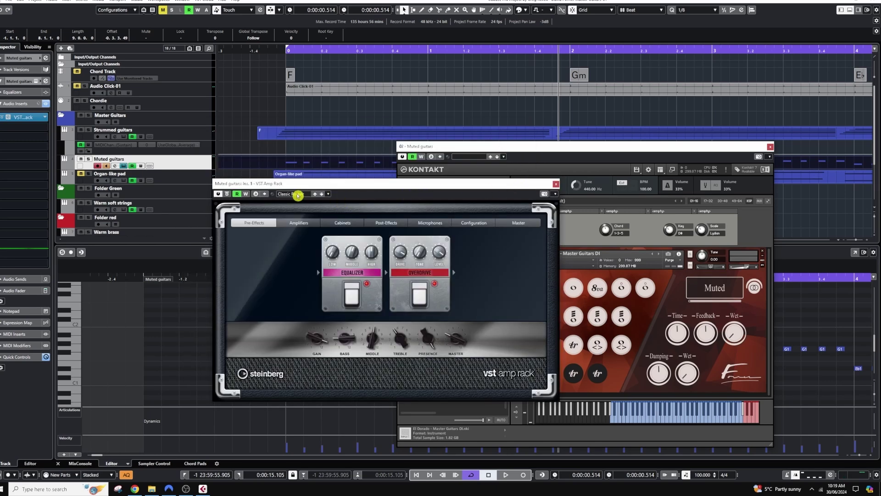
pyautogui.click(277, 50)
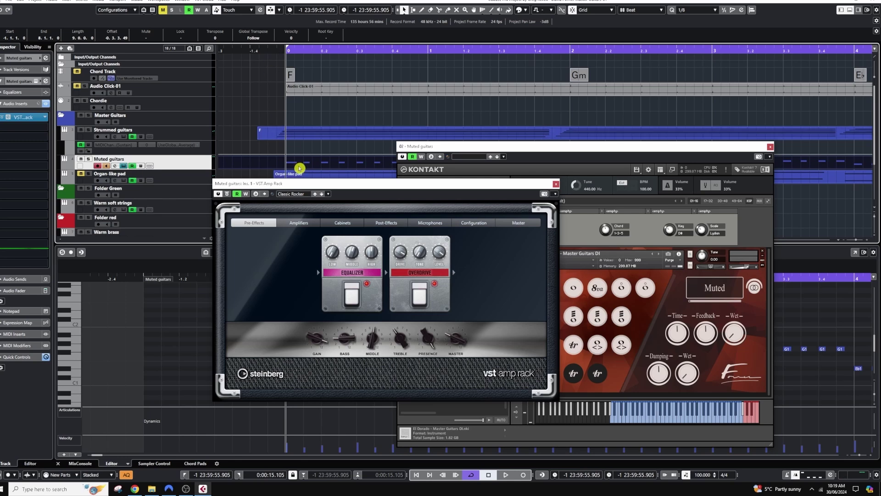
pyautogui.moveTo(308, 183); pyautogui.dragTo(303, 192)
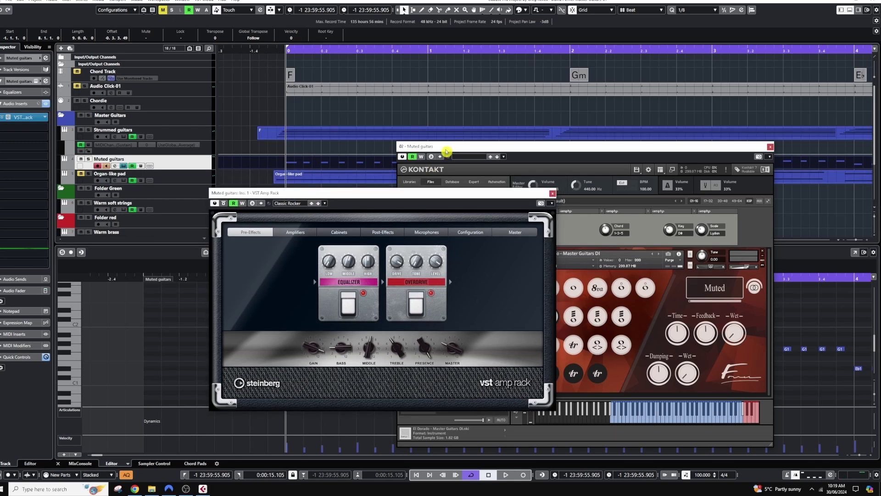
pyautogui.moveTo(399, 150); pyautogui.dragTo(462, 161)
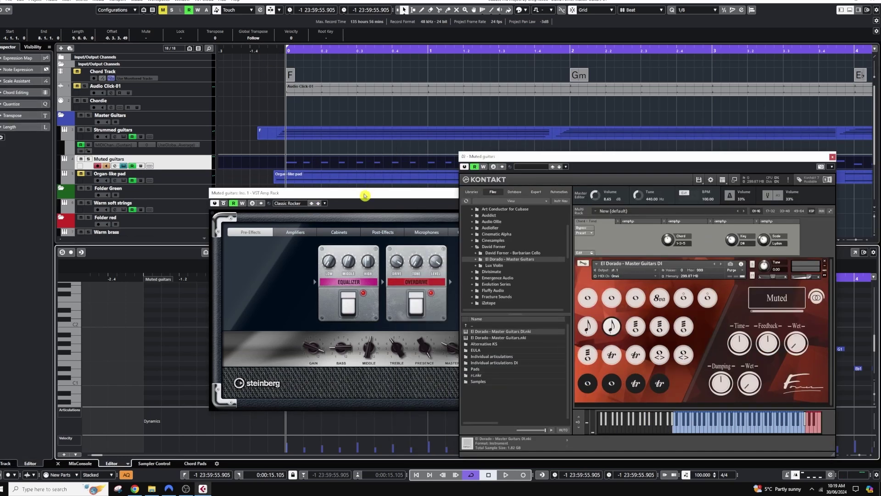
pyautogui.moveTo(364, 195); pyautogui.dragTo(337, 86)
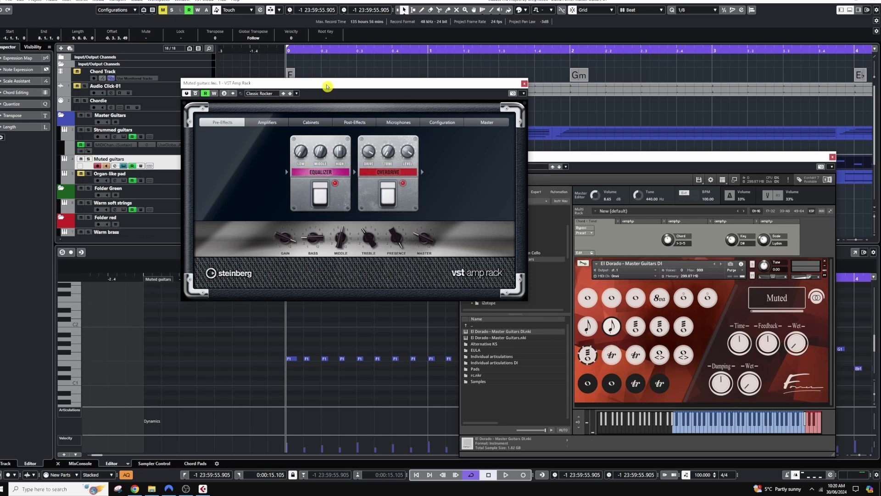
# Play the muted guitars briefly through the Classic Rocker preset with the Kontakt articulation controls in view
pyautogui.moveTo(327, 85); pyautogui.dragTo(339, 140)
pyautogui.press('space')
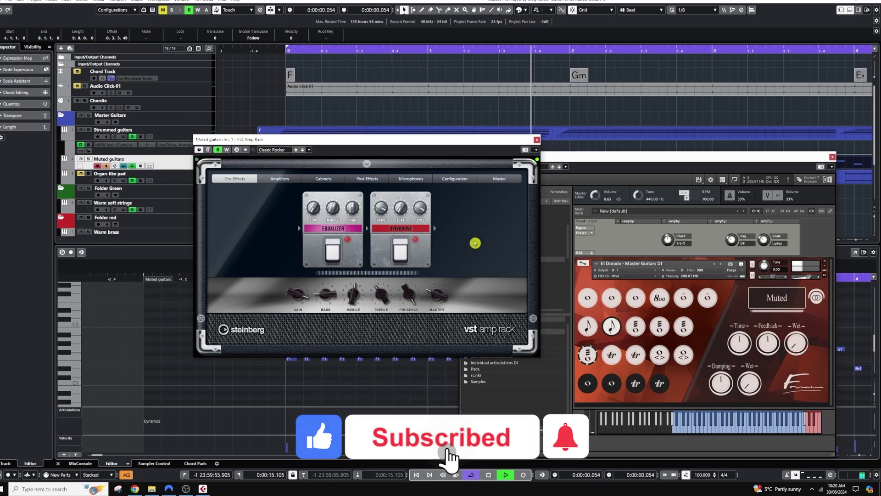
pyautogui.press('space')
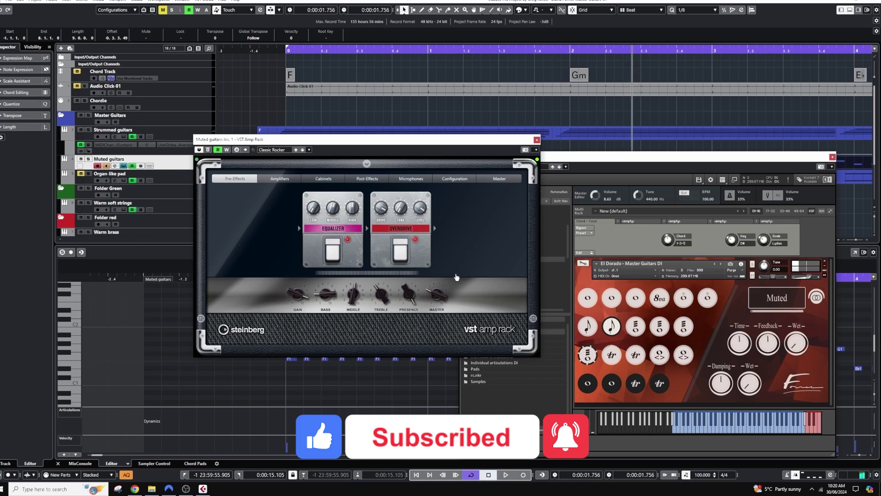
# Switch the VST Amp Rack preset to 60s In London and play the muted guitars through it
pyautogui.click(281, 150)
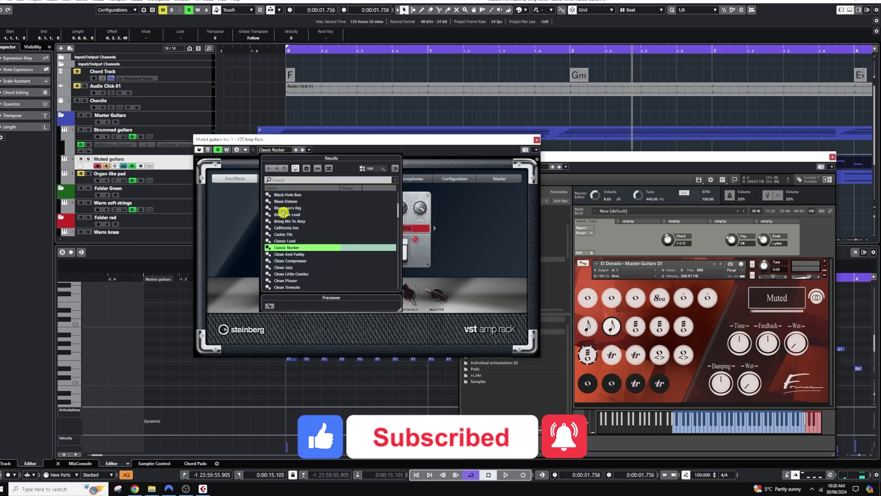
pyautogui.scroll(-1, 291, 205)
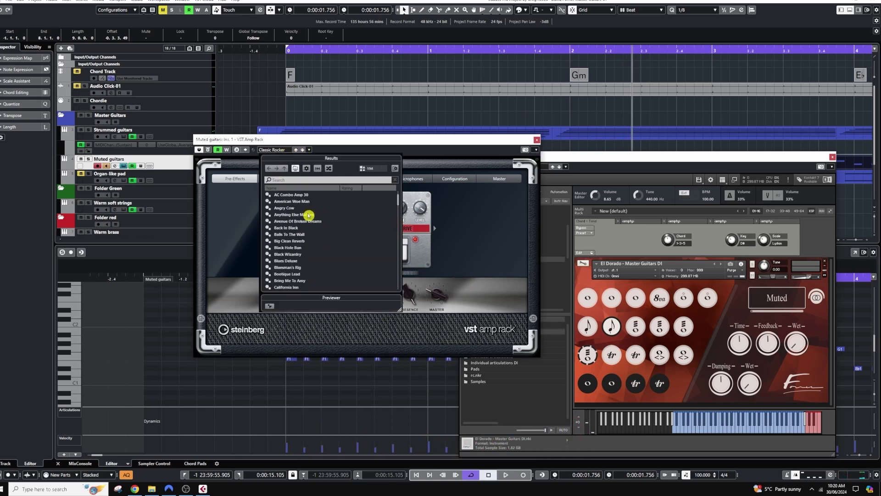
pyautogui.scroll(2, 306, 209)
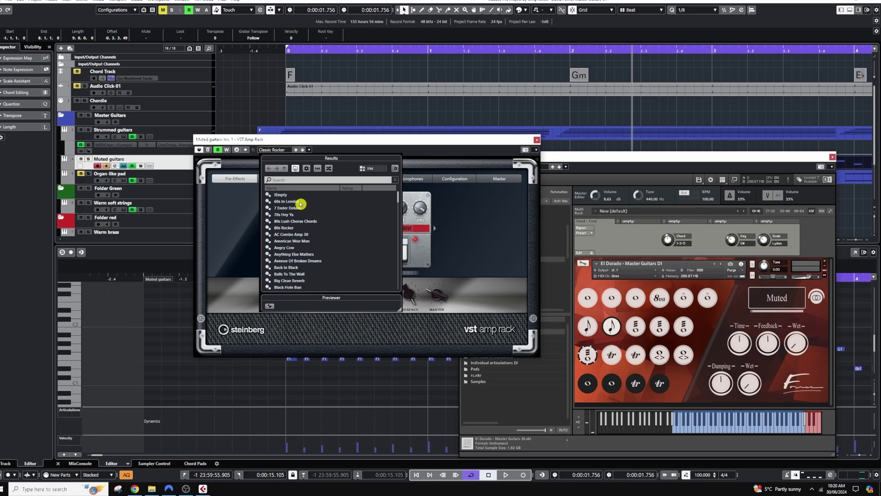
pyautogui.doubleClick(300, 204)
pyautogui.press('space')
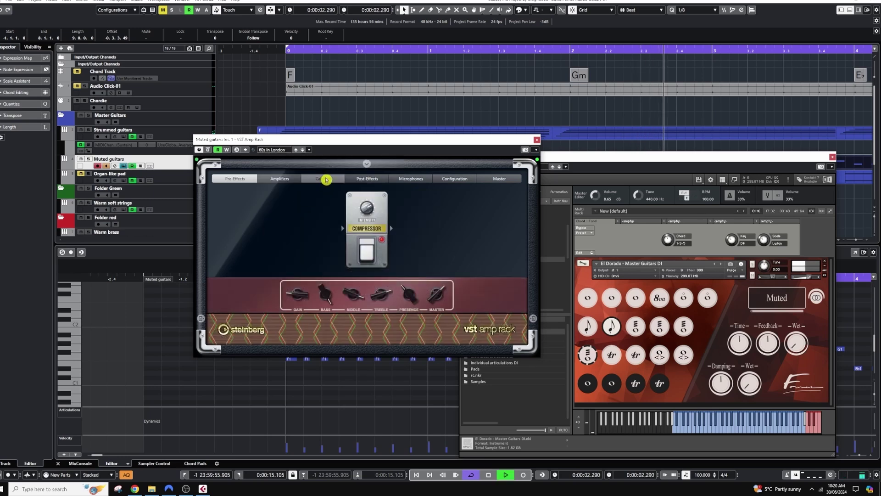
pyautogui.moveTo(360, 140); pyautogui.dragTo(357, 204)
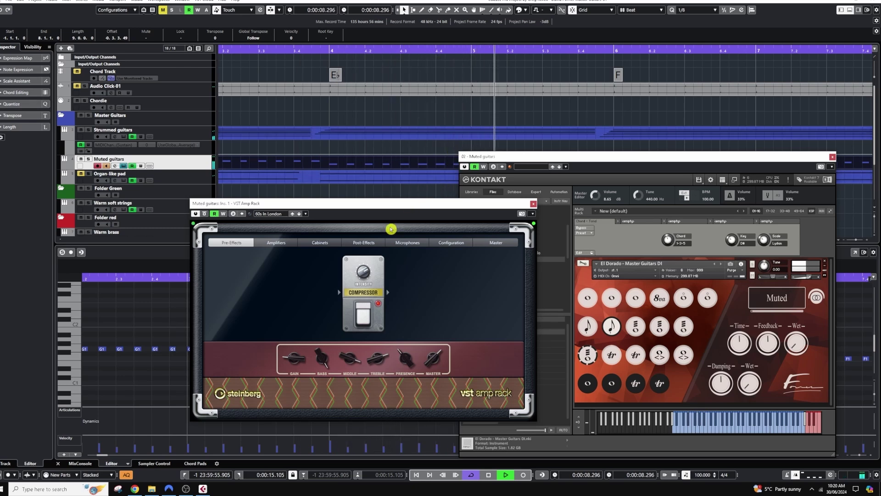
# Review the amplifier, post-effect and cabinet choices of 60s In London during playback, then stop the transport
pyautogui.click(276, 242)
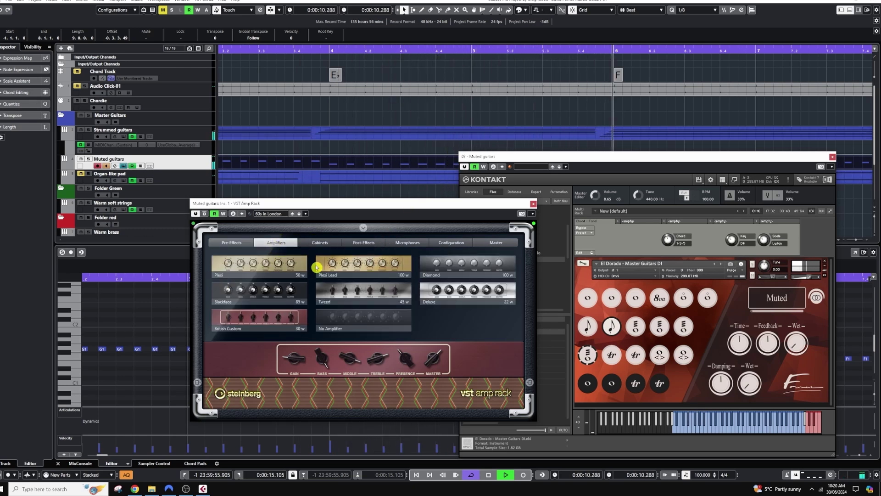
pyautogui.click(362, 243)
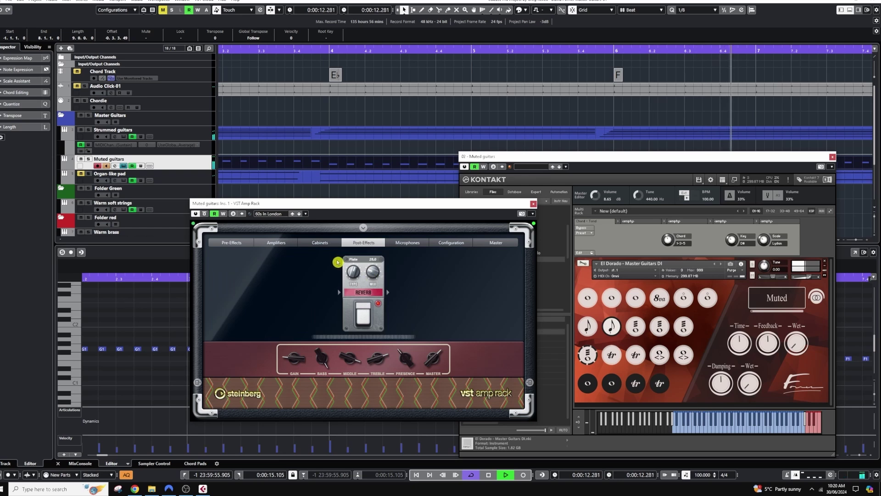
pyautogui.click(321, 243)
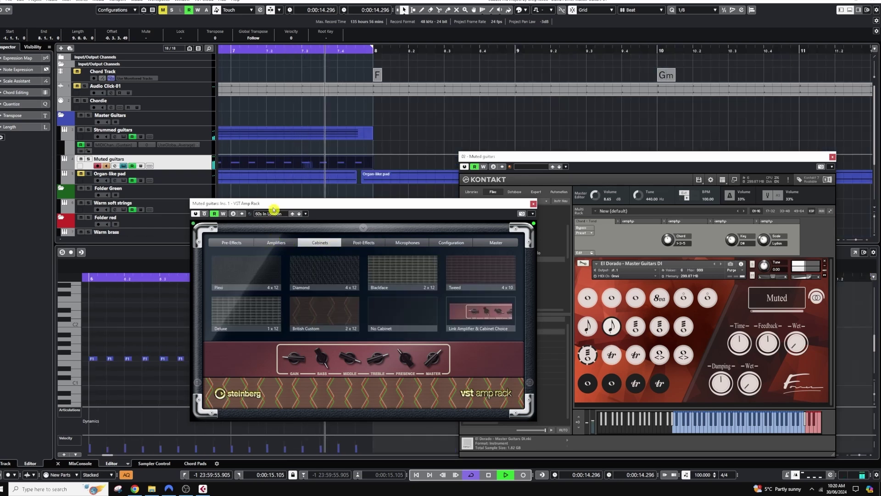
pyautogui.moveTo(273, 206); pyautogui.dragTo(297, 206)
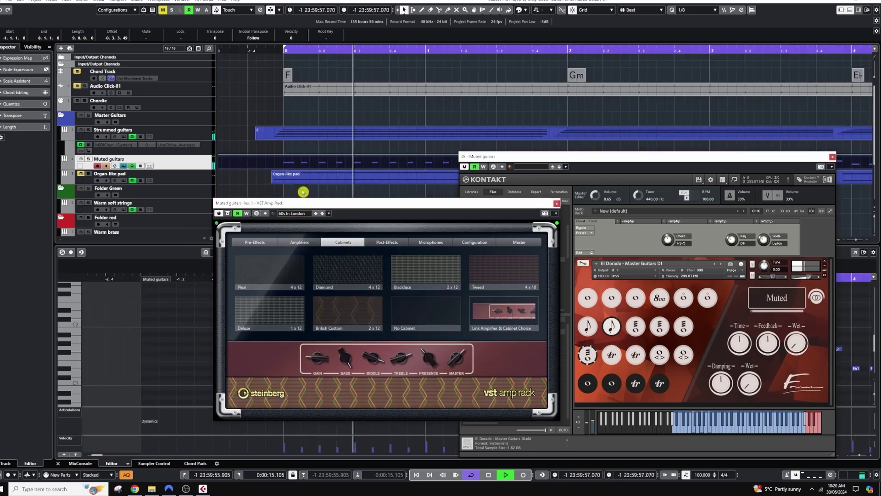
pyautogui.press('space')
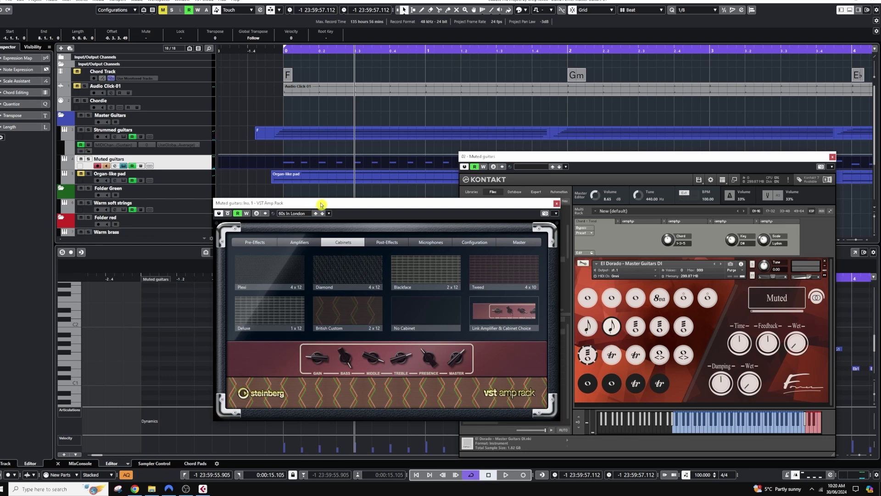
# Load the Fat Rocker preset in VST Amp Rack and audition it briefly on the muted guitars
pyautogui.moveTo(321, 205); pyautogui.dragTo(339, 183)
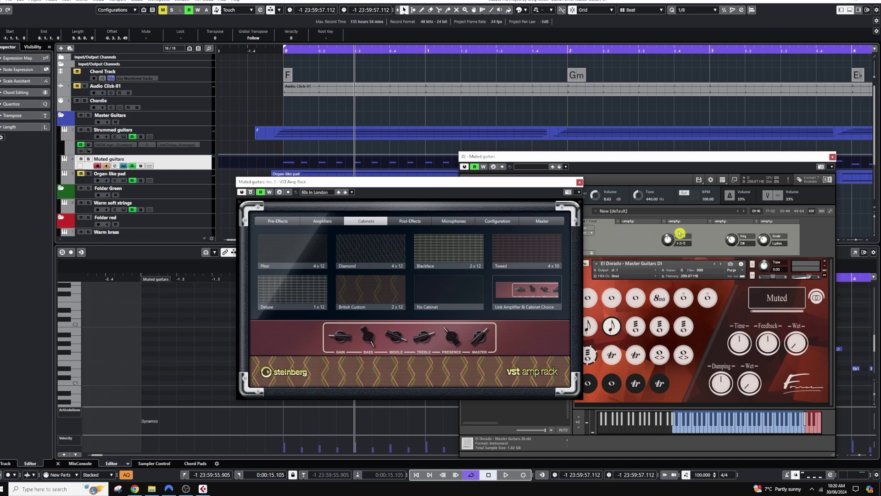
pyautogui.moveTo(513, 186); pyautogui.dragTo(445, 191)
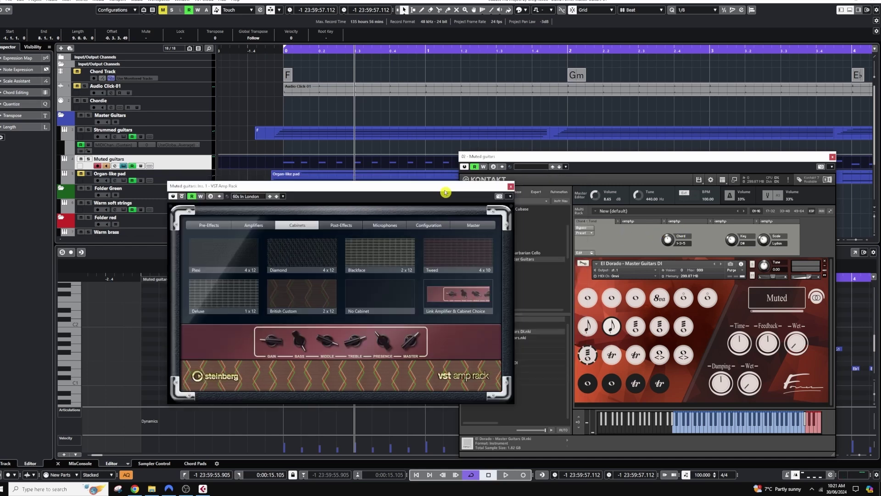
pyautogui.click(251, 201)
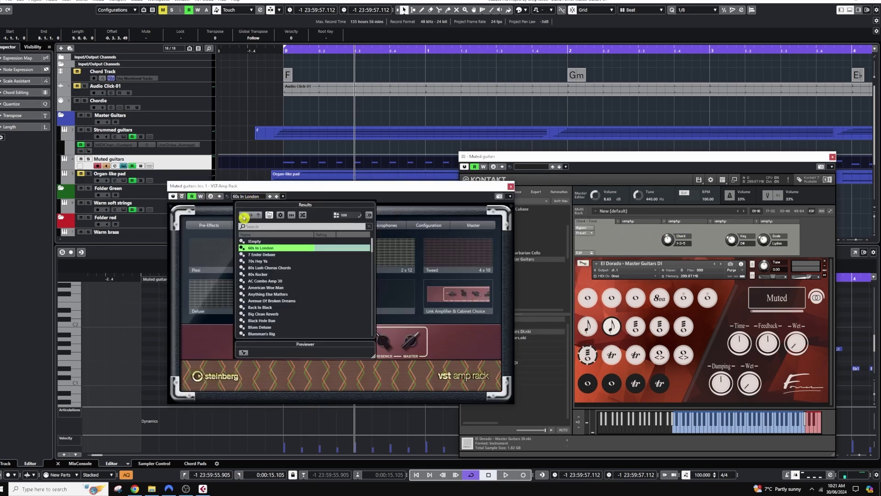
pyautogui.scroll(-1, 275, 317)
pyautogui.scroll(-5, 275, 314)
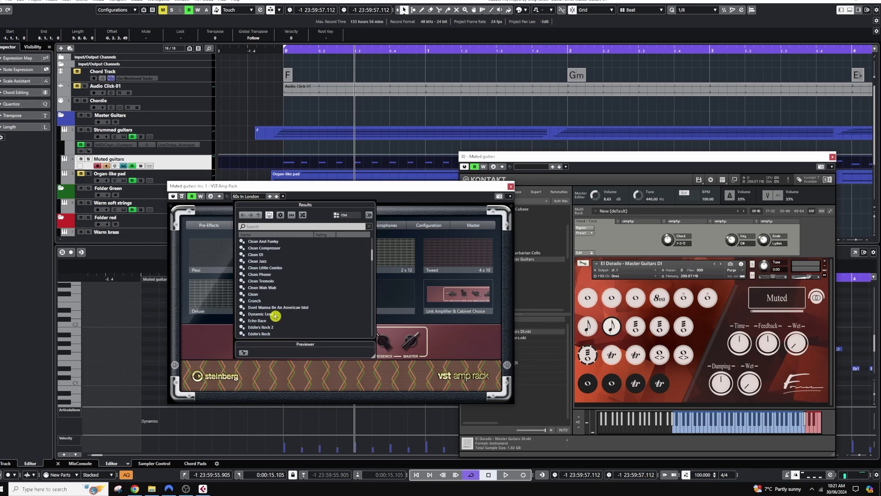
pyautogui.scroll(2, 277, 299)
pyautogui.scroll(-5, 275, 306)
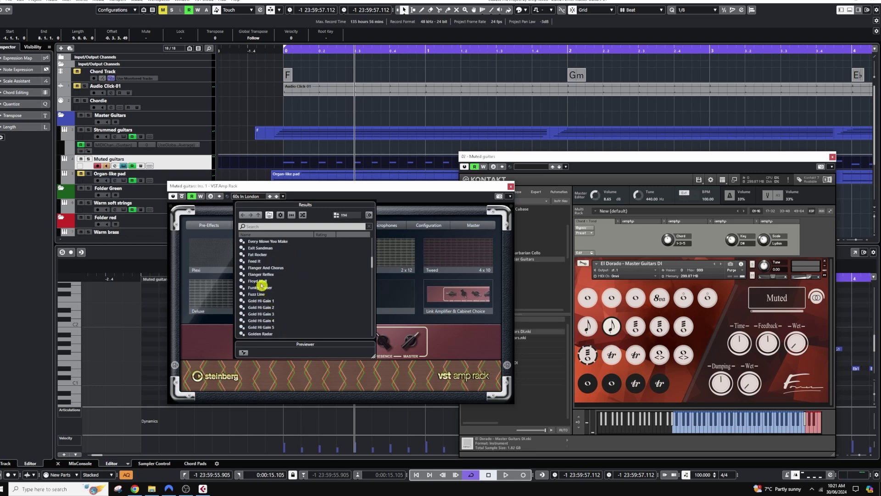
pyautogui.doubleClick(257, 255)
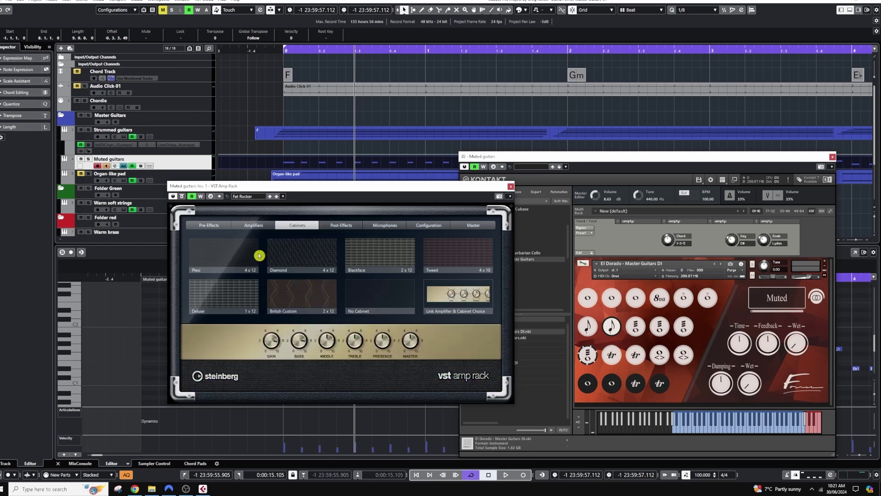
pyautogui.press('space')
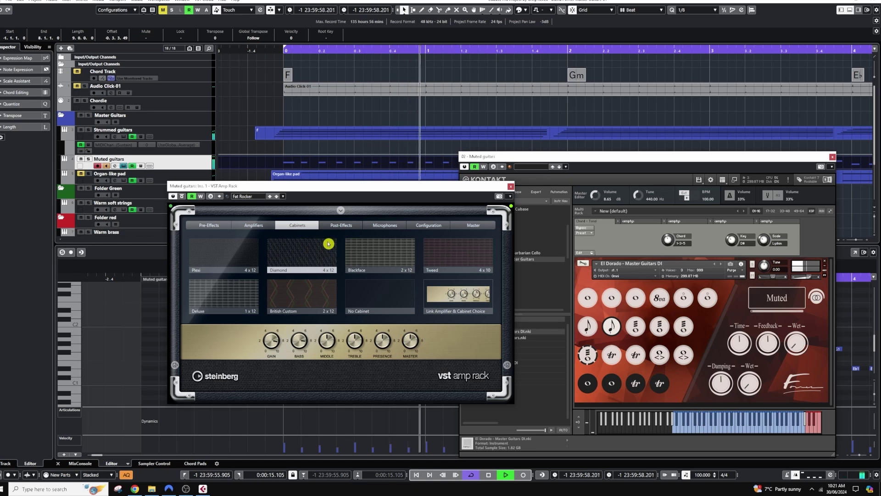
pyautogui.press('space')
pyautogui.click(365, 251)
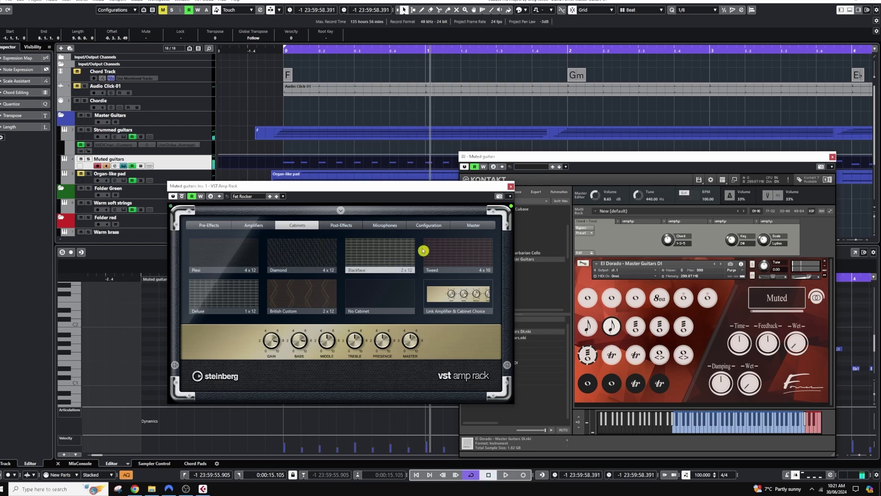
# Change the chord type in Kontakt's chord script and play the muted guitars from before the first bar
pyautogui.click(613, 243)
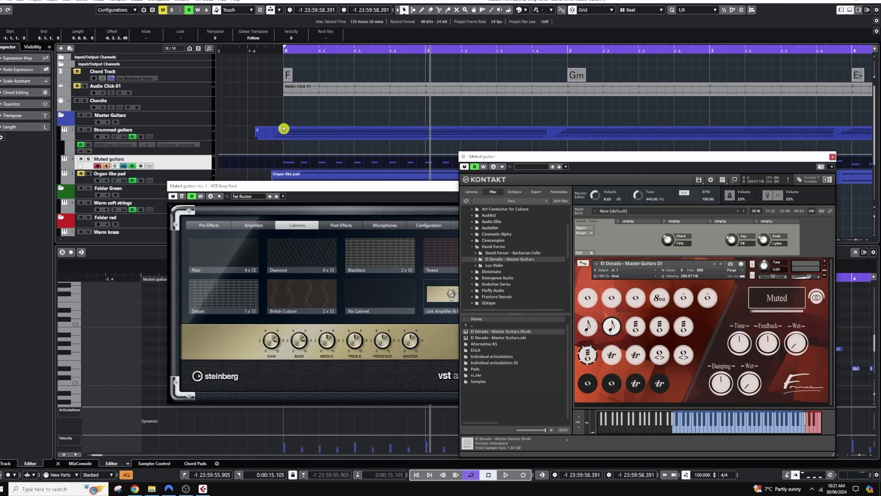
pyautogui.click(263, 48)
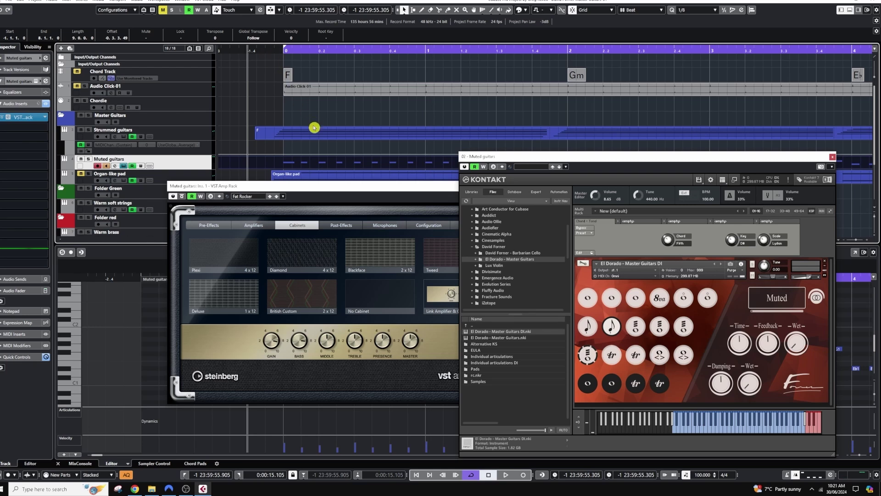
pyautogui.press('space')
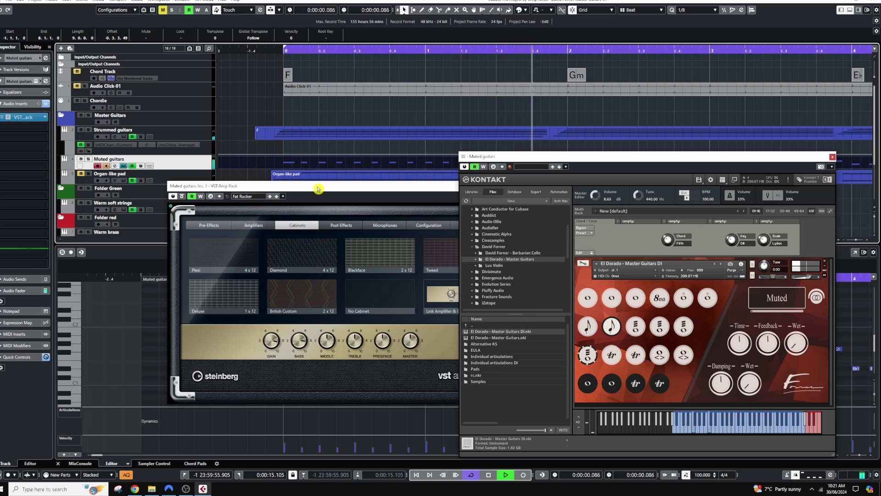
pyautogui.press('space')
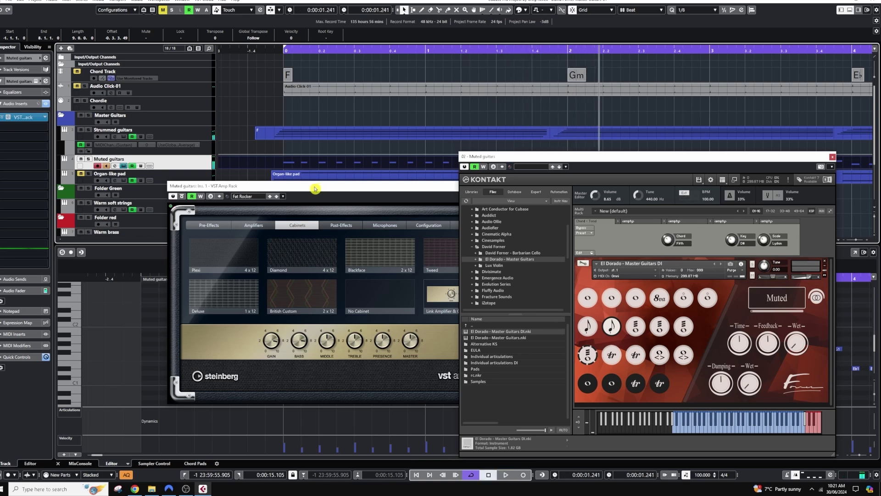
# Fine-tune the Fat Rocker amp, setting Gain to 5.8 and Bass to 5.5 and raising Treble while listening to the part
pyautogui.moveTo(315, 187); pyautogui.dragTo(358, 191)
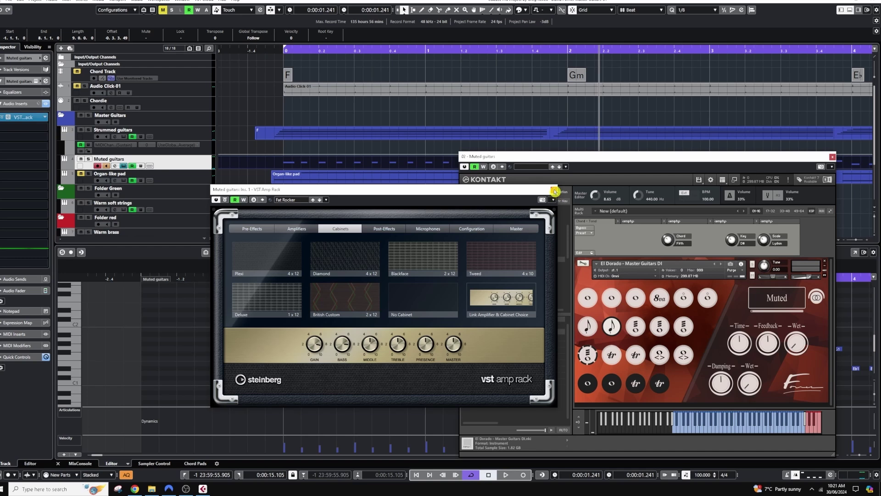
pyautogui.moveTo(374, 341)
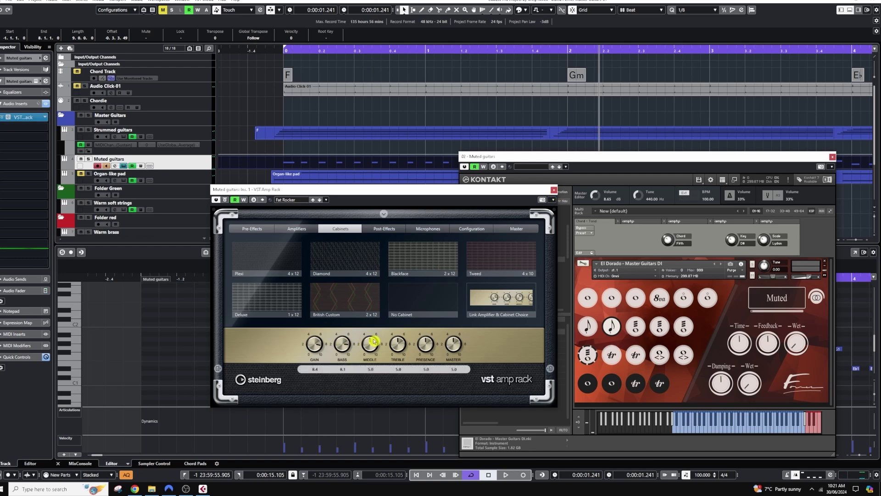
pyautogui.moveTo(391, 341); pyautogui.dragTo(317, 346)
pyautogui.press('space')
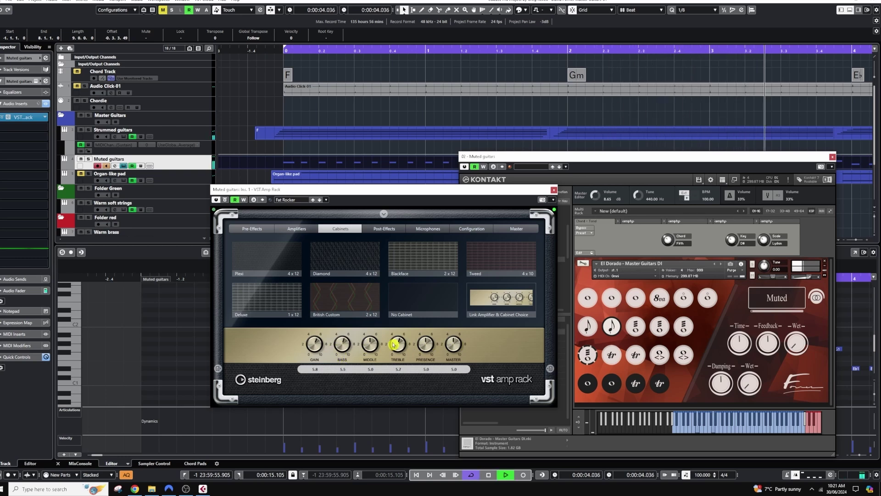
pyautogui.moveTo(398, 343); pyautogui.dragTo(422, 346)
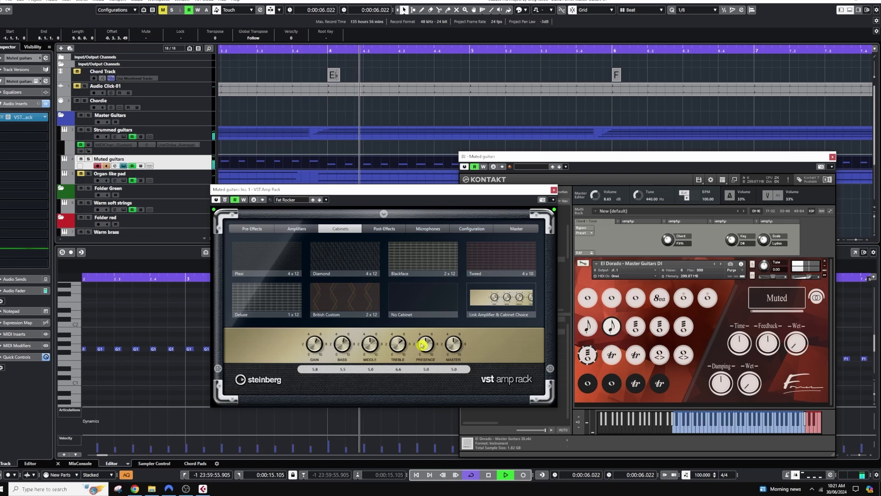
pyautogui.moveTo(368, 346); pyautogui.dragTo(336, 351)
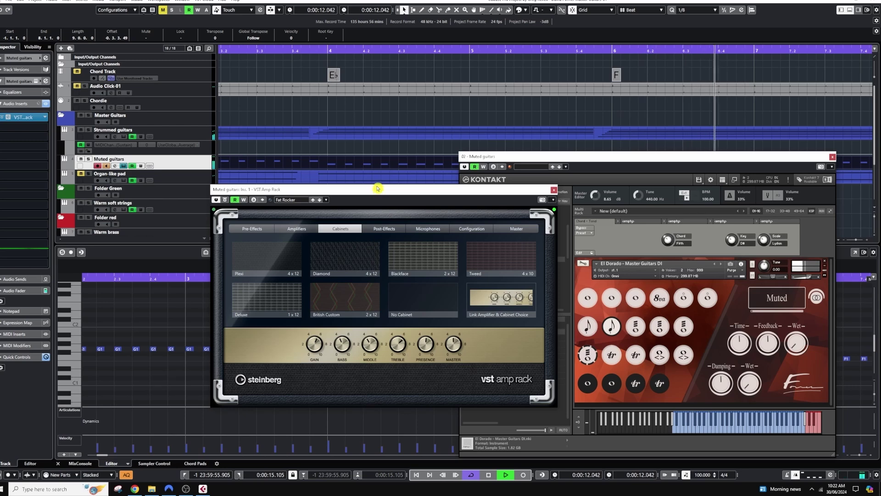
pyautogui.press('space')
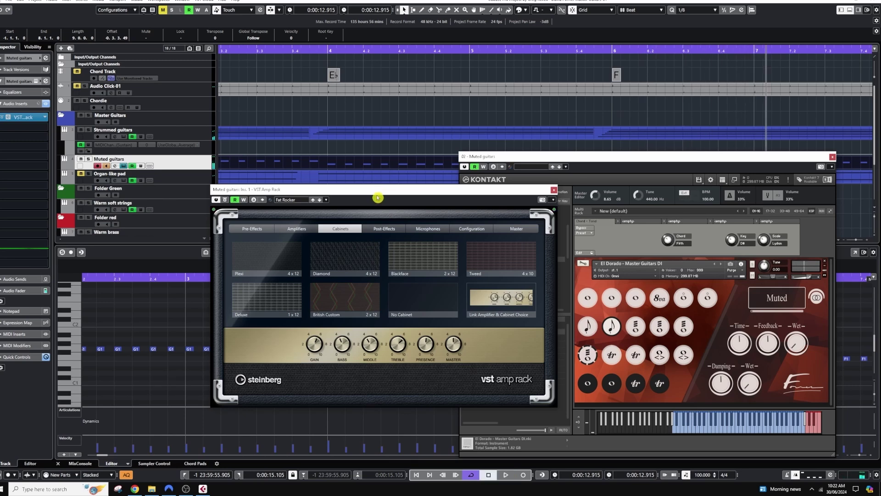
# Close the VST Amp Rack and Kontakt windows of the Muted guitars track
pyautogui.moveTo(513, 189); pyautogui.dragTo(761, 113)
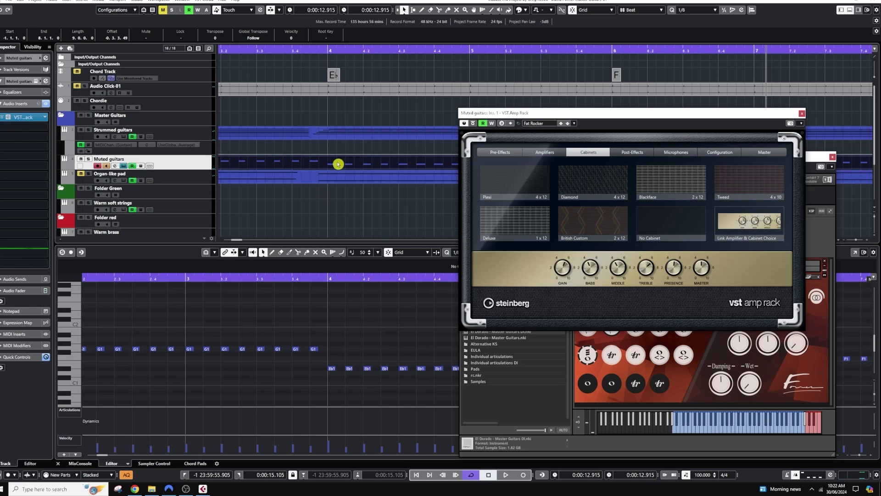
pyautogui.moveTo(325, 275); pyautogui.dragTo(325, 252)
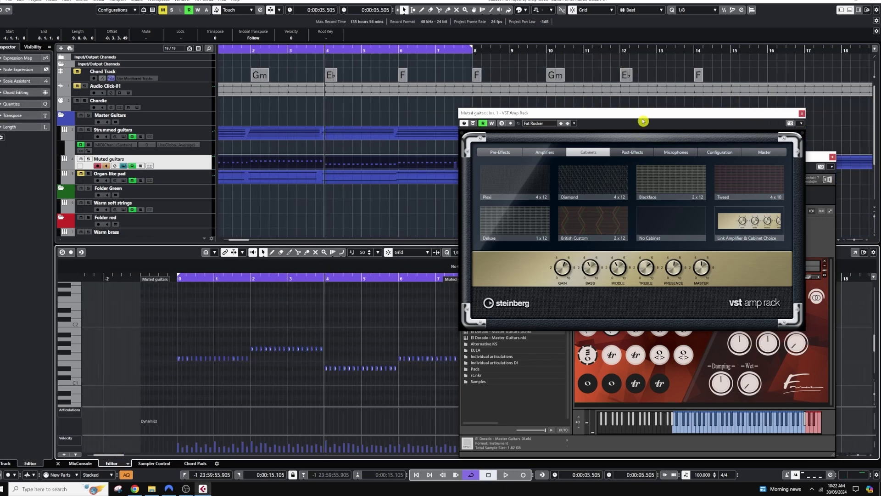
pyautogui.moveTo(660, 112); pyautogui.dragTo(709, 97)
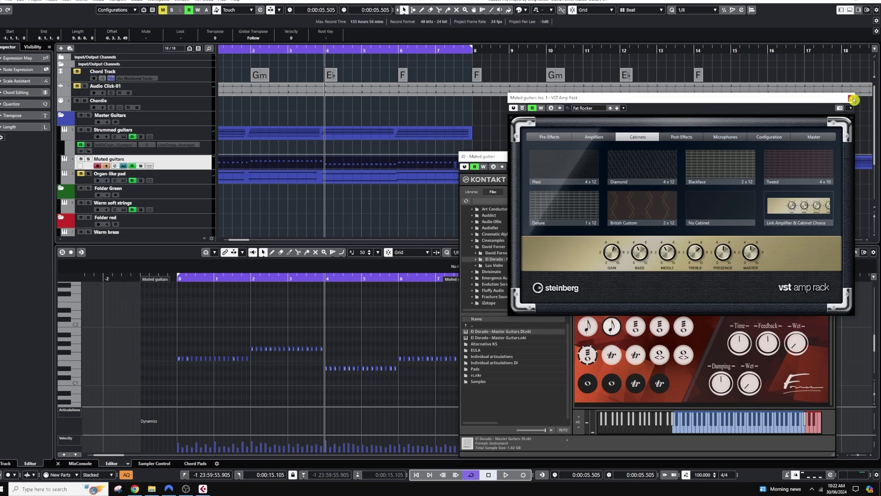
pyautogui.click(851, 99)
pyautogui.click(832, 158)
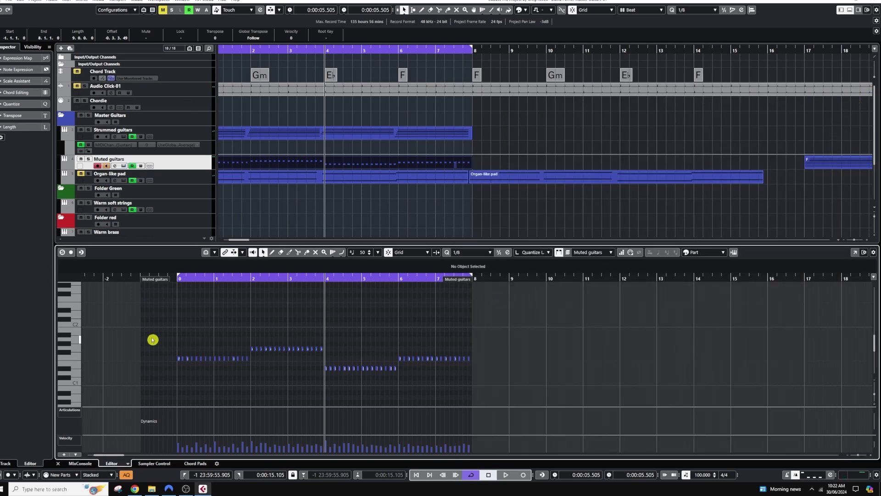
# Transpose all notes of the Muted guitars part up one octave and listen to the part briefly
pyautogui.moveTo(211, 276); pyautogui.dragTo(210, 289)
pyautogui.press('g')
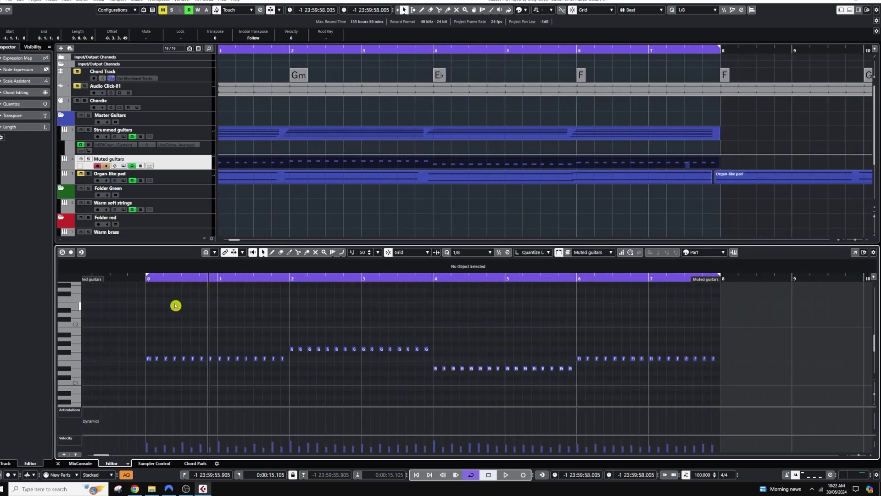
pyautogui.hotkey('ctrl', 'a')
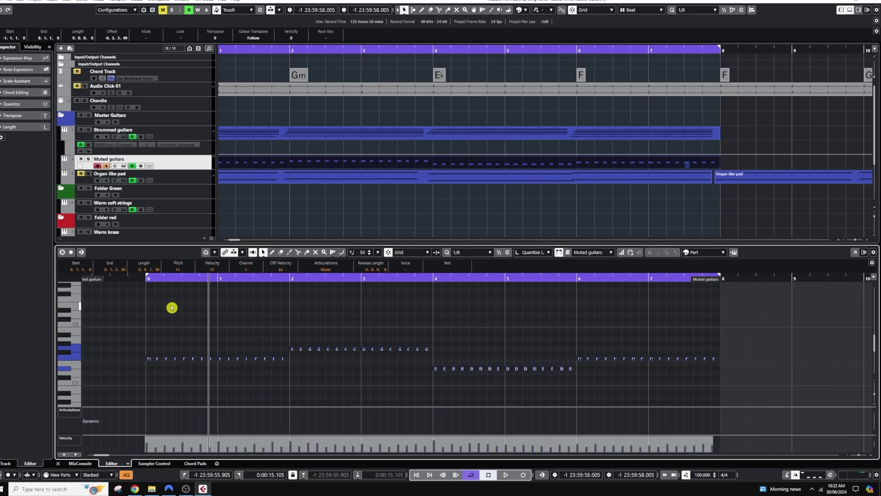
pyautogui.hotkey('shift', 'Up')
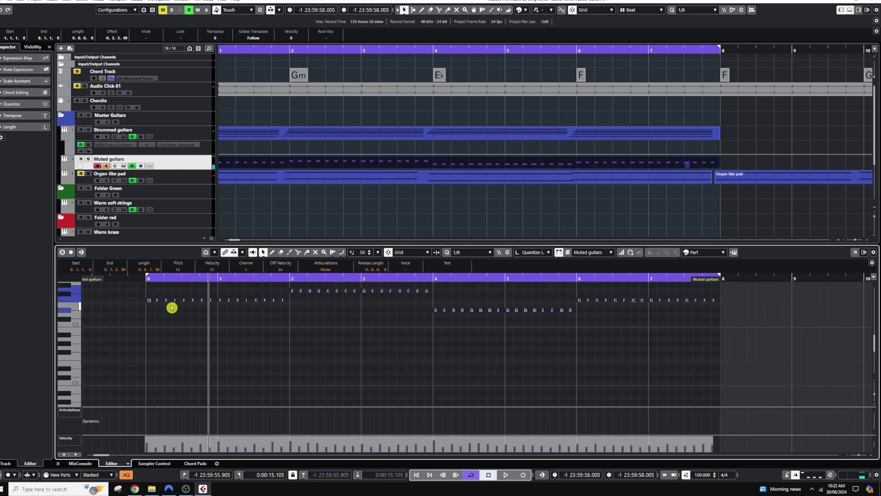
pyautogui.scroll(2, 239, 335)
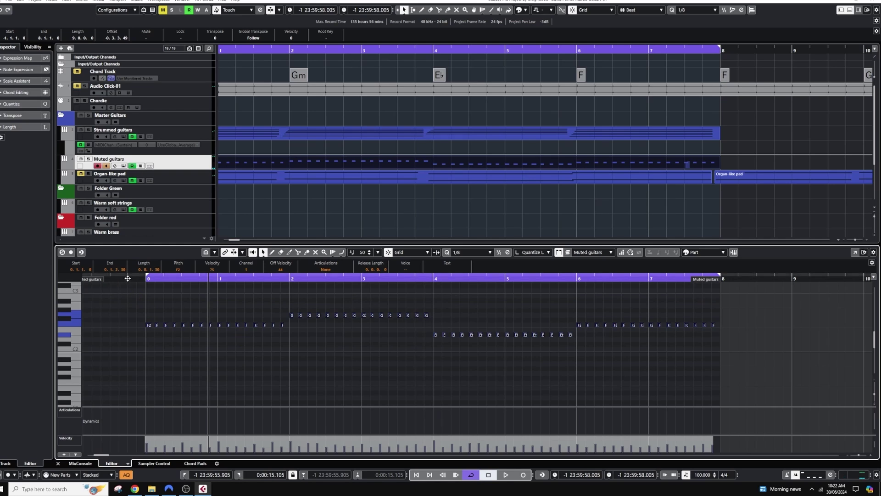
pyautogui.press('space')
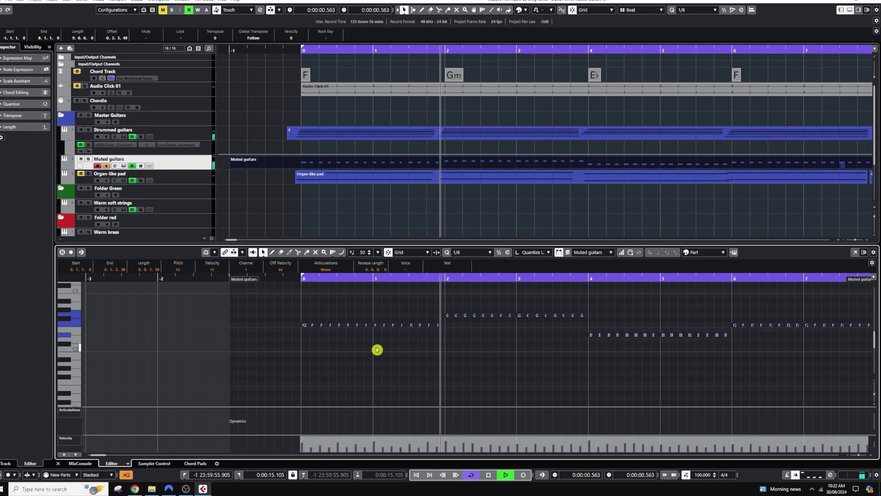
pyautogui.press('space')
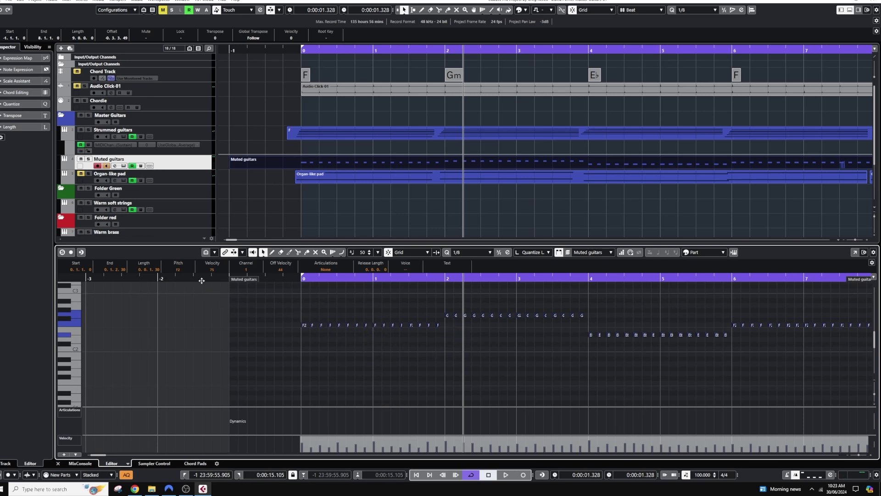
# Replace the DI instrument on the Muted guitars track with El Dorado - Master Guitars.nki in Kontakt
pyautogui.click(124, 166)
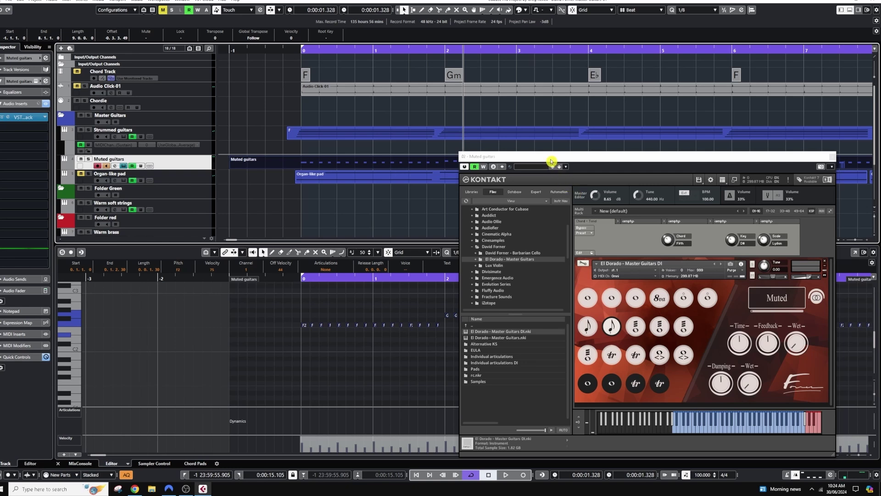
pyautogui.moveTo(551, 161); pyautogui.dragTo(527, 147)
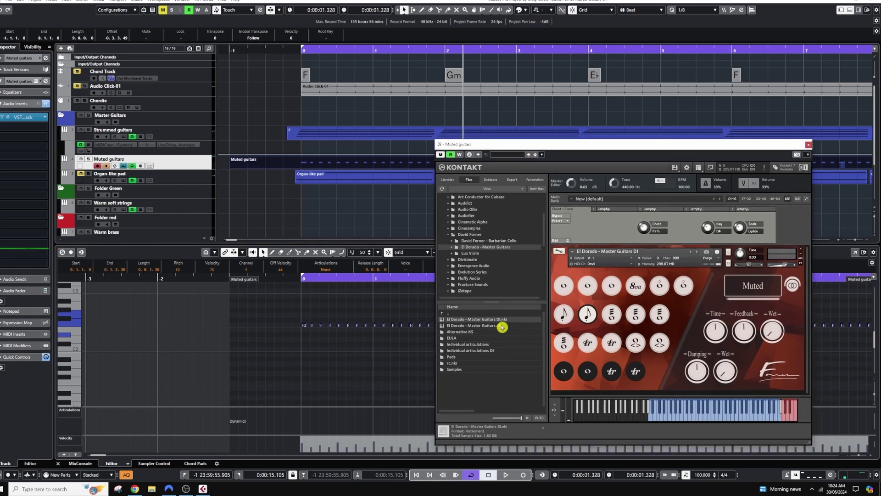
pyautogui.click(502, 326)
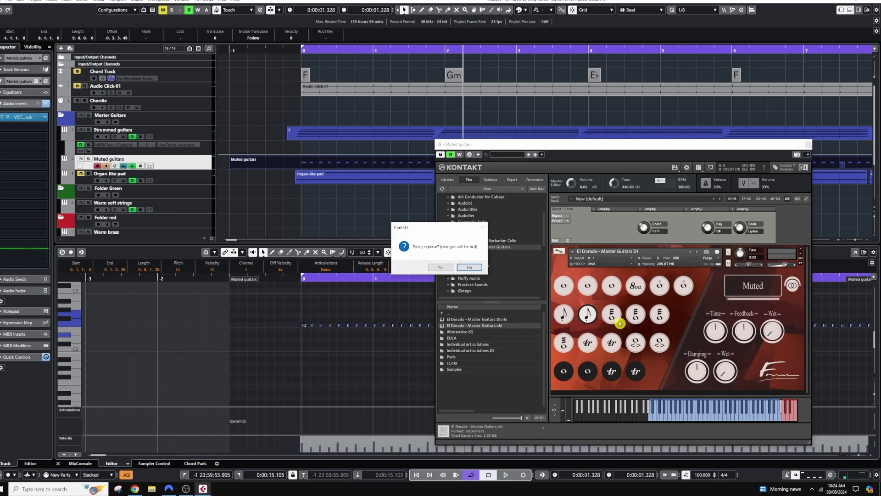
pyautogui.click(451, 268)
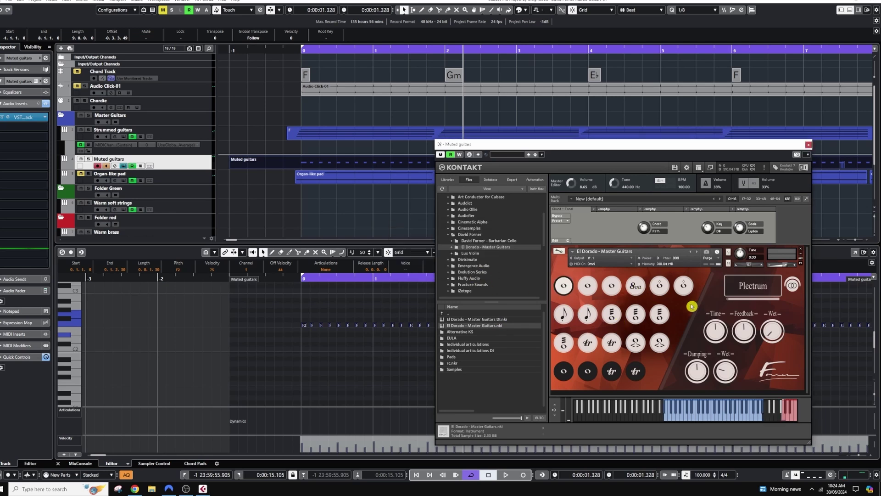
# Set Kontakt's multi script slot to the factory Empty preset, hide the script area and close Kontakt
pyautogui.click(569, 222)
pyautogui.moveTo(571, 228)
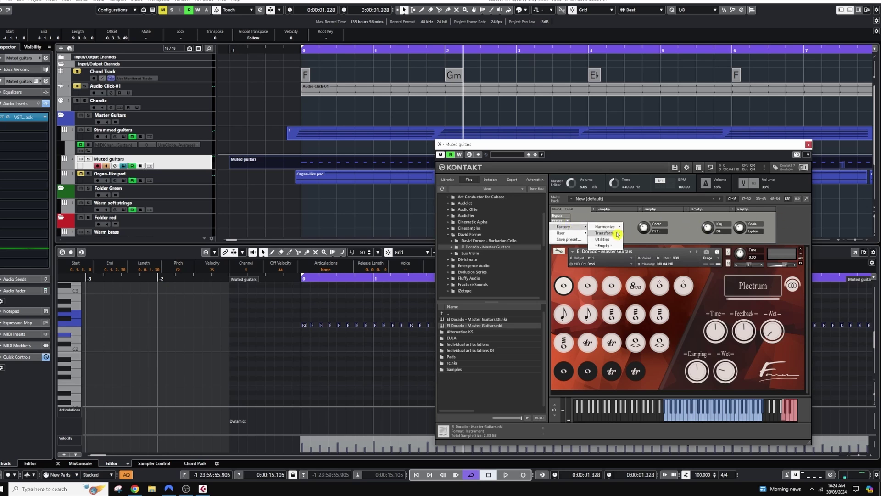
pyautogui.click(616, 246)
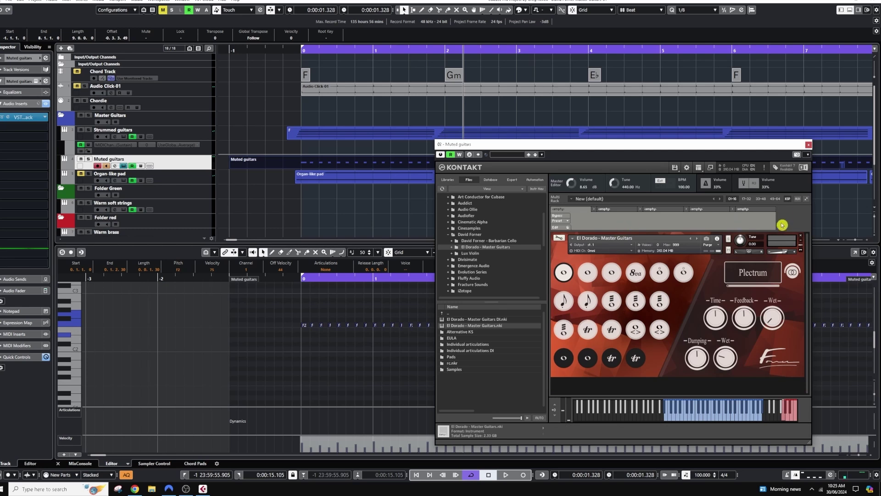
pyautogui.click(790, 199)
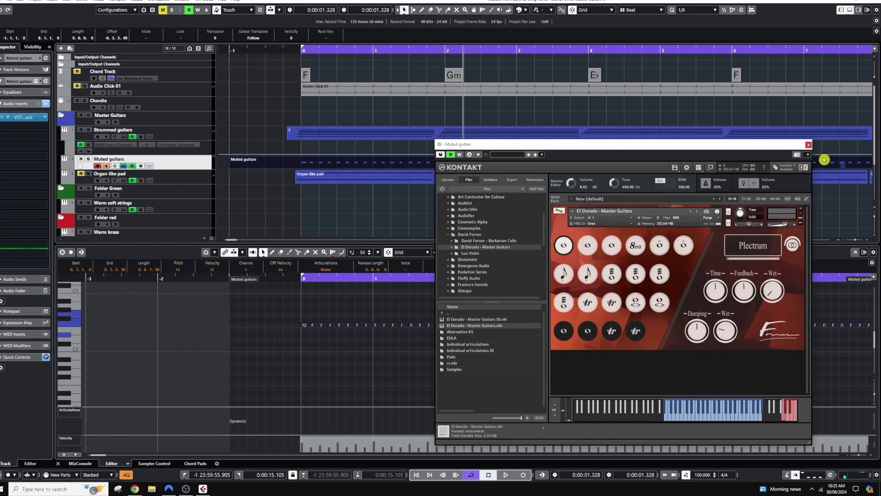
pyautogui.click(808, 147)
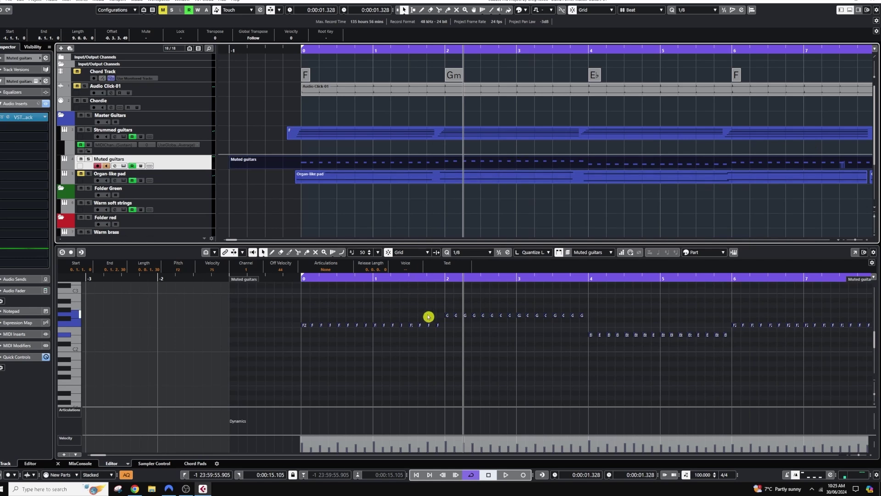
# Delete the existing Muted guitars part and move the sustained chord part from bar 17 to start at bar 0
pyautogui.press('Delete')
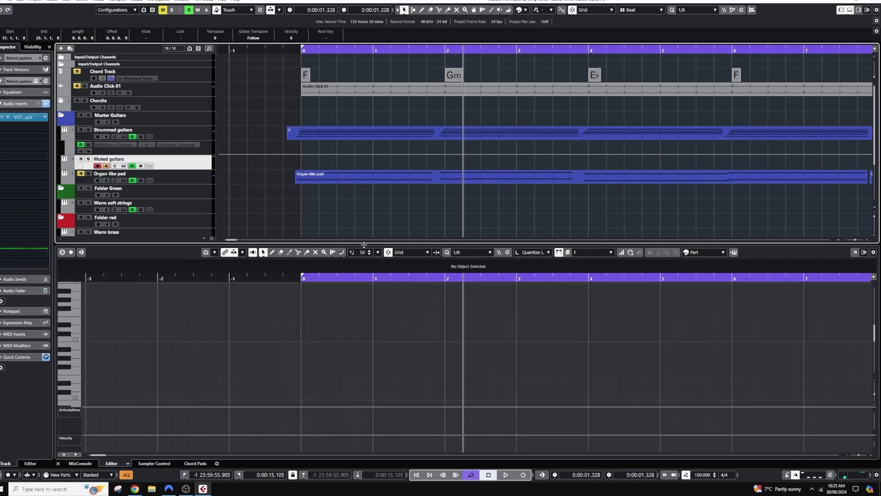
pyautogui.moveTo(363, 244); pyautogui.dragTo(305, 286)
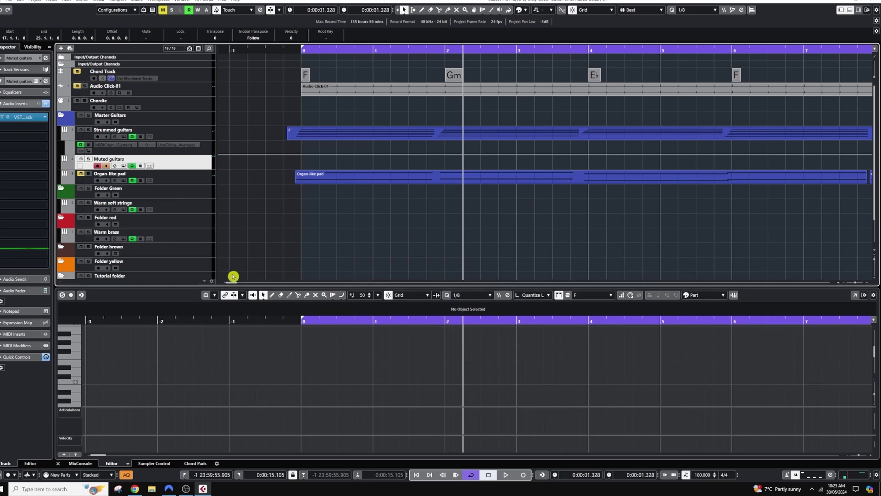
pyautogui.moveTo(228, 284); pyautogui.dragTo(243, 286)
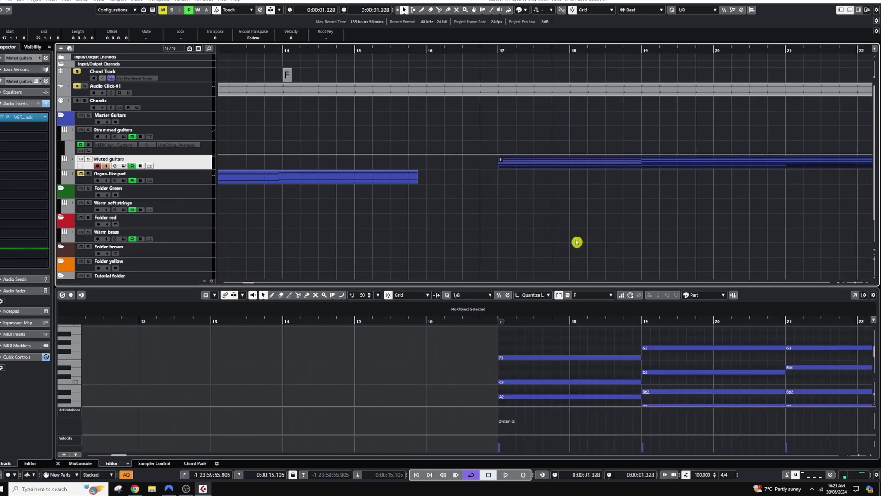
pyautogui.moveTo(604, 167); pyautogui.dragTo(211, 168)
pyautogui.moveTo(251, 287); pyautogui.dragTo(232, 284)
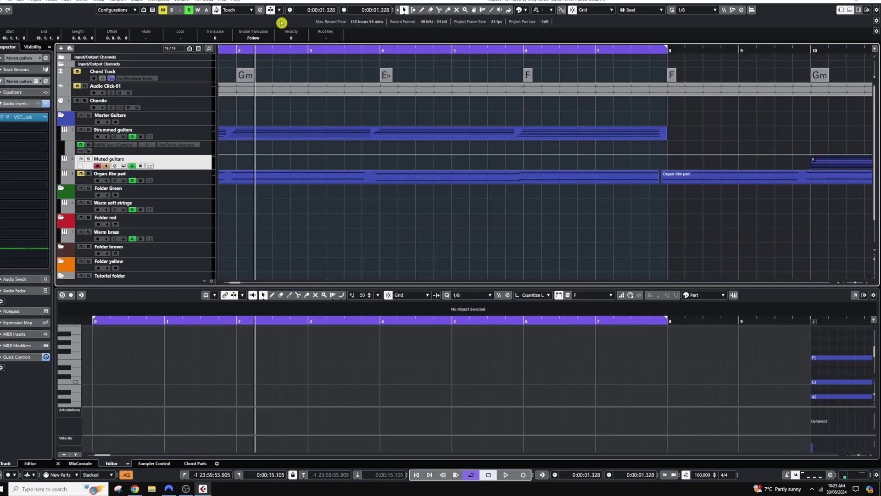
pyautogui.moveTo(304, 50); pyautogui.dragTo(305, 46)
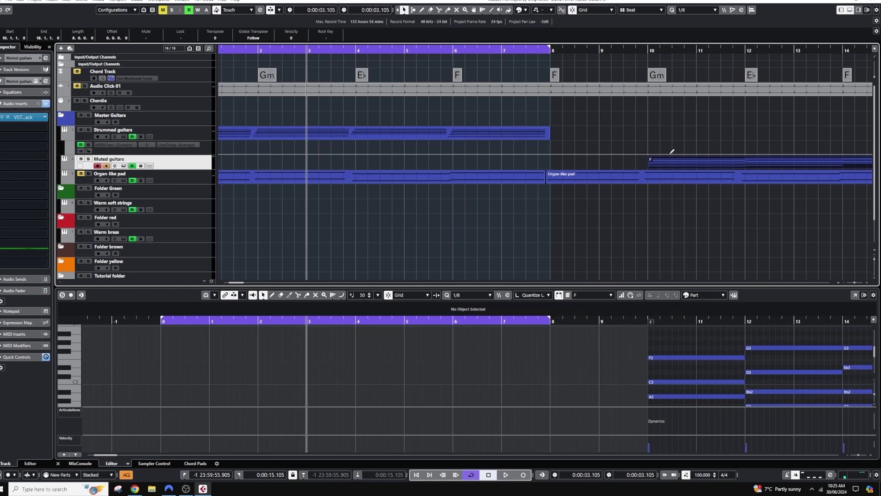
pyautogui.moveTo(656, 158); pyautogui.dragTo(220, 160)
pyautogui.click(242, 275)
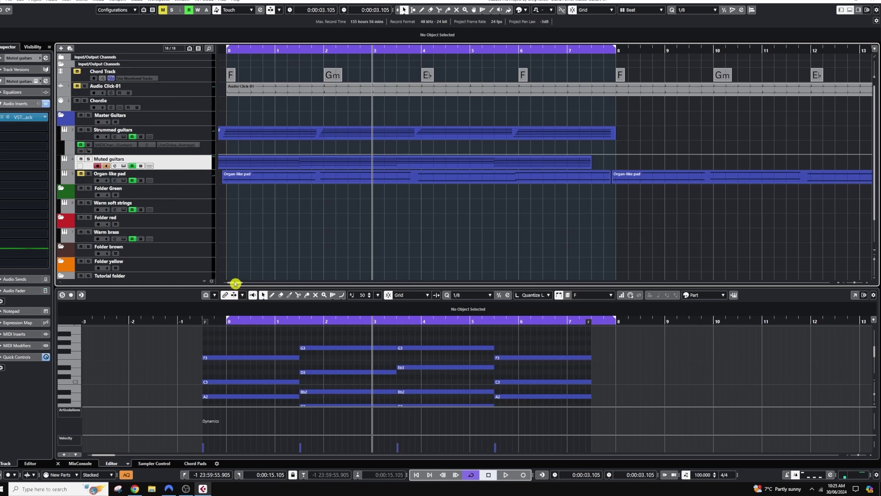
pyautogui.moveTo(236, 283); pyautogui.dragTo(232, 284)
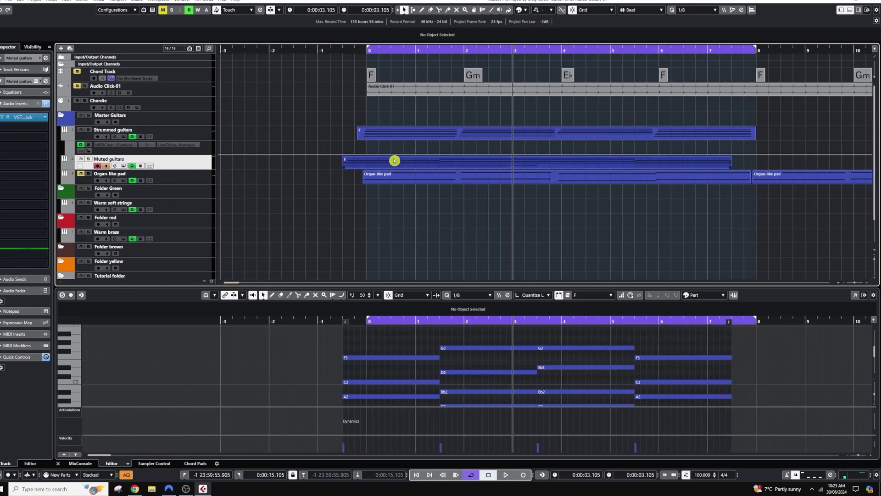
pyautogui.moveTo(394, 160); pyautogui.dragTo(422, 164)
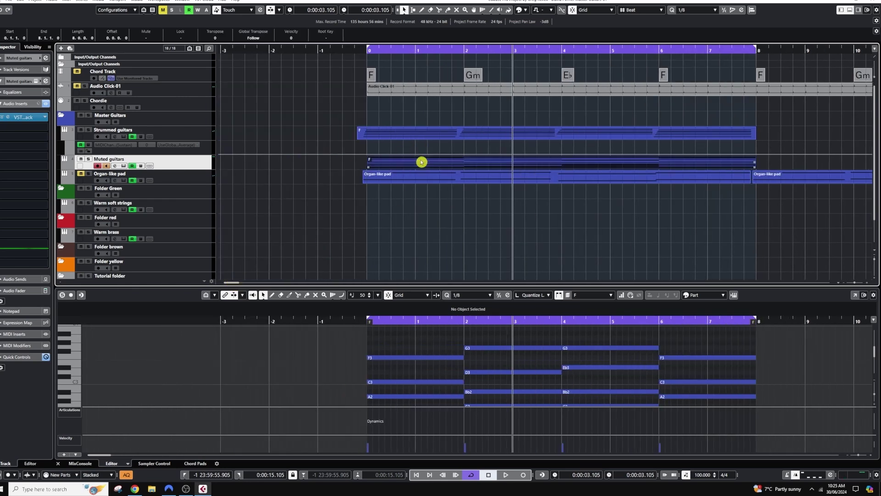
# Enlarge the key editor to show the full chord voicings and audition them from just before bar 0
pyautogui.moveTo(462, 285); pyautogui.dragTo(462, 186)
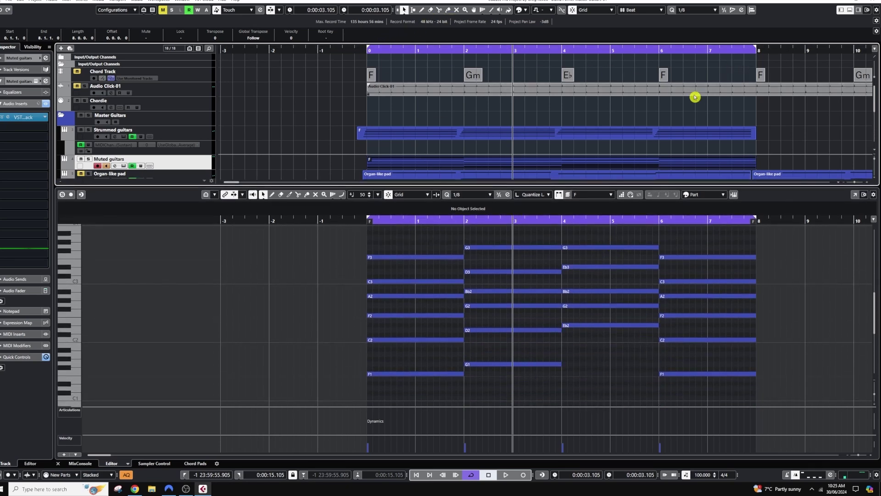
pyautogui.click(342, 220)
pyautogui.press('space')
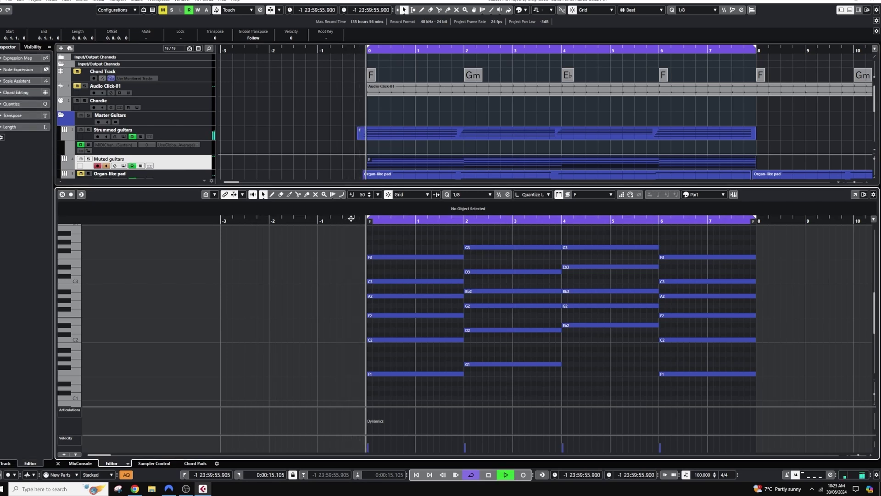
pyautogui.press('space')
# Remove VST Amp Rack from the audio inserts of the Muted guitars track
pyautogui.click(183, 159)
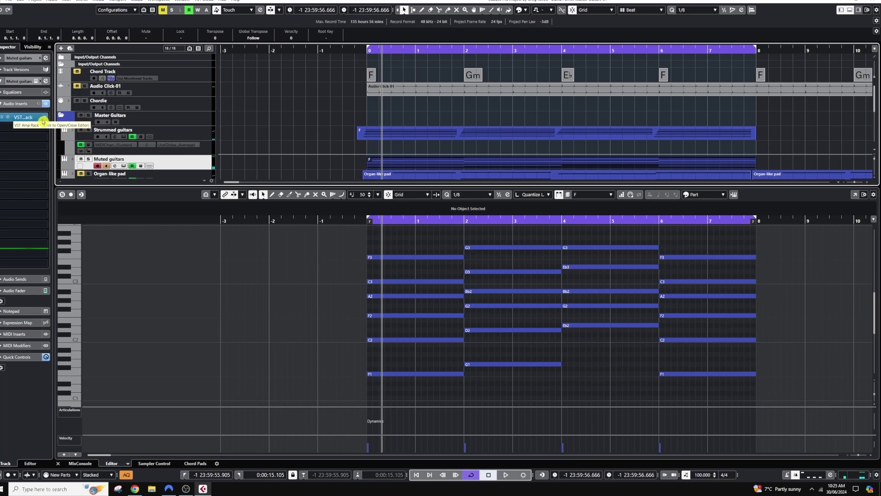
pyautogui.click(43, 122)
pyautogui.click(28, 132)
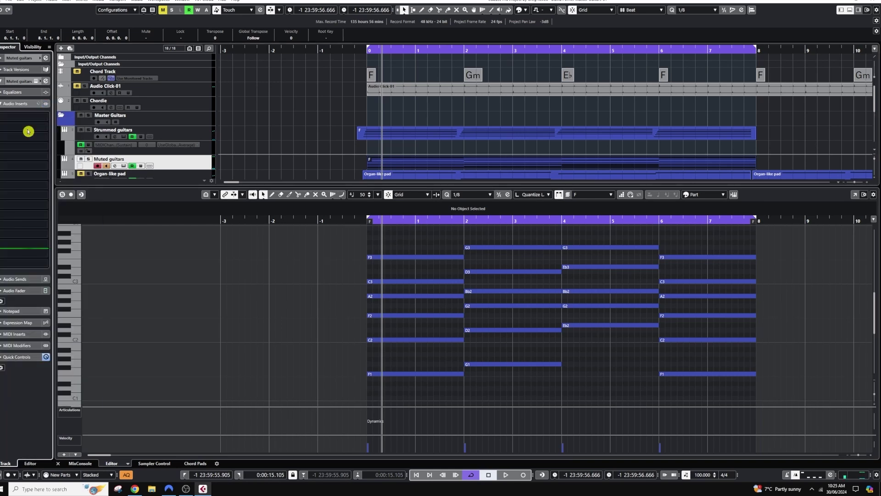
# Solo the Muted guitars track during playback to hear its chords alone, then stop the transport
pyautogui.press('space')
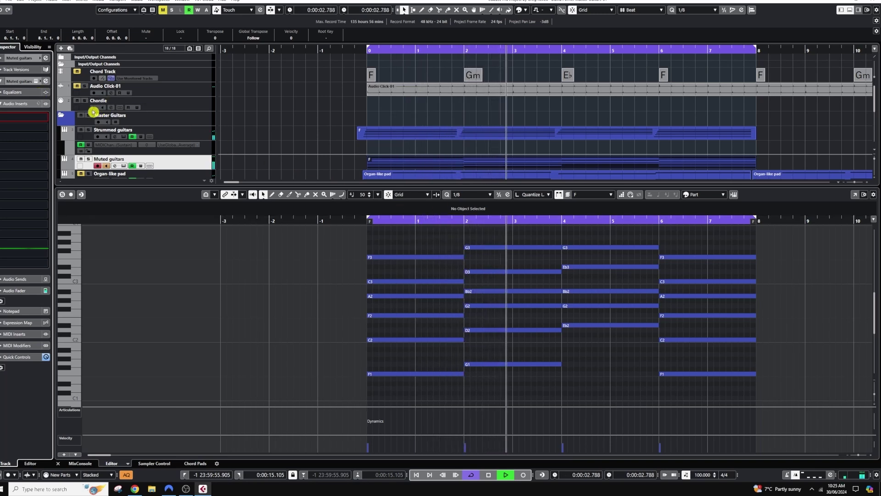
pyautogui.click(88, 158)
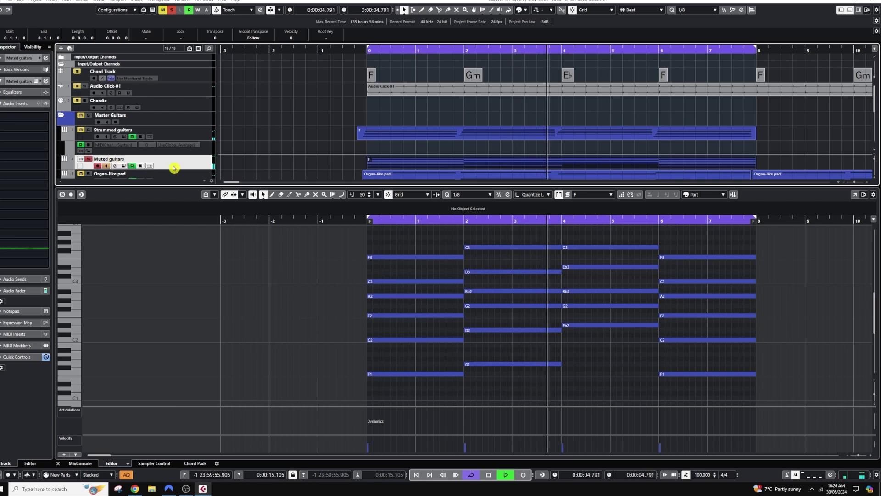
pyautogui.press('space')
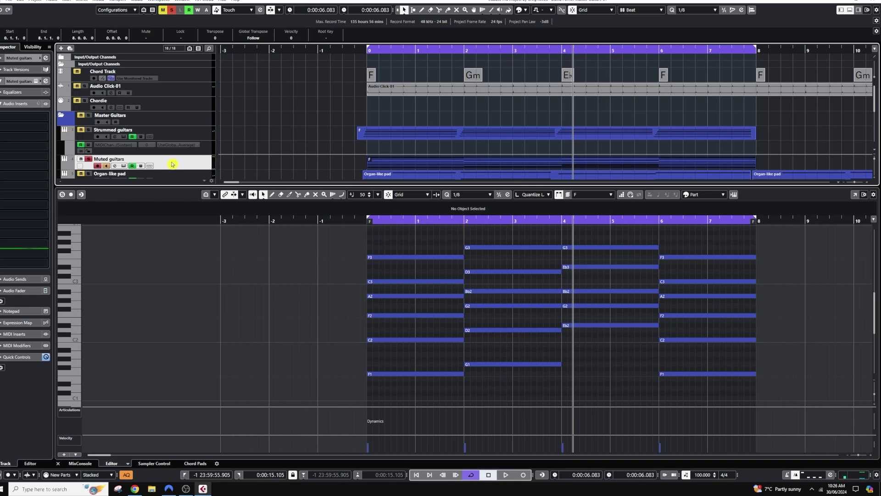
# Activate the existing Arpache SX MIDI insert on the Muted guitars track and bring its settings into clear view
pyautogui.click(15, 104)
pyautogui.click(14, 169)
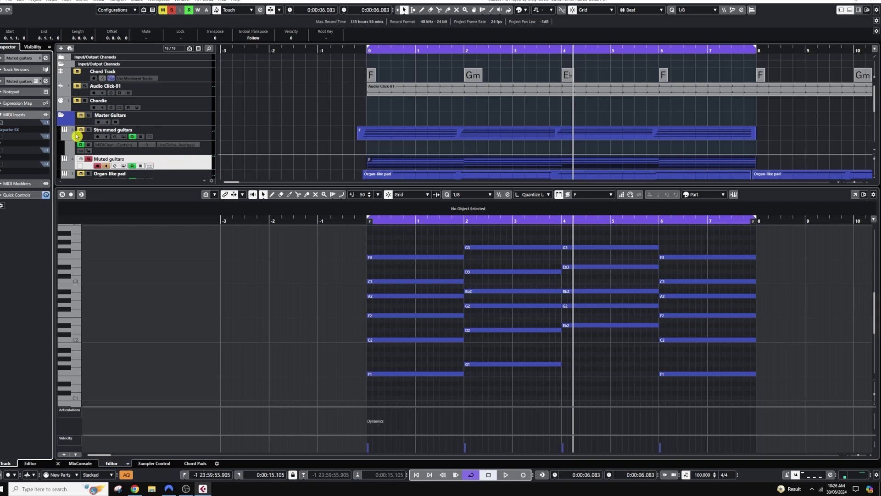
pyautogui.click(4, 130)
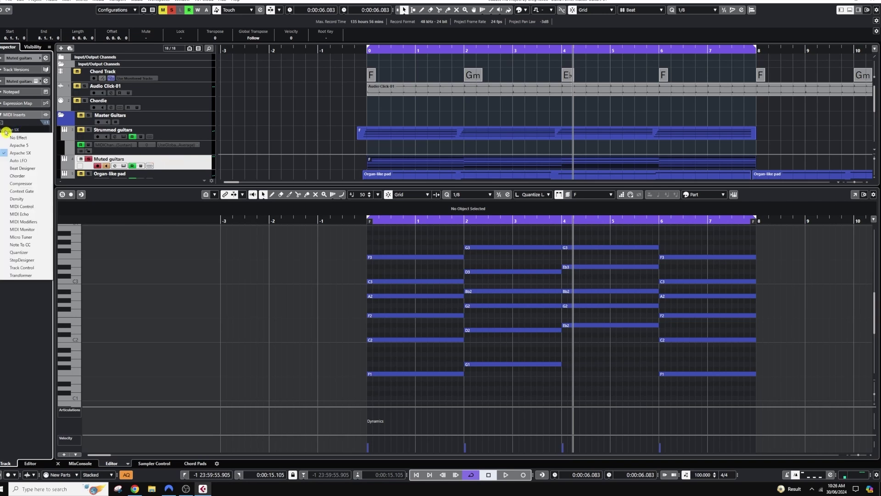
pyautogui.click(17, 152)
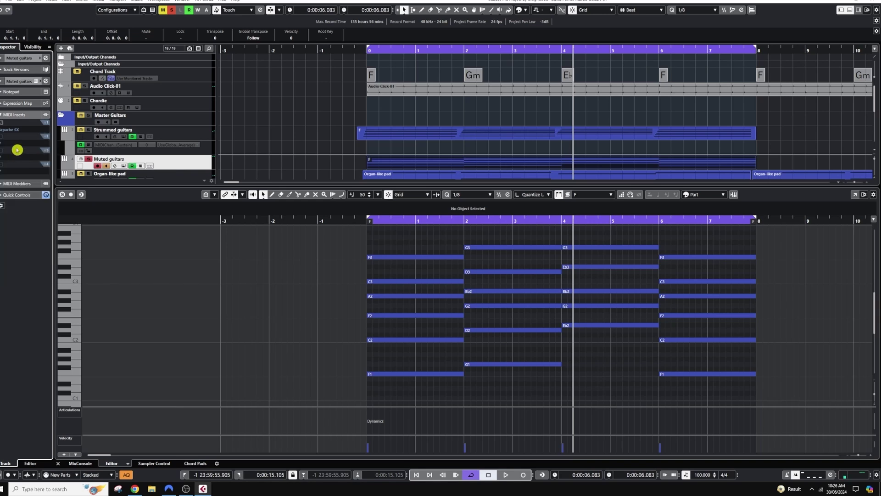
pyautogui.click(9, 123)
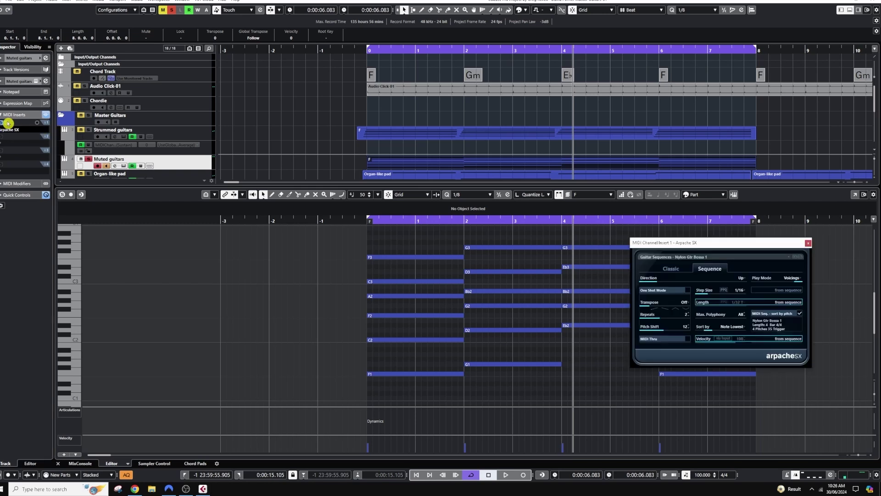
pyautogui.moveTo(721, 251); pyautogui.dragTo(706, 180)
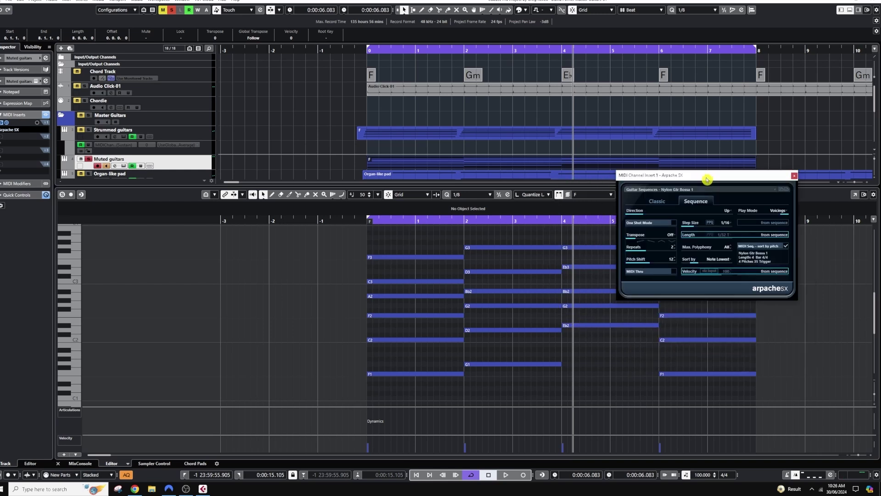
# Load the guitar sequence preset Acc Gtr Lounge Arp 1 in Arpache SX and audition it from just before bar 0
pyautogui.click(665, 190)
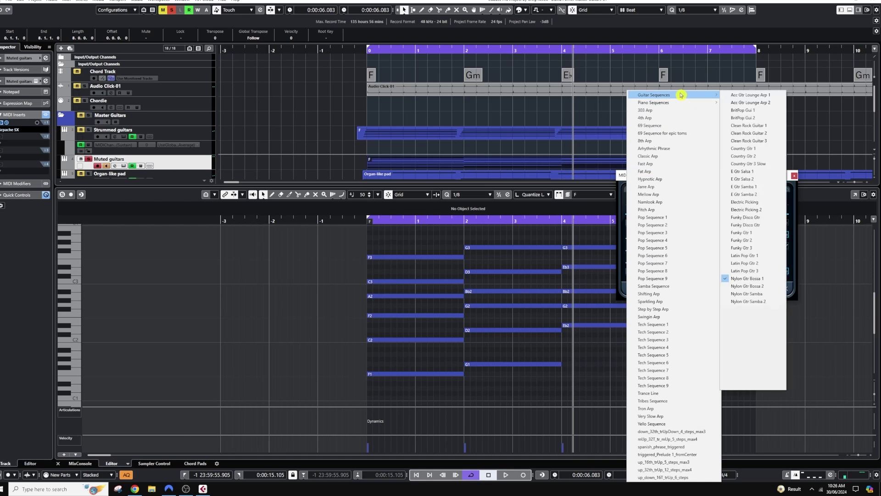
pyautogui.moveTo(681, 94)
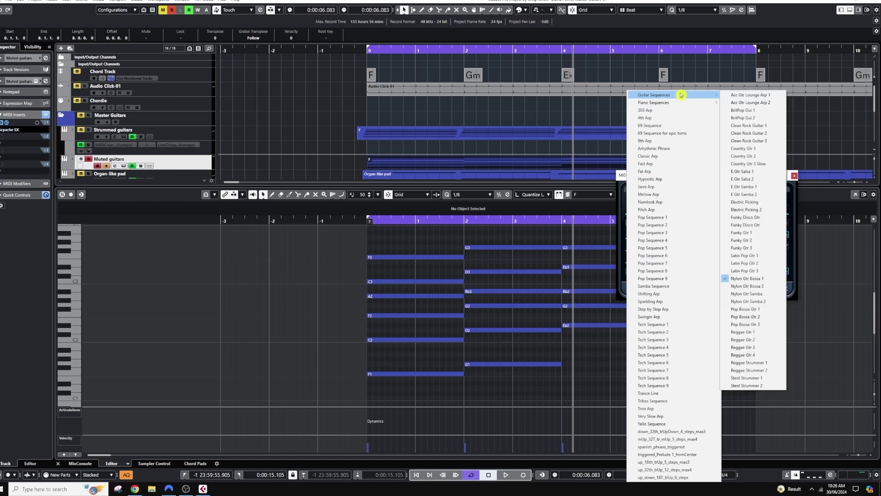
pyautogui.click(774, 99)
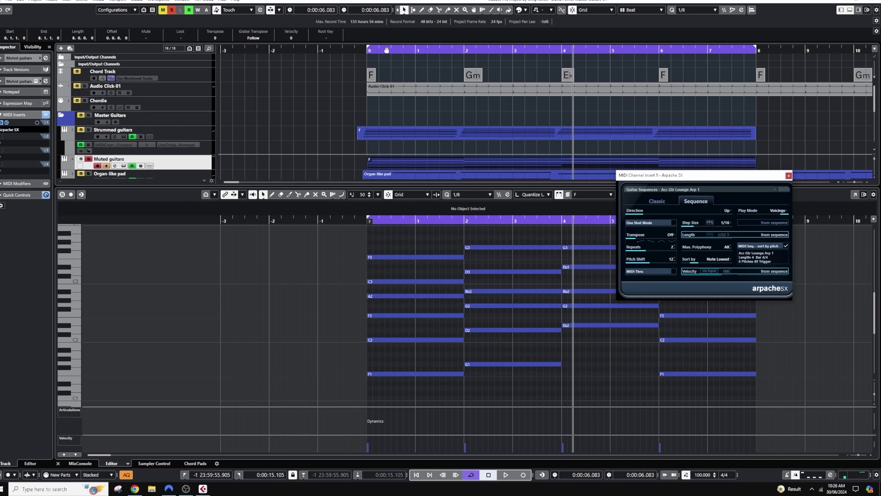
pyautogui.click(346, 47)
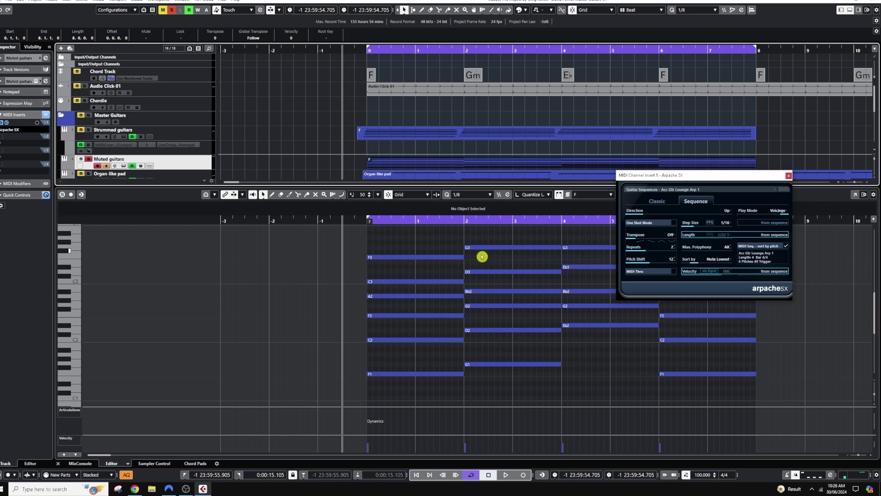
pyautogui.press('space')
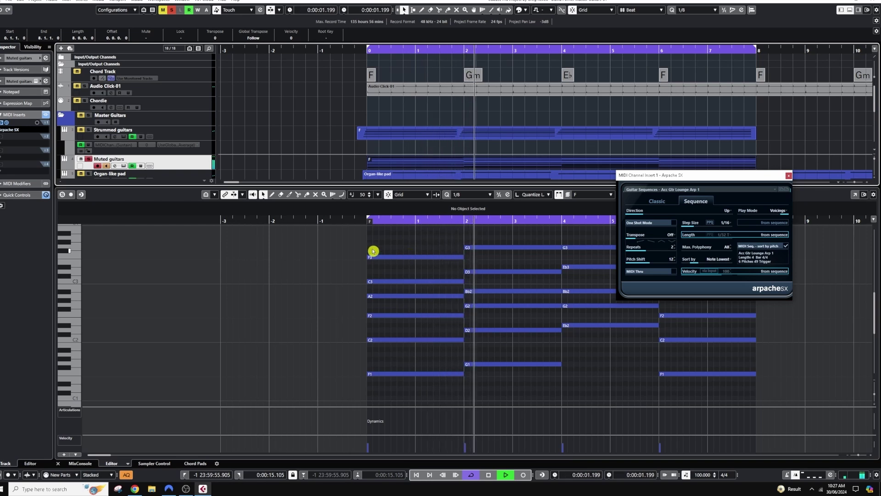
pyautogui.press('space')
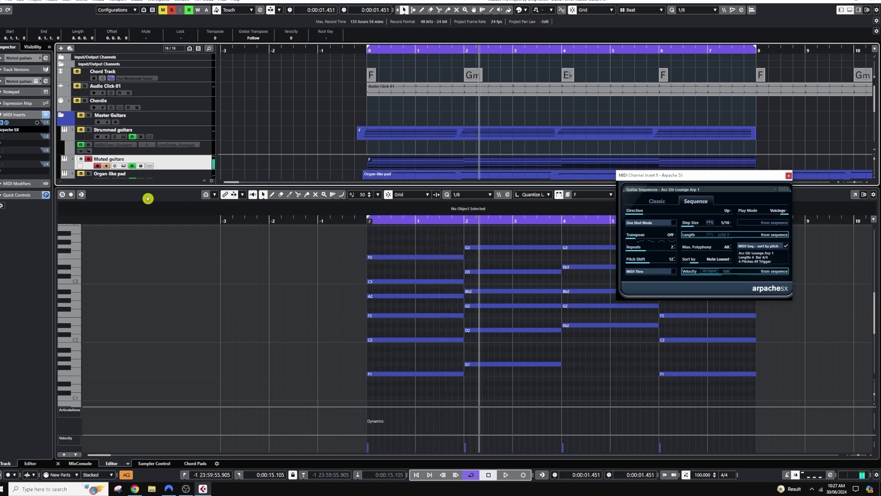
# Select the Muted articulation in the track's El Dorado - Master Guitars instrument, start playback before bar 0 and close the instrument
pyautogui.click(121, 166)
pyautogui.click(586, 275)
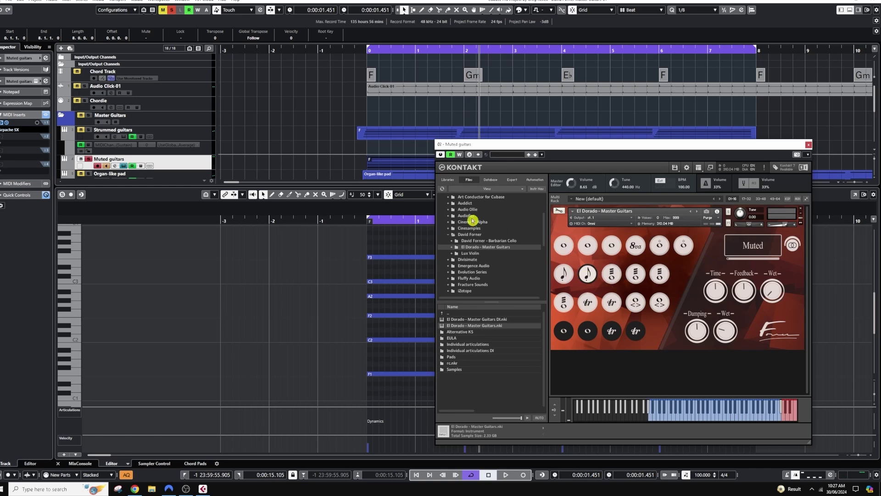
pyautogui.click(352, 49)
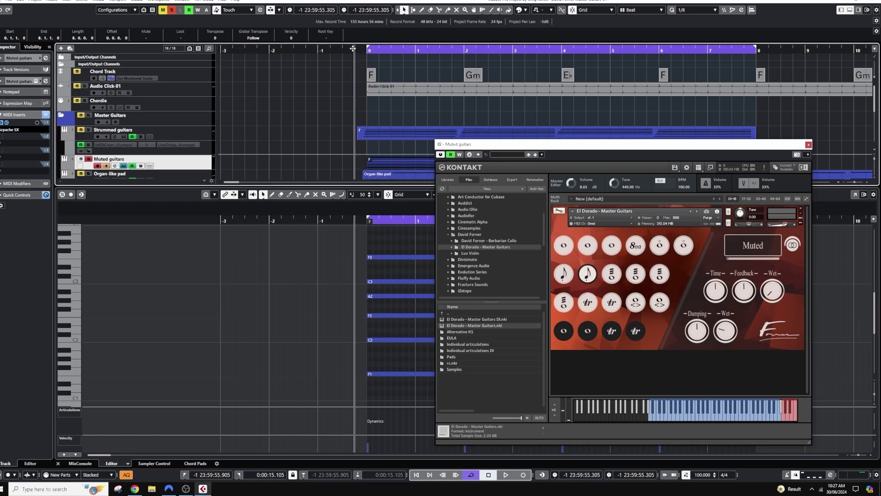
pyautogui.press('space')
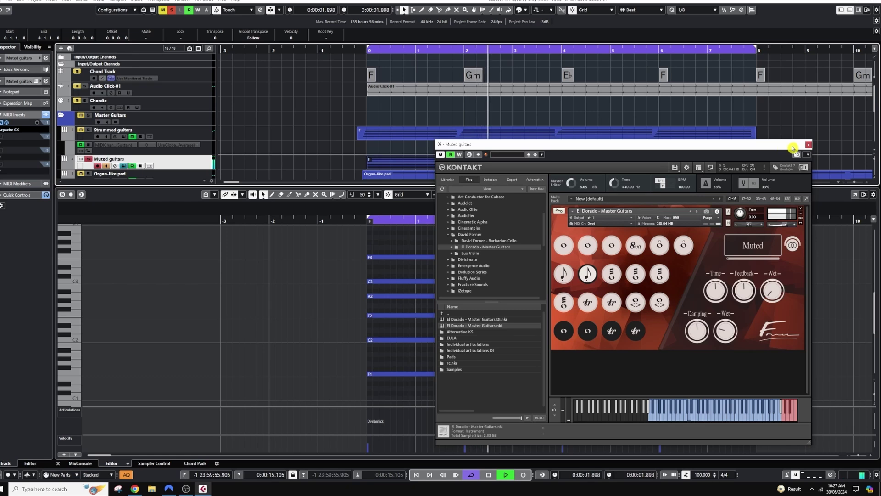
pyautogui.click(807, 145)
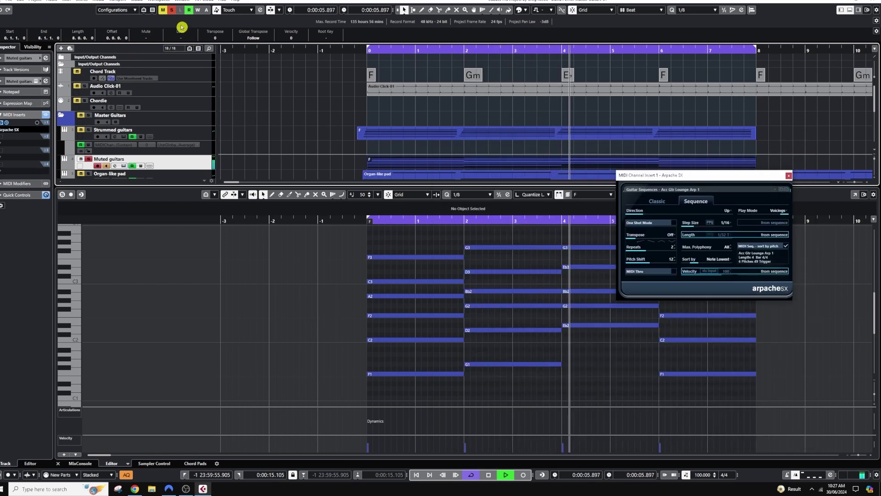
# Clear all solo and mute states so the full arrangement plays, keeping only Audio Click-01 muted
pyautogui.click(170, 10)
pyautogui.click(165, 10)
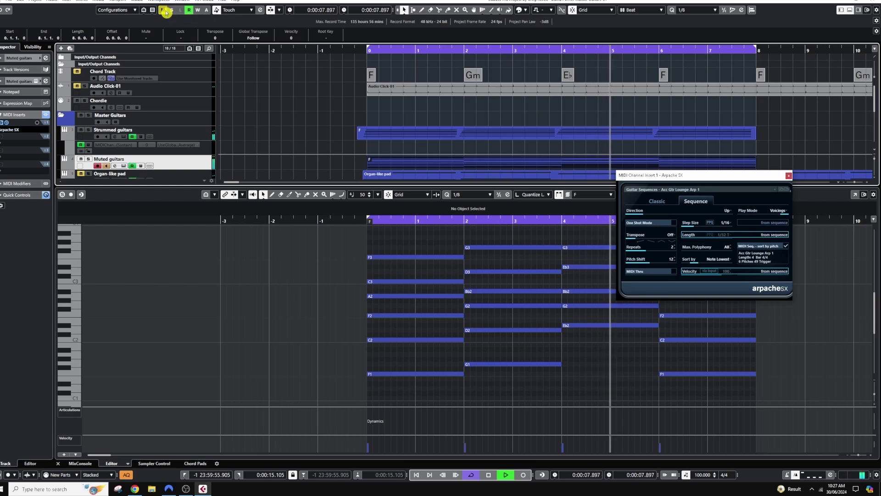
pyautogui.click(77, 86)
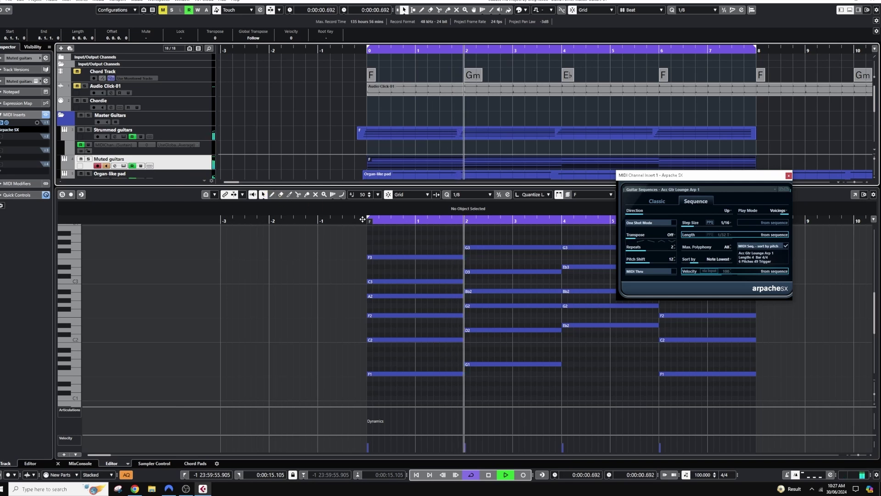
# Switch Arpache SX to the guitar sequence preset Acc Gtr Lounge Arp 2 while the arrangement keeps playing
pyautogui.click(698, 194)
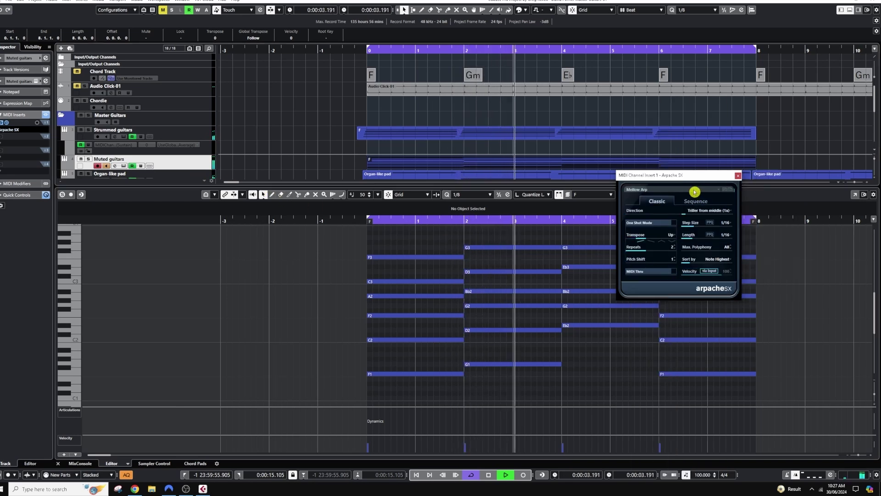
pyautogui.click(646, 192)
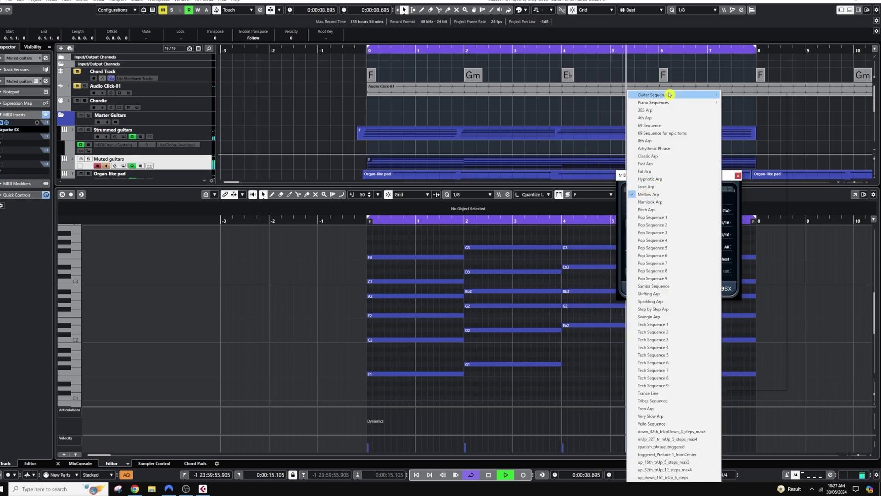
pyautogui.moveTo(670, 94)
pyautogui.click(738, 102)
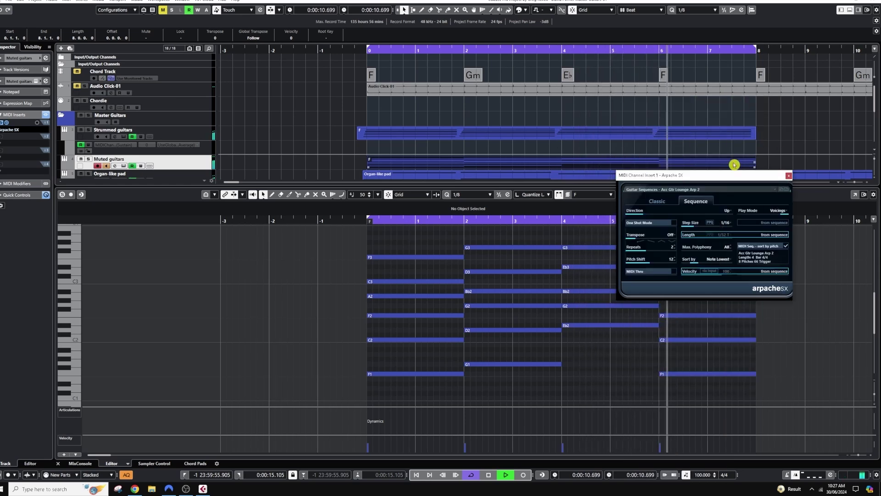
pyautogui.moveTo(778, 180); pyautogui.dragTo(774, 182)
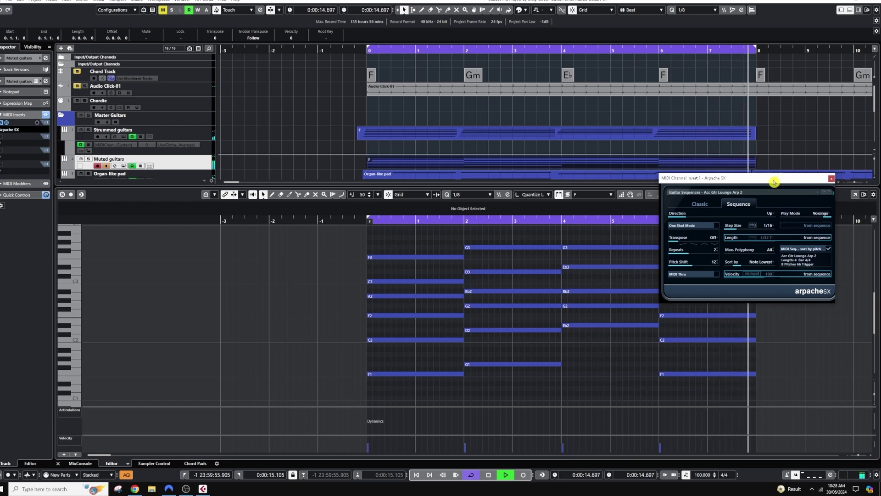
# Try the Country Gtr 1 guitar sequence preset in Arpache SX during playback, and stop the transport
pyautogui.click(750, 193)
pyautogui.moveTo(747, 94)
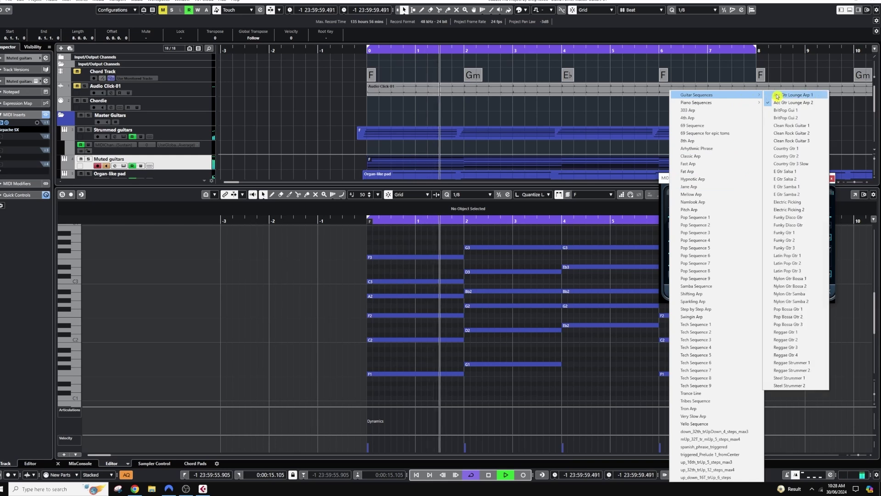
pyautogui.click(782, 148)
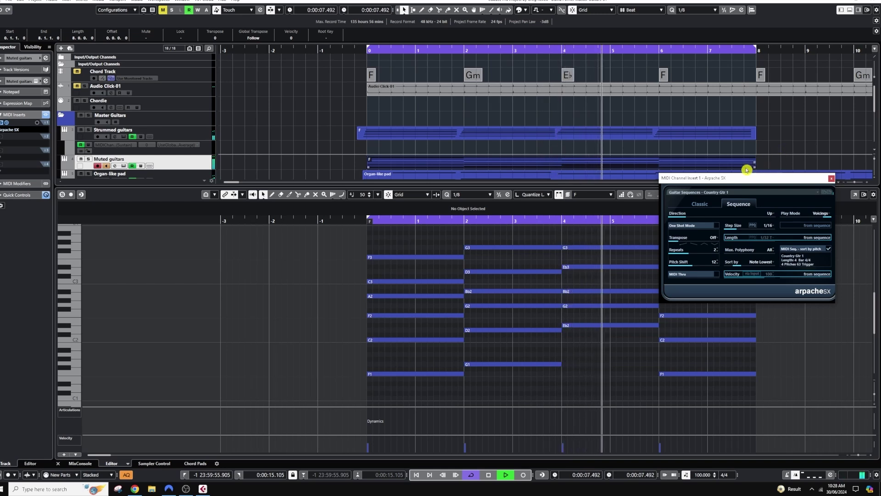
pyautogui.press('space')
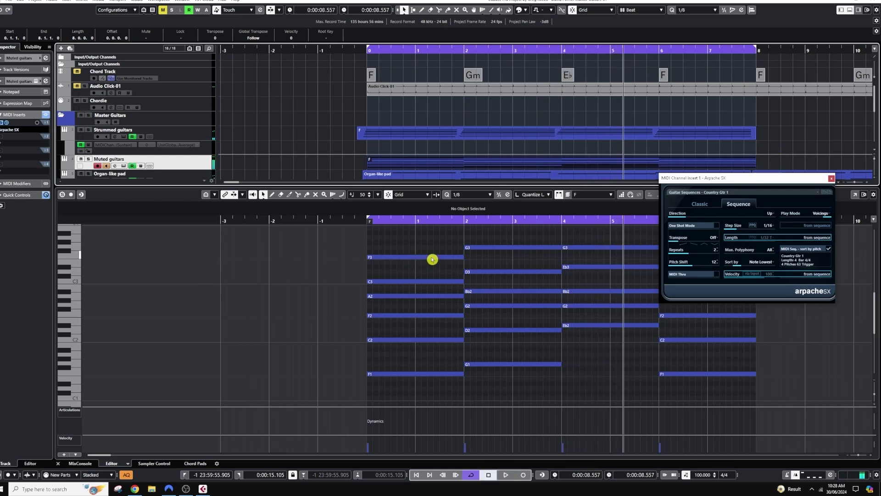
# Load the Pop Bossa Gtr 1 guitar sequence preset in Arpache SX and audition it from before bar 0
pyautogui.click(320, 52)
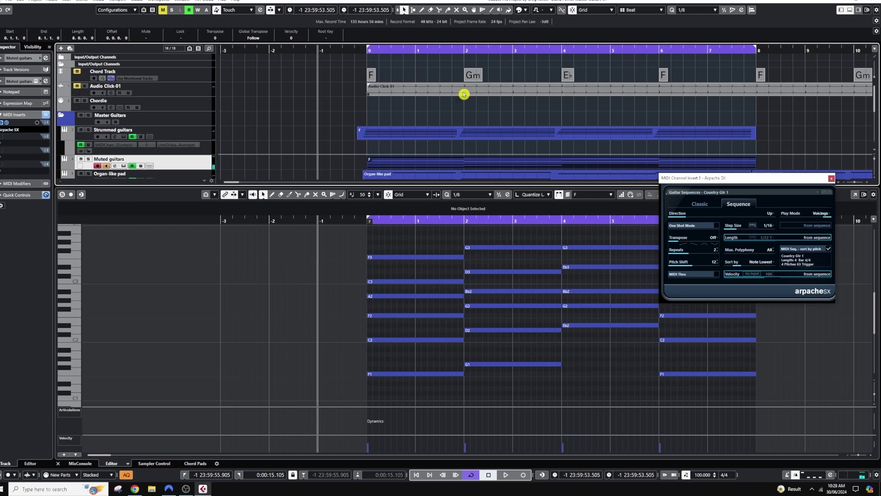
pyautogui.click(712, 193)
pyautogui.click(706, 193)
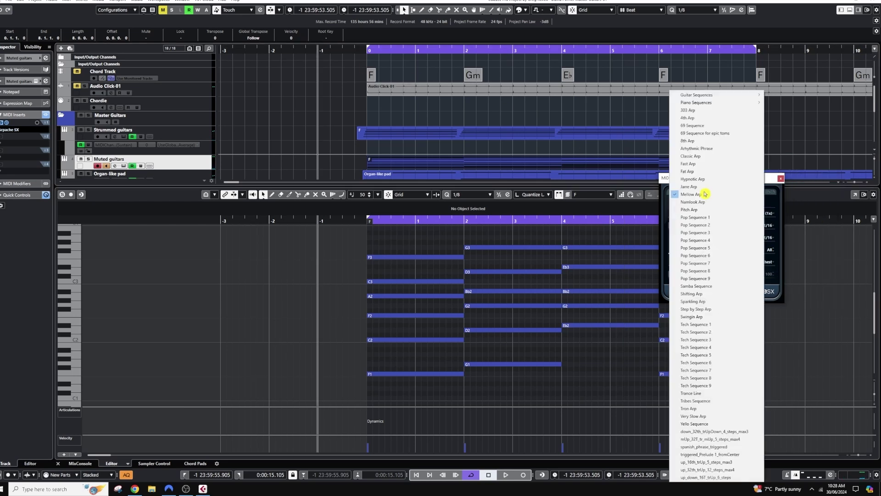
pyautogui.moveTo(727, 94)
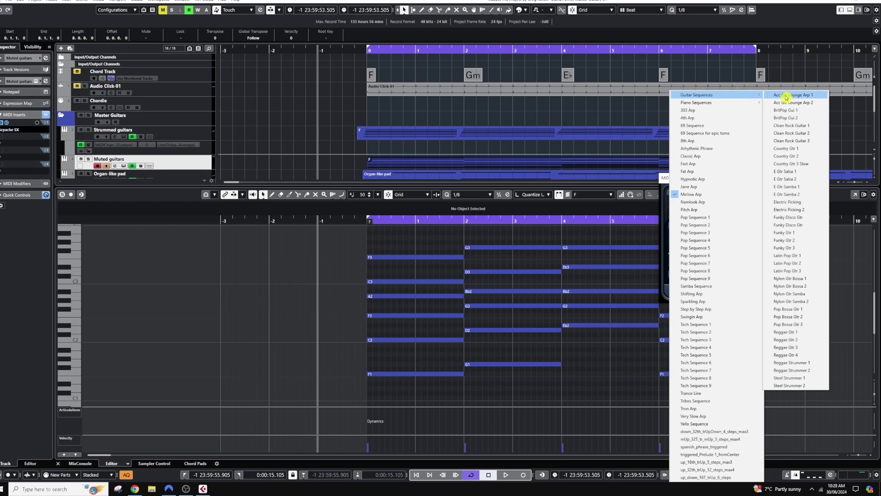
pyautogui.click(802, 309)
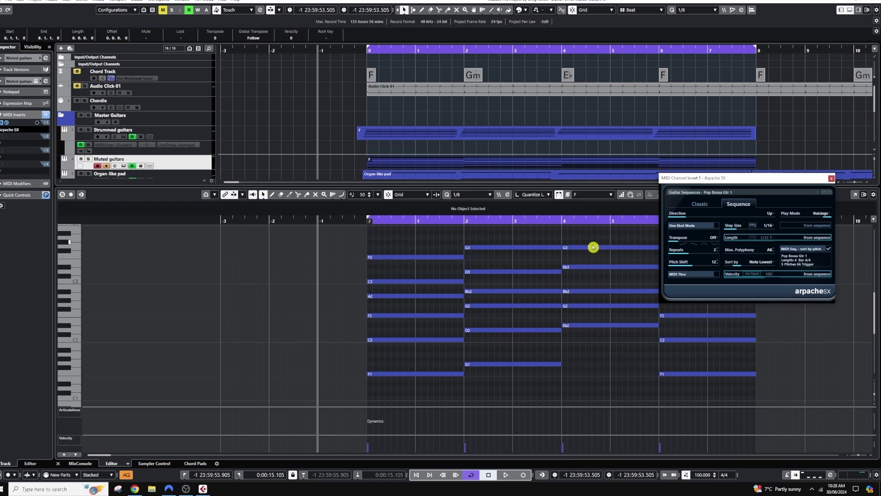
pyautogui.press('space')
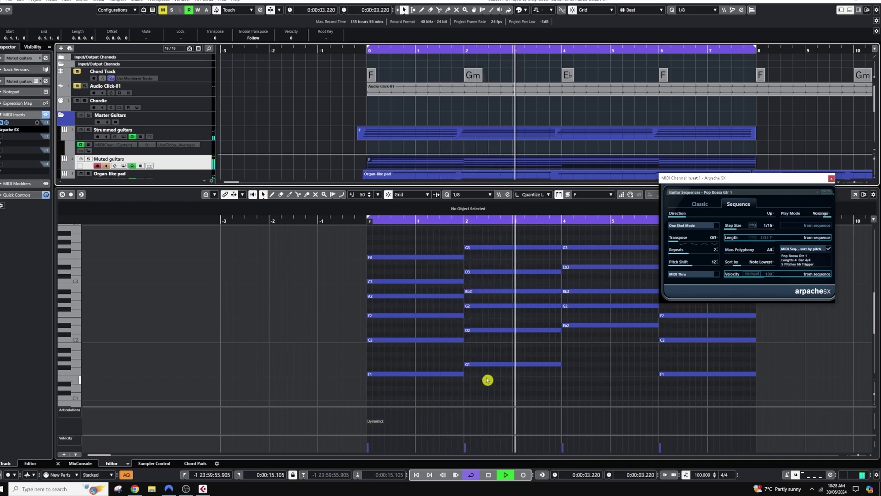
pyautogui.press('space')
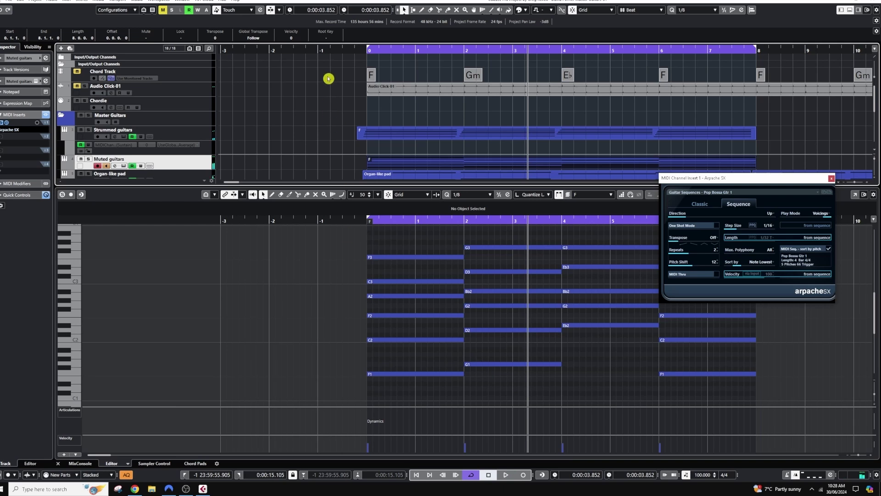
# Replay the arrangement from before bar 0, switching Arpache SX off and on again to compare sustained chords with the sequenced pattern
pyautogui.moveTo(330, 49); pyautogui.dragTo(323, 65)
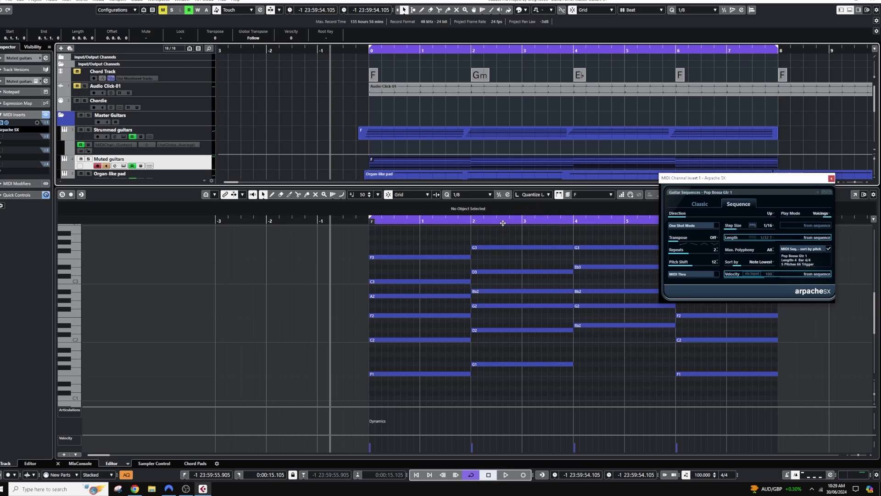
pyautogui.press('space')
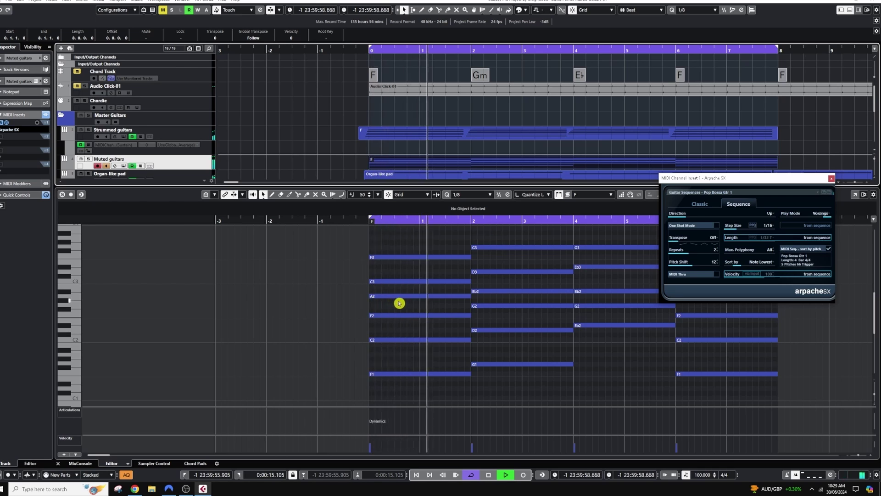
pyautogui.click(3, 123)
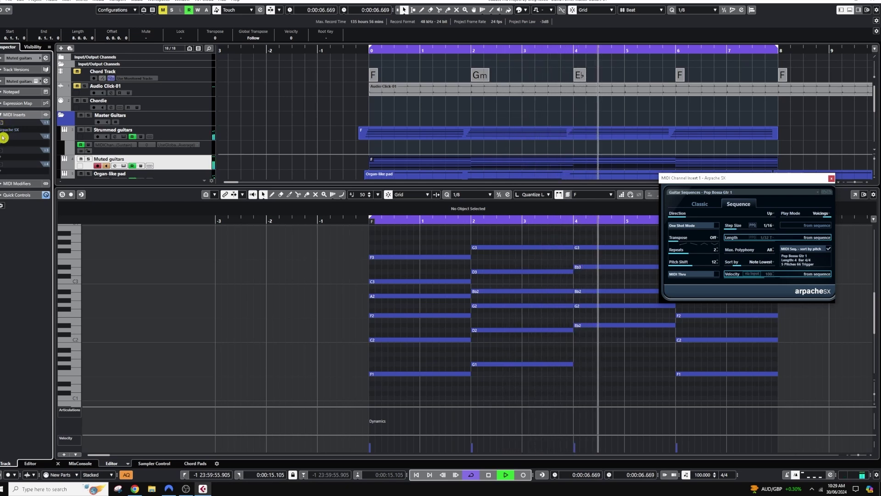
pyautogui.click(1, 123)
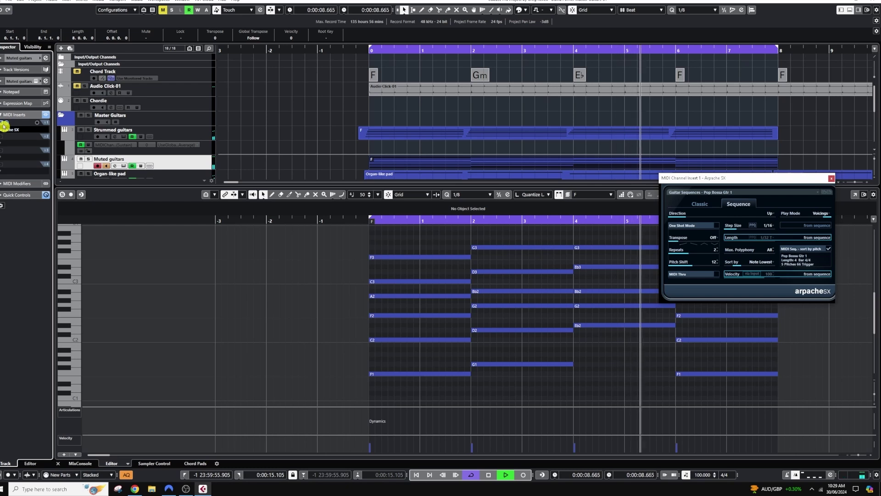
pyautogui.moveTo(670, 177); pyautogui.dragTo(581, 148)
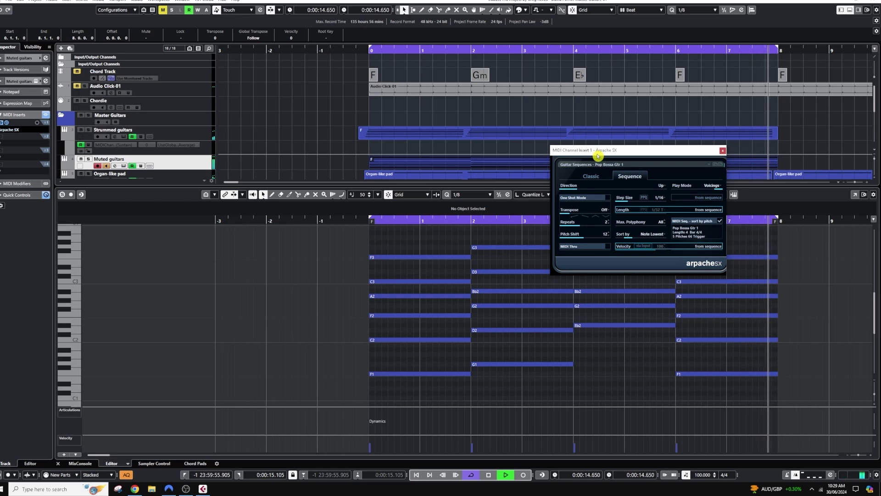
# Stop the playback and park the project cursor just before bar 0, leaving no chord notes selected
pyautogui.press('space')
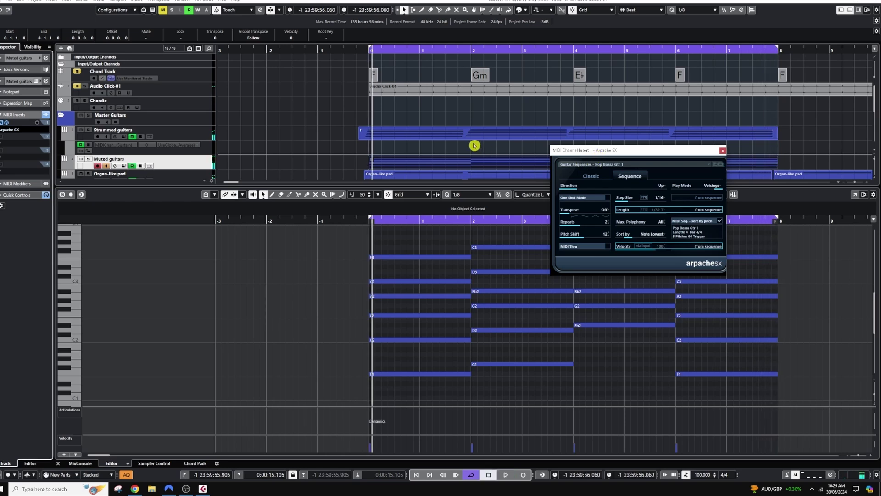
pyautogui.click(342, 49)
pyautogui.click(393, 148)
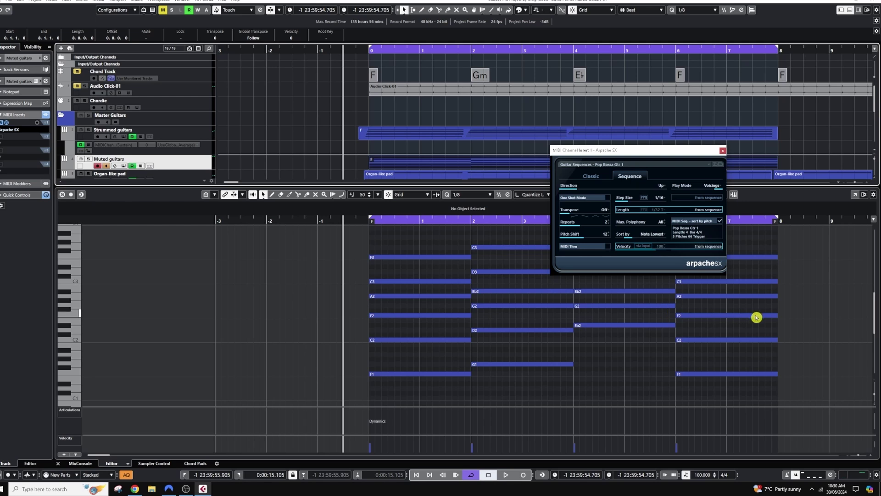
pyautogui.moveTo(362, 307); pyautogui.dragTo(783, 406)
pyautogui.click(617, 386)
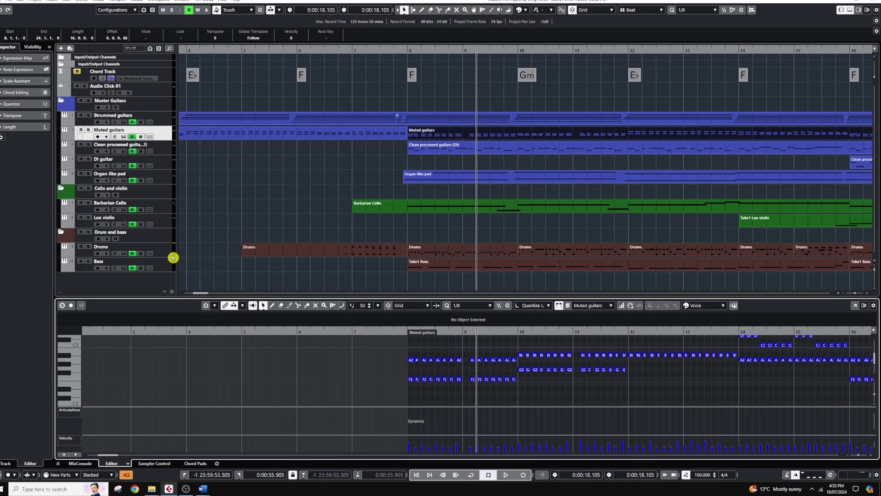
# Go through the Barbarian Cello, Lux violin and Drums tracks of the full arrangement one after another
pyautogui.click(166, 209)
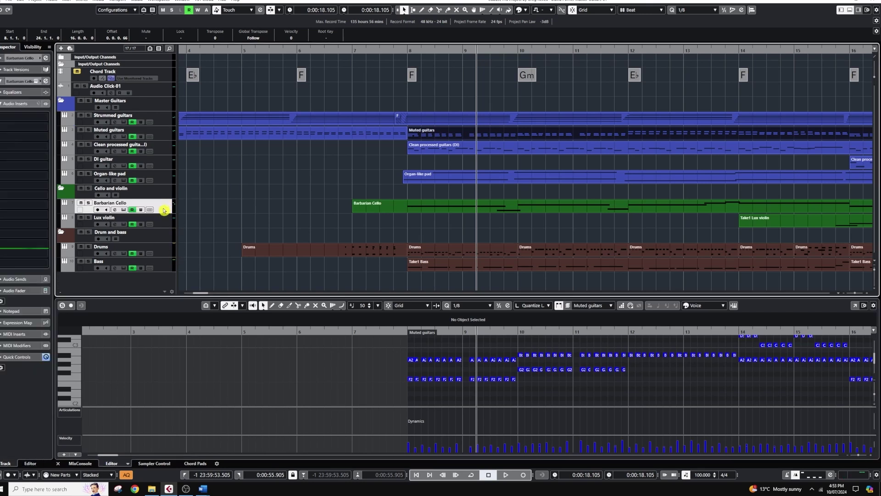
pyautogui.click(165, 225)
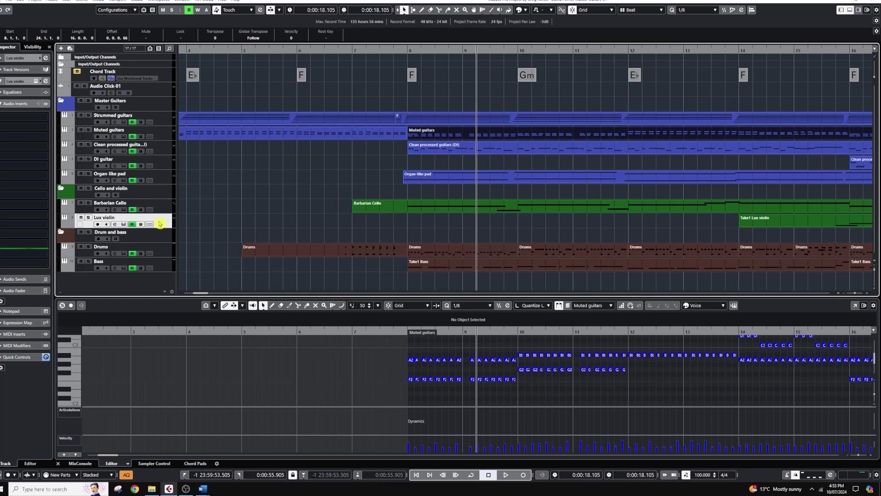
pyautogui.click(159, 249)
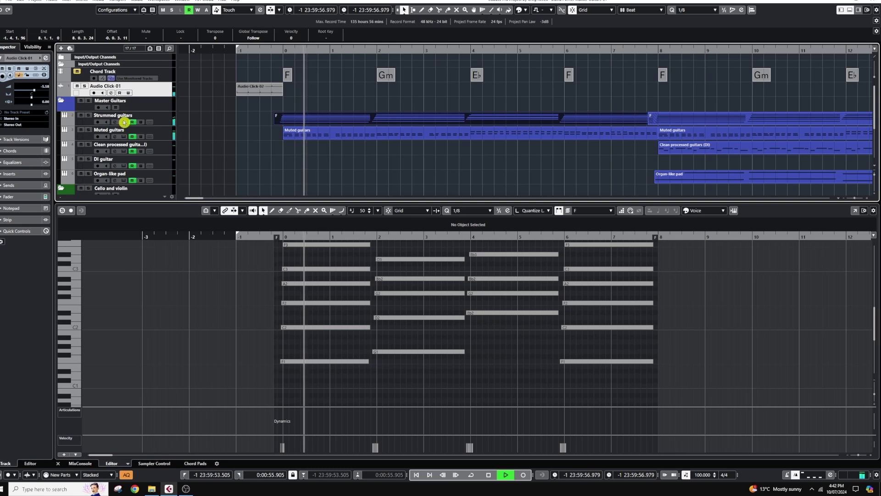
# View the Strummed guitars instrument during playback, close it, and show the first Muted guitars part in the editor
pyautogui.click(124, 122)
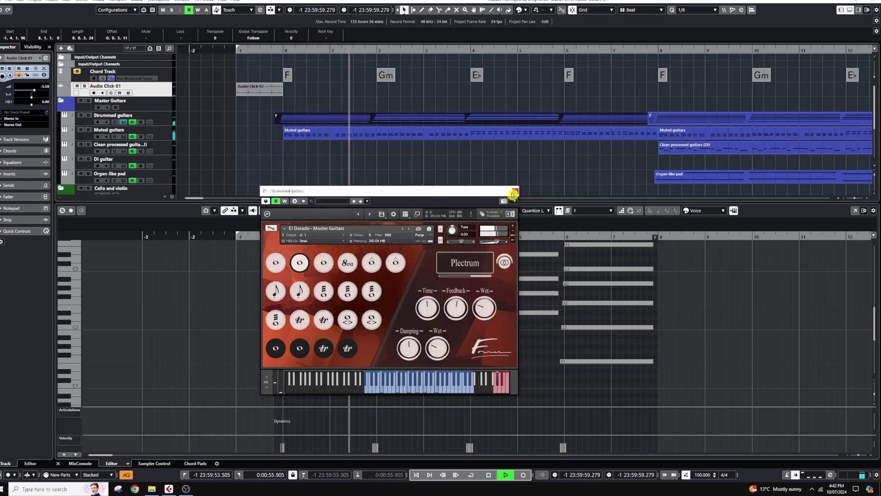
pyautogui.click(514, 191)
pyautogui.click(411, 135)
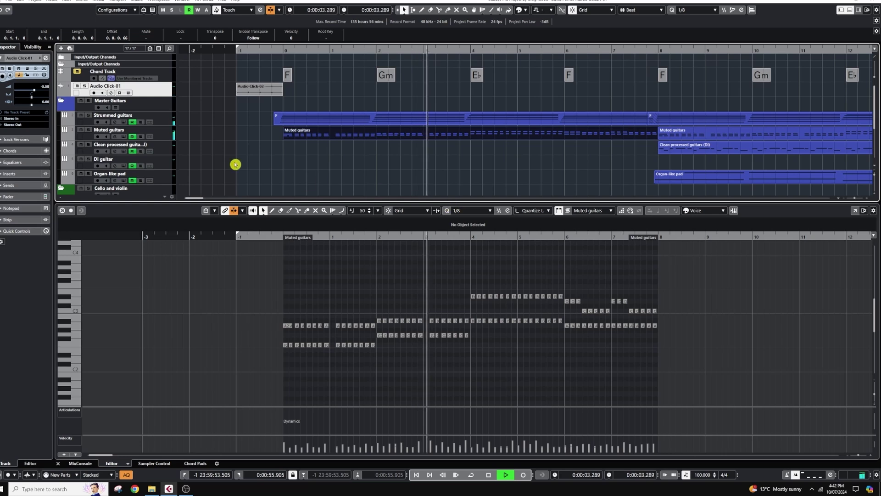
# Examine the Muted guitars track's El Dorado instrument and its Guitar Rig 6 insert during playback, closing both windows
pyautogui.click(109, 136)
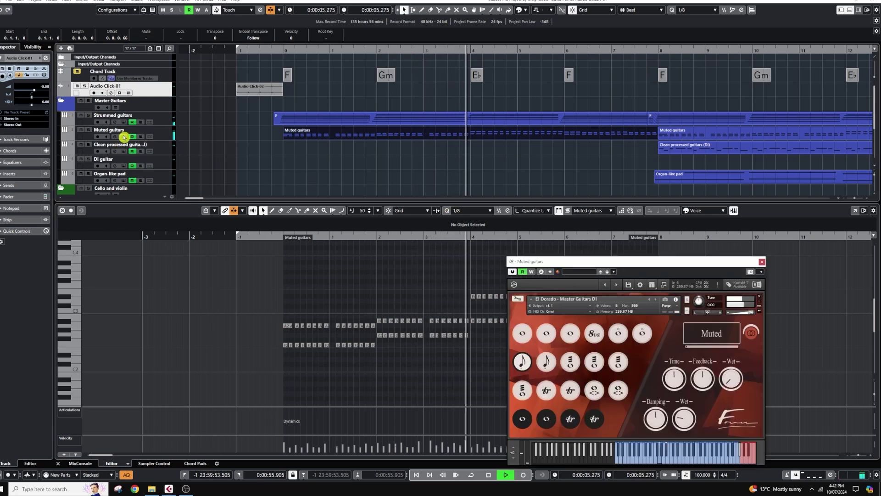
pyautogui.click(151, 137)
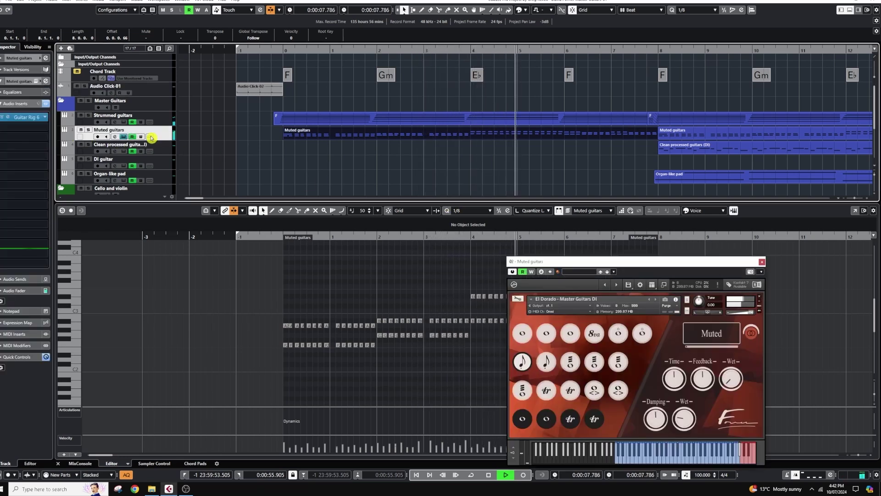
pyautogui.click(9, 118)
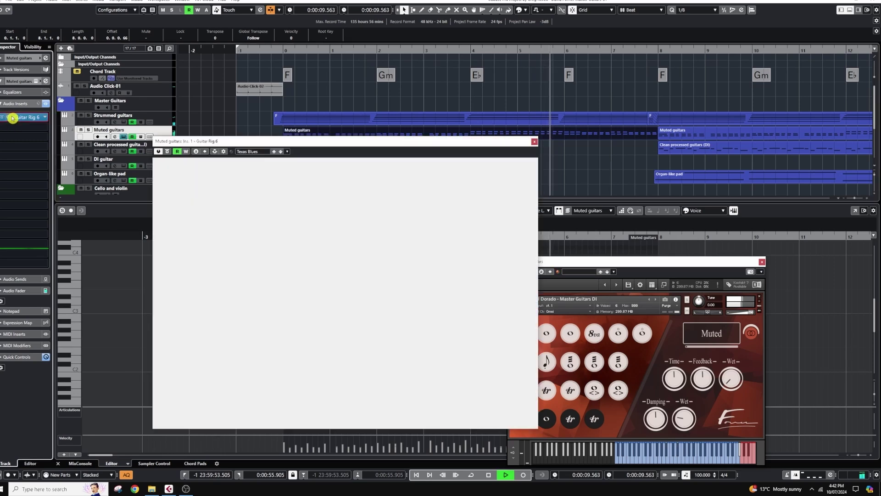
pyautogui.click(533, 143)
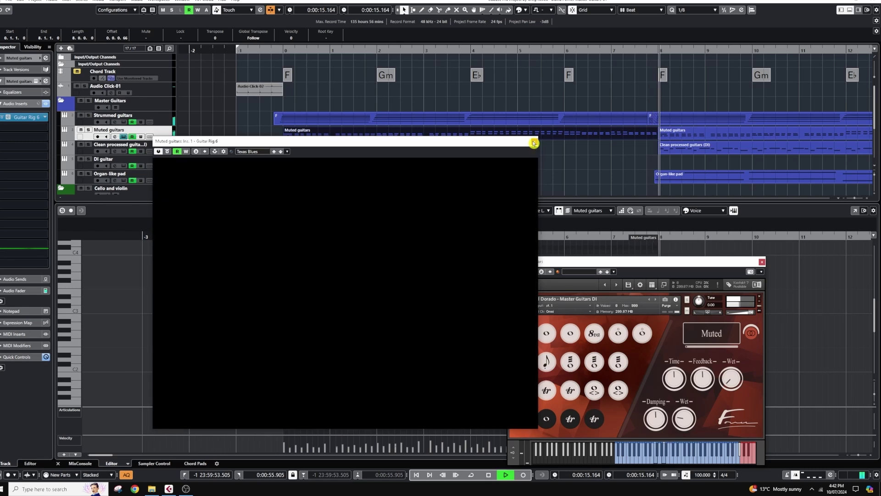
pyautogui.click(762, 261)
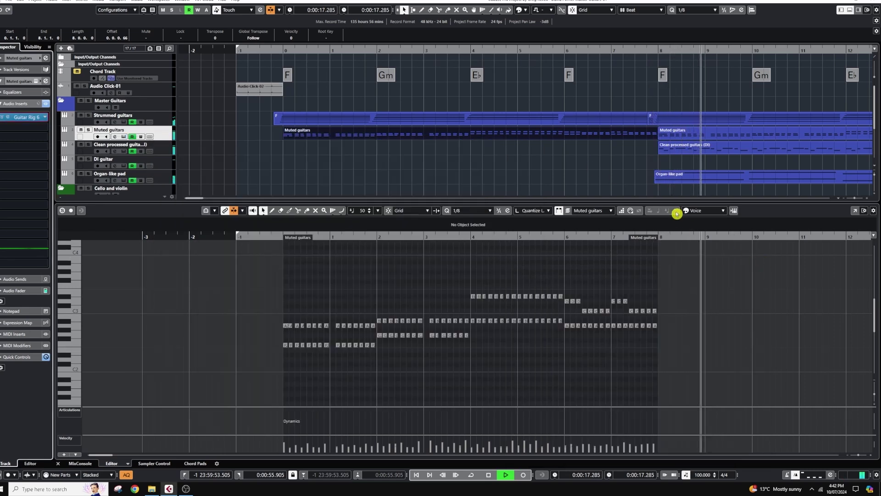
# Examine the Clean processed guitars instrument and its Guitar Rig 6 insert side by side during playback, closing both windows
pyautogui.click(124, 151)
pyautogui.click(110, 151)
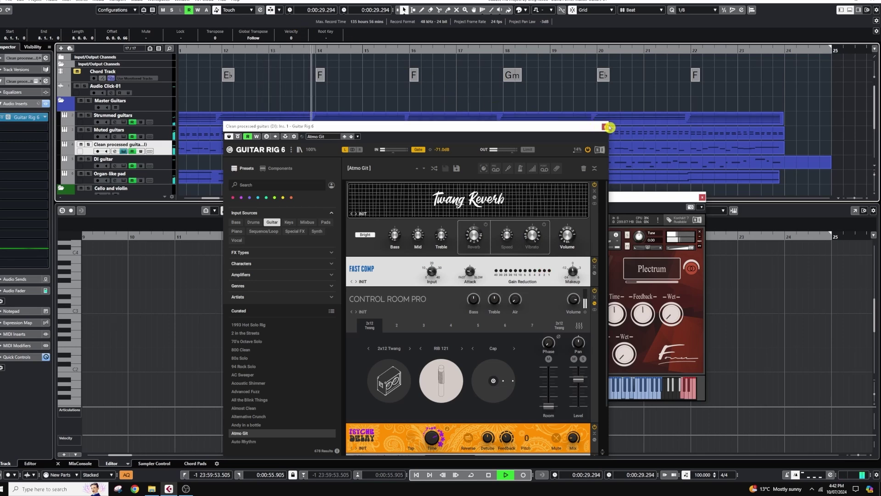
pyautogui.moveTo(594, 126); pyautogui.dragTo(472, 128)
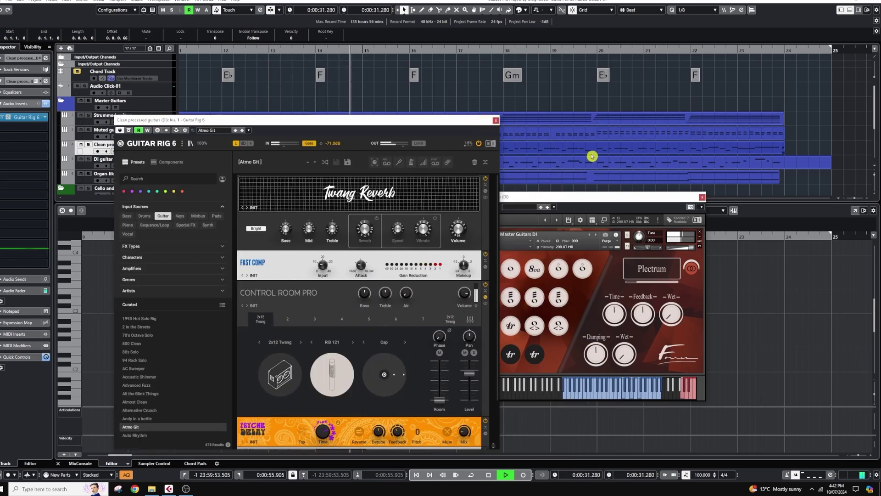
pyautogui.moveTo(618, 199); pyautogui.dragTo(696, 207)
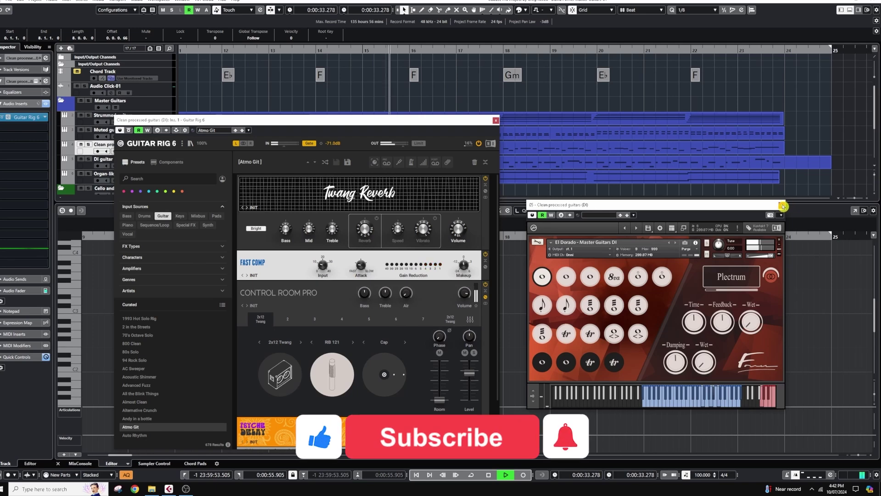
pyautogui.click(779, 205)
pyautogui.click(495, 121)
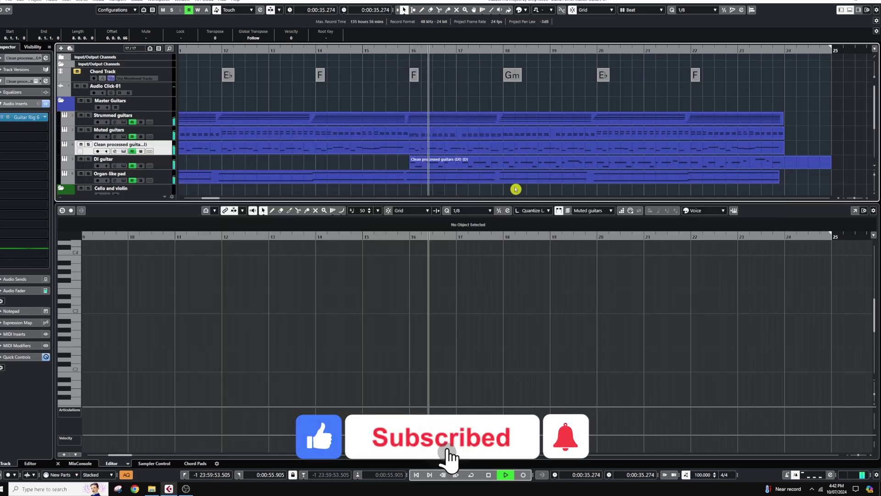
# Enlarge the arrangement area to show every track down to Bass while the song plays through
pyautogui.moveTo(523, 203); pyautogui.dragTo(525, 351)
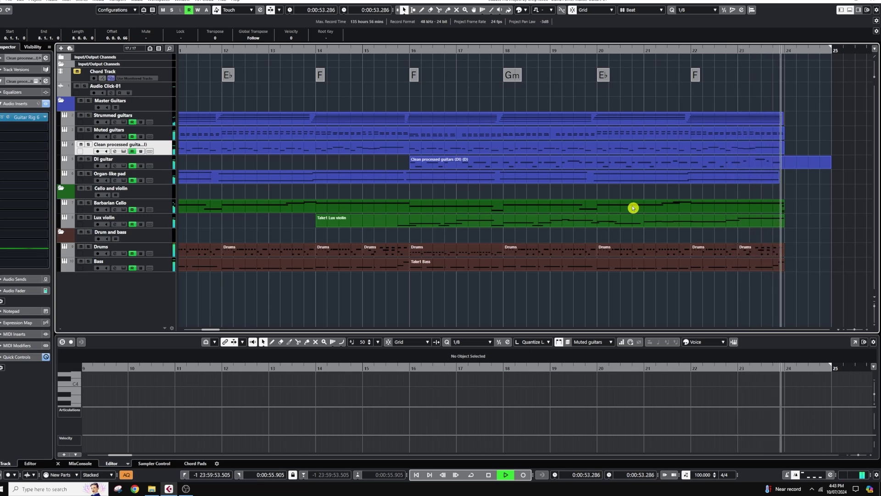
pyautogui.hotkey('shift', 'f')
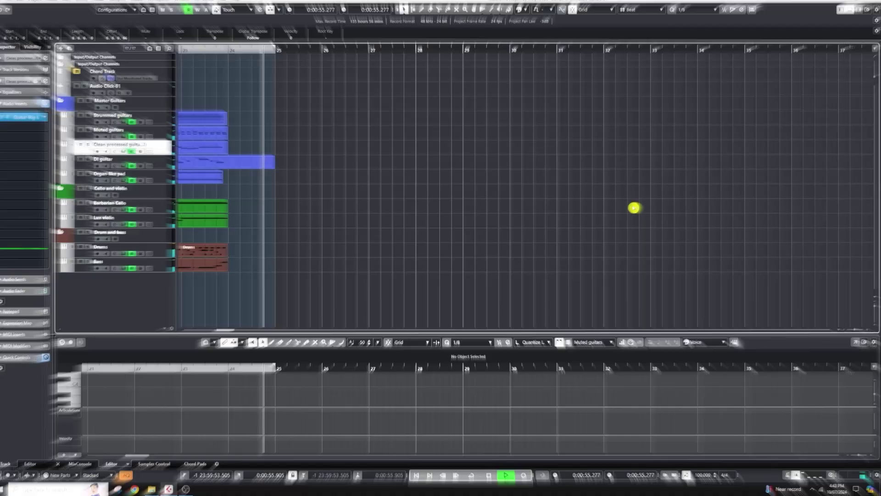